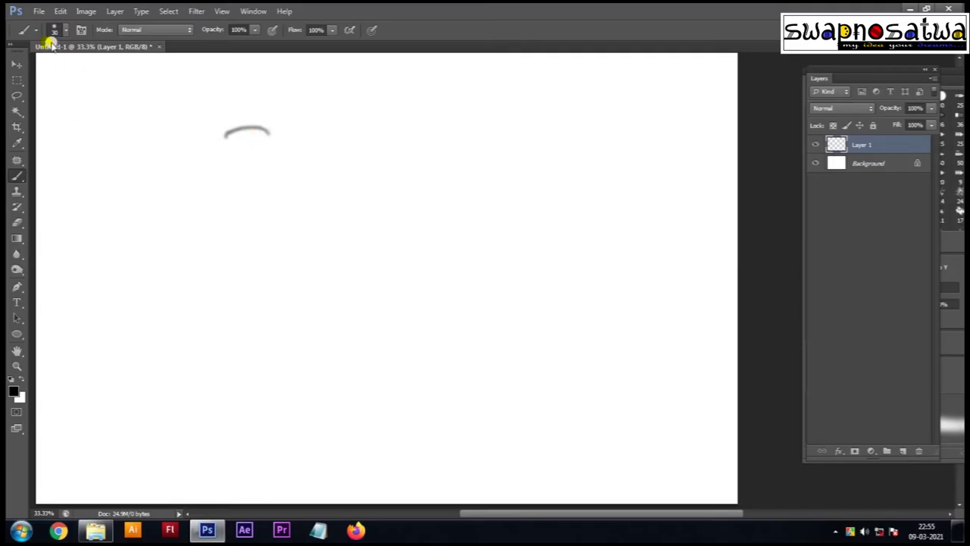
Step: Enable pressure-controlled Shape Dynamics and Transfer in the Brush settings panel
{"action": "left_click", "coordinate": [63, 31]}
{"action": "left_click", "coordinate": [538, 78]}
{"action": "left_click_drag", "start_coordinate": [818, 79], "coordinate": [846, 70]}
{"action": "left_click", "coordinate": [732, 80]}
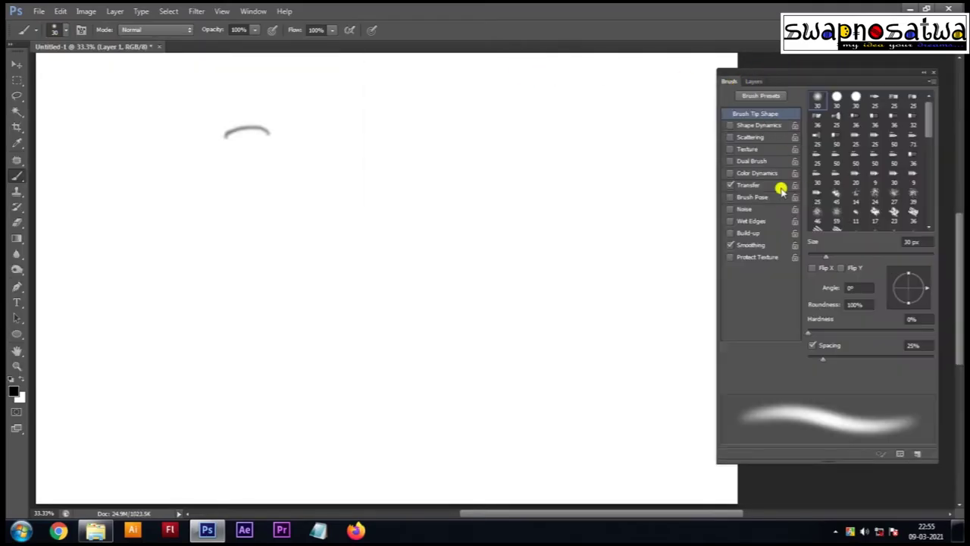
{"action": "left_click", "coordinate": [762, 187]}
{"action": "left_click", "coordinate": [748, 126]}
Step: Draw test strokes, undo them, and delete the leftover small arc
{"action": "left_click_drag", "start_coordinate": [498, 271], "coordinate": [581, 189]}
{"action": "key", "text": "ctrl+z"}
{"action": "mouse_move", "coordinate": [484, 108]}
{"action": "left_mouse_down"}
{"action": "mouse_move", "coordinate": [368, 258]}
{"action": "mouse_move", "coordinate": [315, 356]}
{"action": "left_mouse_up"}
{"action": "key", "text": "ctrl+z"}
{"action": "key", "text": "l"}
{"action": "left_click_drag", "start_coordinate": [278, 161], "coordinate": [296, 178]}
{"action": "key", "text": "Delete"}
{"action": "key", "text": "ctrl+d"}
Step: Return to the Brush tool, draw more test strokes, and undo them
{"action": "left_click", "coordinate": [754, 81]}
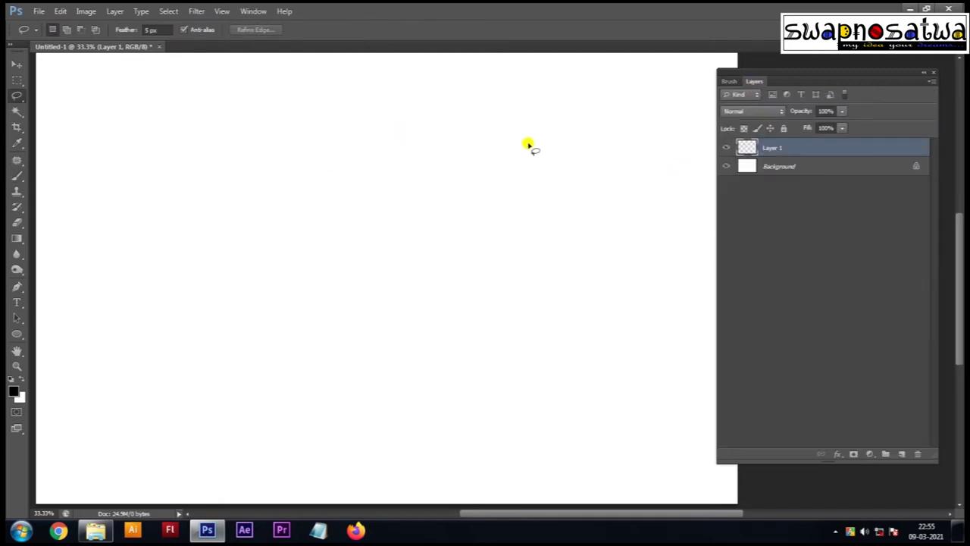
{"action": "key", "text": "b"}
{"action": "mouse_move", "coordinate": [281, 289]}
{"action": "left_mouse_down"}
{"action": "mouse_move", "coordinate": [422, 133]}
{"action": "mouse_move", "coordinate": [299, 307]}
{"action": "left_mouse_up"}
{"action": "left_click_drag", "start_coordinate": [337, 125], "coordinate": [297, 344]}
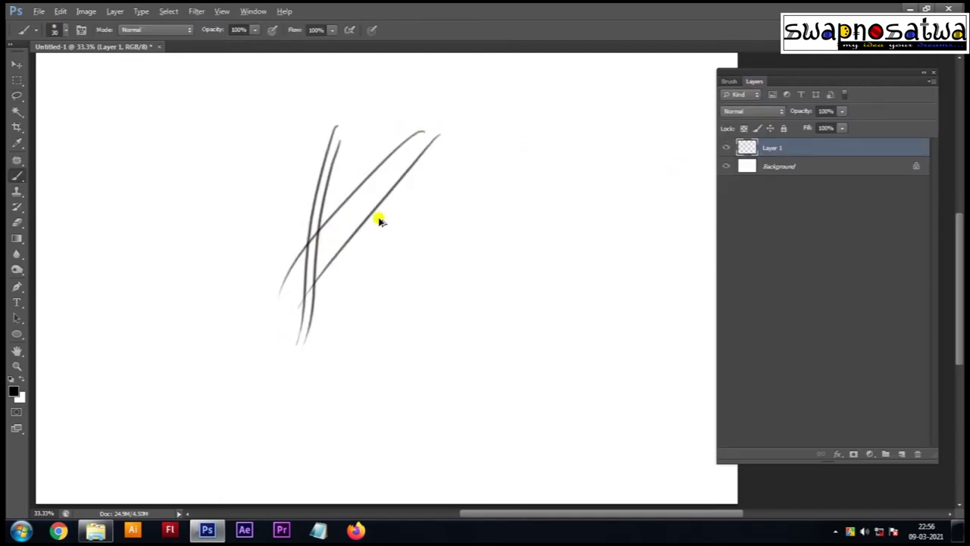
{"action": "key", "text": "ctrl+alt+z"}
{"action": "key", "text": "ctrl+alt+z"}
{"action": "key", "text": "ctrl+alt+z"}
{"action": "mouse_move", "coordinate": [326, 179]}
{"action": "left_mouse_down"}
{"action": "mouse_move", "coordinate": [340, 262]}
{"action": "mouse_move", "coordinate": [331, 277]}
{"action": "left_mouse_up"}
{"action": "key", "text": "ctrl+alt+z"}
{"action": "key", "text": "ctrl+alt+z"}
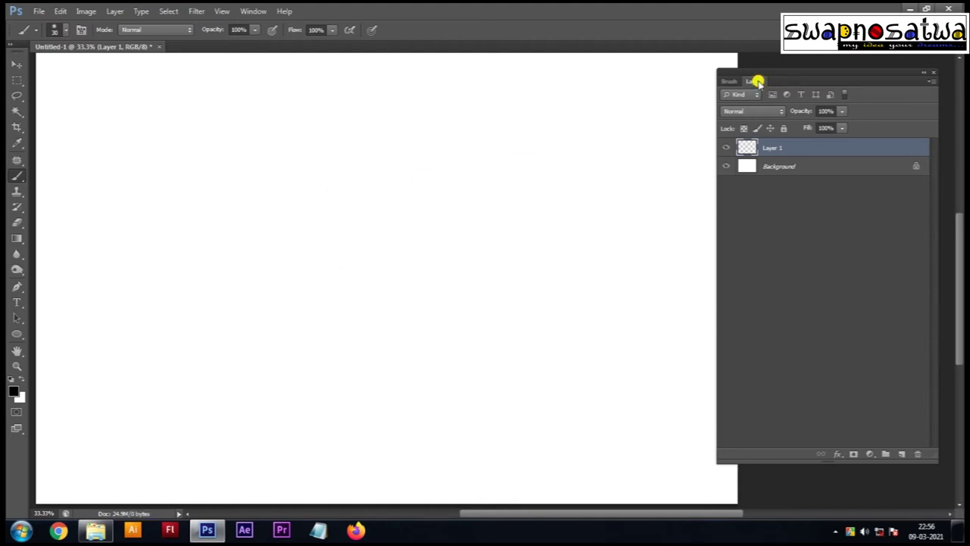
Step: Set Transfer opacity control to Pen Pressure, test three strokes, and undo them
{"action": "left_click", "coordinate": [729, 81]}
{"action": "left_click", "coordinate": [749, 184]}
{"action": "left_click", "coordinate": [857, 124]}
{"action": "left_click", "coordinate": [854, 155]}
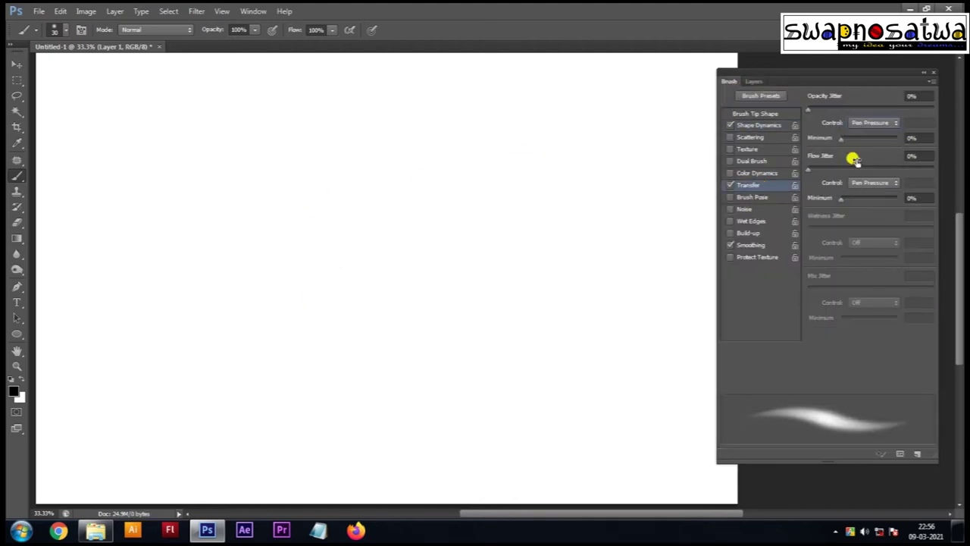
{"action": "left_click_drag", "start_coordinate": [483, 155], "coordinate": [442, 277]}
{"action": "left_click_drag", "start_coordinate": [488, 159], "coordinate": [461, 290]}
{"action": "left_click_drag", "start_coordinate": [500, 158], "coordinate": [477, 299]}
{"action": "key", "text": "ctrl+alt+z"}
{"action": "key", "text": "ctrl+alt+z"}
{"action": "key", "text": "ctrl+alt+z"}
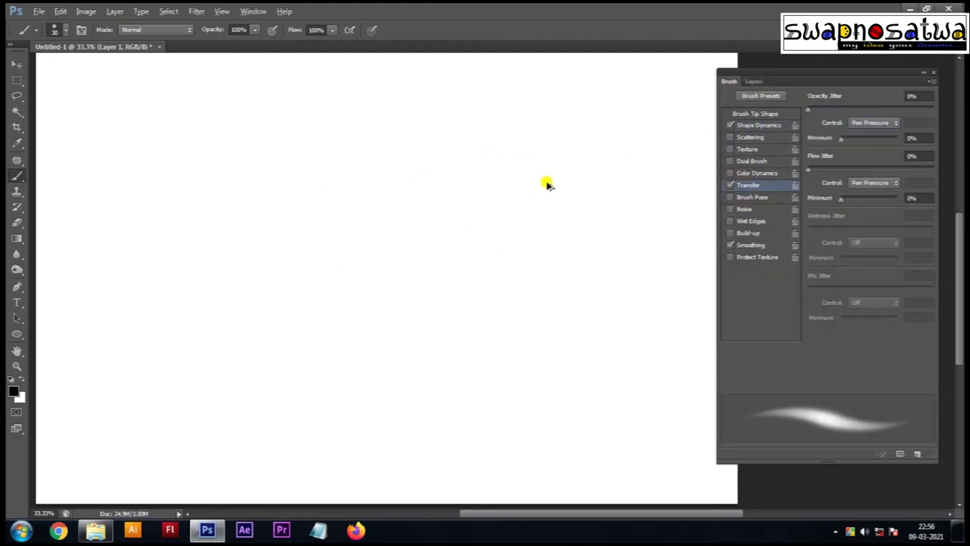
{"action": "left_click", "coordinate": [753, 81]}
Step: Sketch the post's vertical edges and top, with grass around its base
{"action": "left_click_drag", "start_coordinate": [315, 153], "coordinate": [311, 350]}
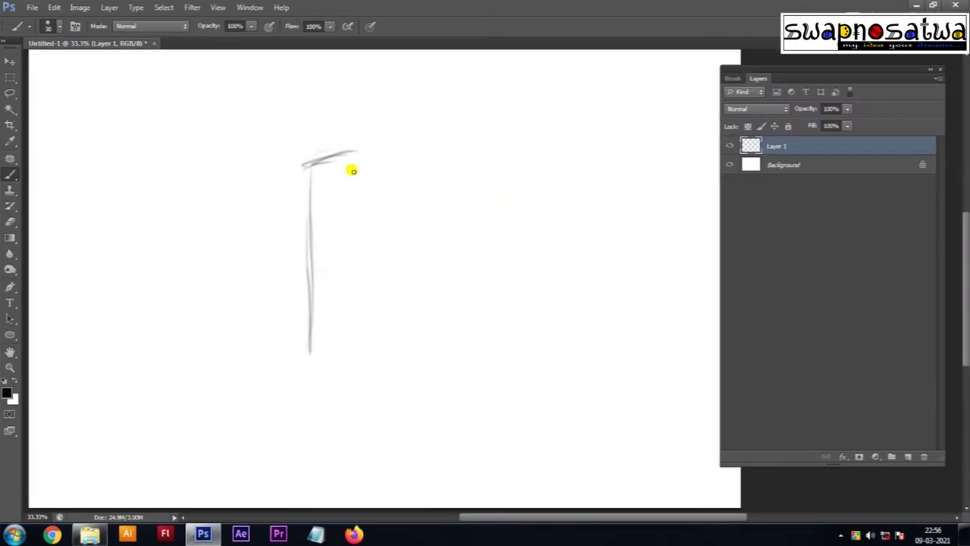
{"action": "left_click_drag", "start_coordinate": [353, 155], "coordinate": [366, 362]}
{"action": "left_click_drag", "start_coordinate": [308, 329], "coordinate": [338, 379]}
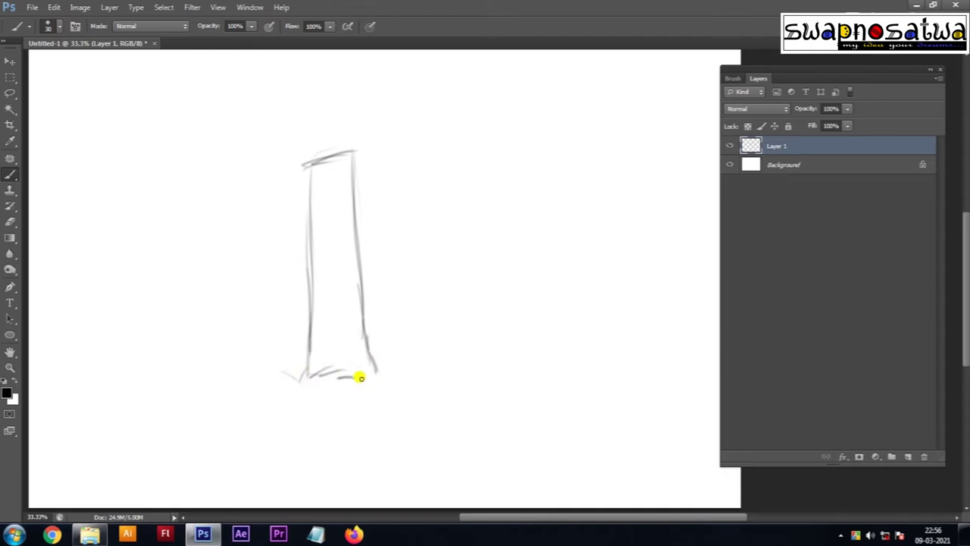
{"action": "left_click_drag", "start_coordinate": [388, 370], "coordinate": [412, 371]}
{"action": "mouse_move", "coordinate": [291, 375]}
{"action": "left_mouse_down"}
{"action": "mouse_move", "coordinate": [249, 372]}
{"action": "mouse_move", "coordinate": [292, 370]}
{"action": "mouse_move", "coordinate": [349, 350]}
{"action": "left_mouse_up"}
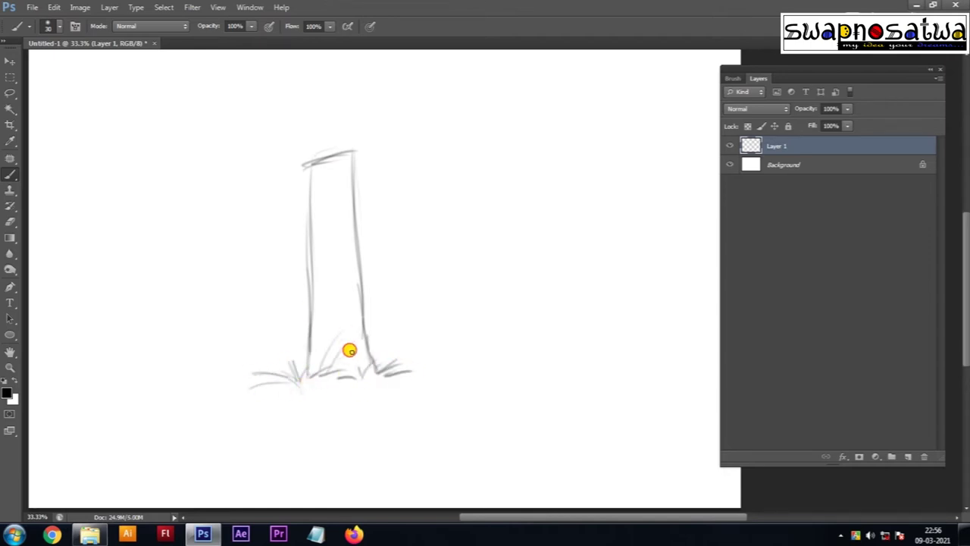
{"action": "left_click_drag", "start_coordinate": [306, 161], "coordinate": [348, 142]}
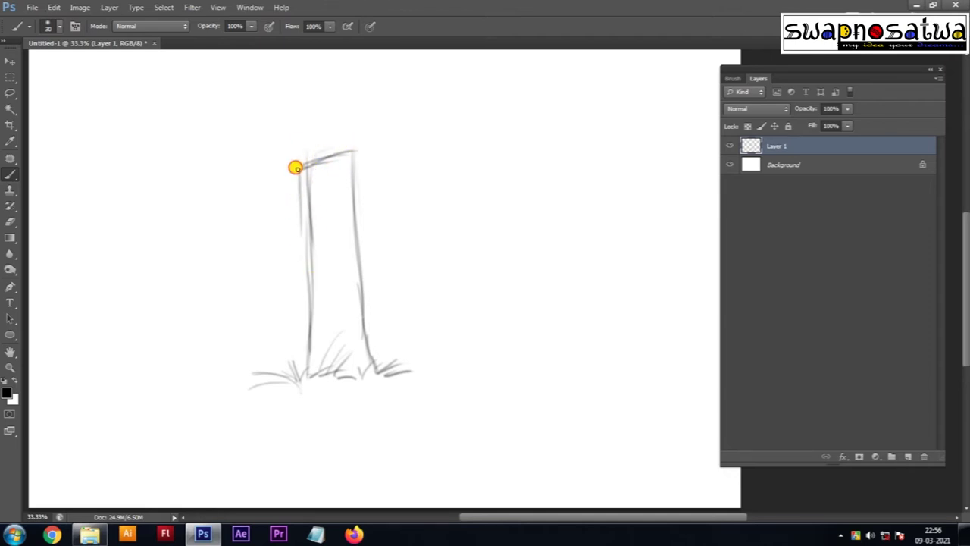
{"action": "left_click_drag", "start_coordinate": [293, 178], "coordinate": [299, 367]}
{"action": "left_click_drag", "start_coordinate": [299, 260], "coordinate": [297, 381]}
Step: Sketch the slanted board with an arrow tip, lightening the tip's lower diagonal
{"action": "left_click_drag", "start_coordinate": [229, 203], "coordinate": [423, 159]}
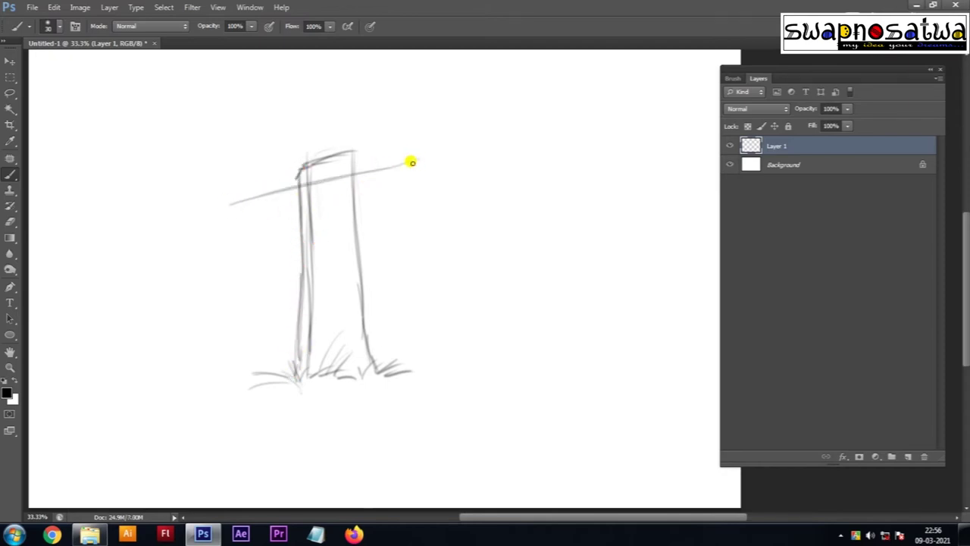
{"action": "mouse_move", "coordinate": [227, 199]}
{"action": "left_mouse_down"}
{"action": "mouse_move", "coordinate": [244, 250]}
{"action": "mouse_move", "coordinate": [369, 241]}
{"action": "left_mouse_up"}
{"action": "left_click_drag", "start_coordinate": [419, 160], "coordinate": [420, 210]}
{"action": "left_click_drag", "start_coordinate": [235, 194], "coordinate": [419, 159]}
{"action": "left_click_drag", "start_coordinate": [227, 205], "coordinate": [227, 269]}
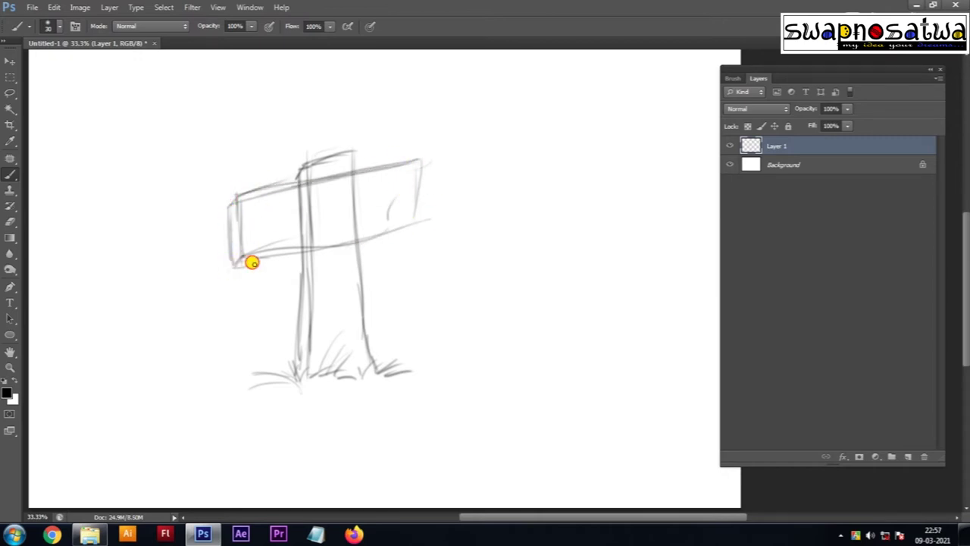
{"action": "left_click_drag", "start_coordinate": [294, 257], "coordinate": [409, 232]}
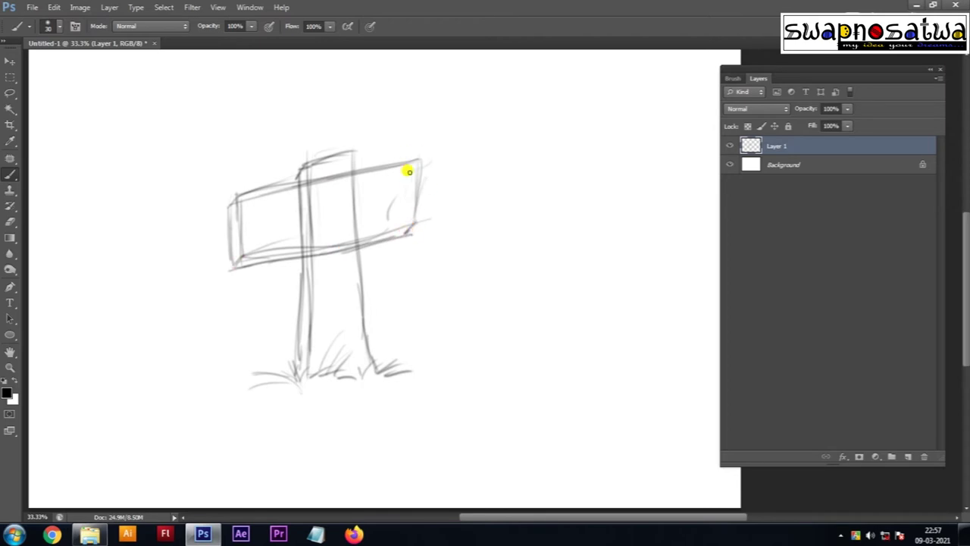
{"action": "mouse_move", "coordinate": [409, 160]}
{"action": "left_mouse_down"}
{"action": "mouse_move", "coordinate": [482, 173]}
{"action": "mouse_move", "coordinate": [424, 230]}
{"action": "left_mouse_up"}
{"action": "left_click_drag", "start_coordinate": [442, 175], "coordinate": [469, 184]}
{"action": "left_click_drag", "start_coordinate": [284, 246], "coordinate": [407, 226]}
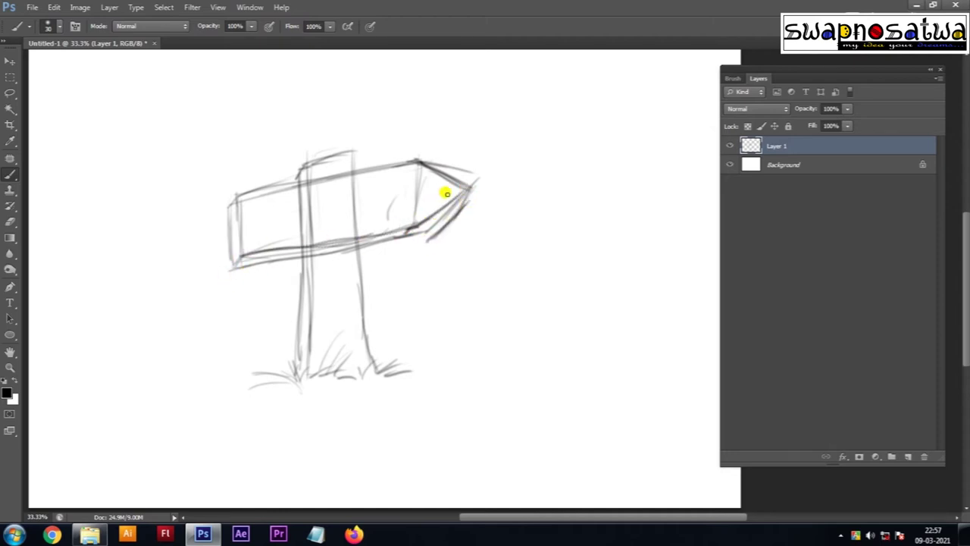
{"action": "key", "text": "e"}
{"action": "mouse_move", "coordinate": [420, 231]}
{"action": "left_mouse_down"}
{"action": "mouse_move", "coordinate": [466, 188]}
{"action": "mouse_move", "coordinate": [410, 231]}
{"action": "left_mouse_up"}
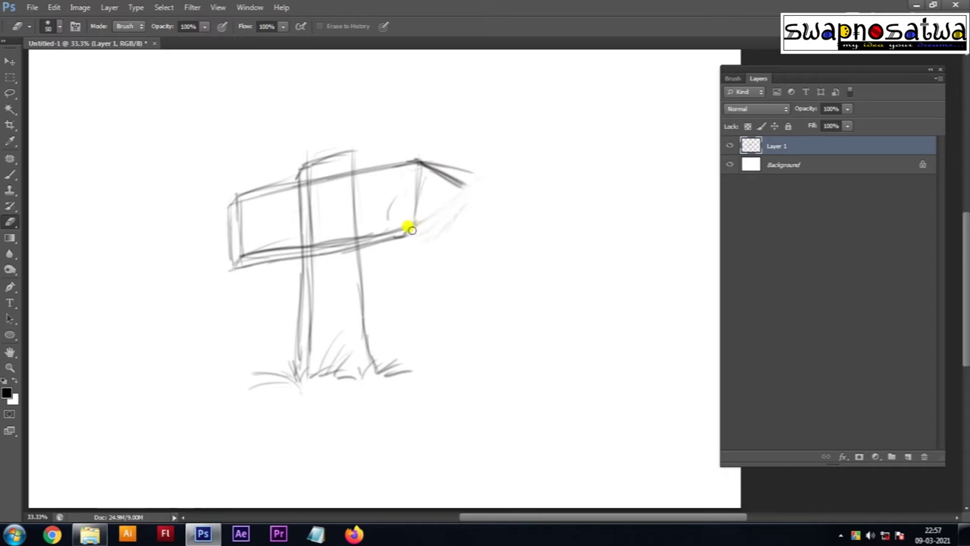
Step: Darken the board's bottom edge and erase post lines showing through the board
{"action": "key", "text": "b"}
{"action": "mouse_move", "coordinate": [462, 186]}
{"action": "left_mouse_down"}
{"action": "mouse_move", "coordinate": [435, 212]}
{"action": "mouse_move", "coordinate": [456, 185]}
{"action": "left_mouse_up"}
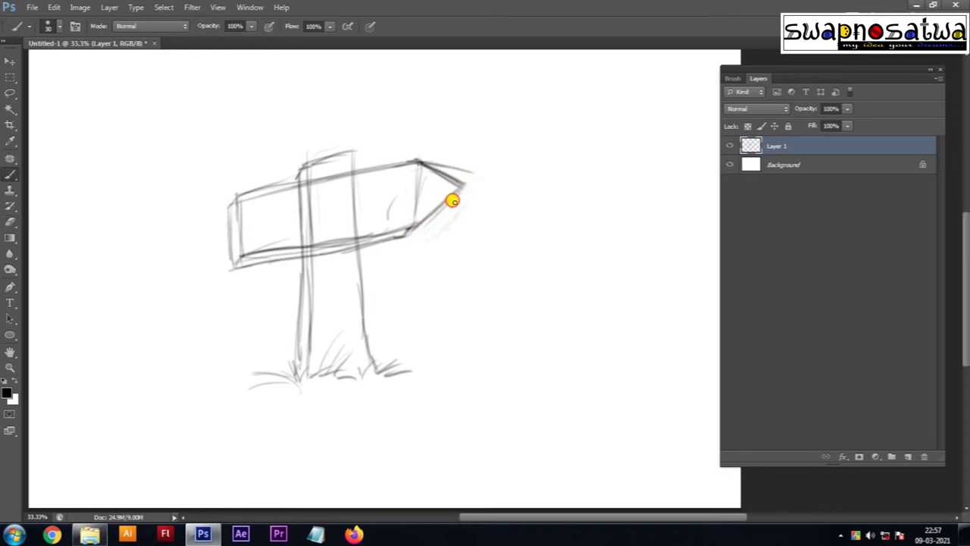
{"action": "left_click_drag", "start_coordinate": [231, 266], "coordinate": [411, 244]}
{"action": "left_click_drag", "start_coordinate": [303, 253], "coordinate": [398, 240]}
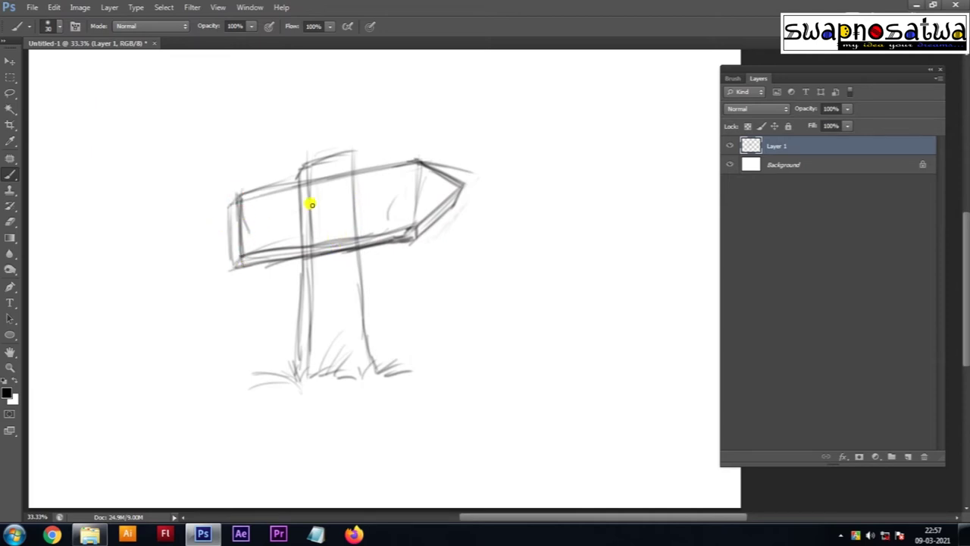
{"action": "key", "text": "e"}
{"action": "mouse_move", "coordinate": [297, 193]}
{"action": "left_mouse_down"}
{"action": "mouse_move", "coordinate": [307, 203]}
{"action": "mouse_move", "coordinate": [303, 232]}
{"action": "mouse_move", "coordinate": [352, 209]}
{"action": "left_mouse_up"}
{"action": "left_click_drag", "start_coordinate": [409, 236], "coordinate": [272, 258]}
Step: Redraw the board edges, hatch wood grain across it, and draw the upper screw
{"action": "key", "text": "b"}
{"action": "mouse_move", "coordinate": [227, 207]}
{"action": "left_mouse_down"}
{"action": "mouse_move", "coordinate": [231, 265]}
{"action": "mouse_move", "coordinate": [413, 235]}
{"action": "left_mouse_up"}
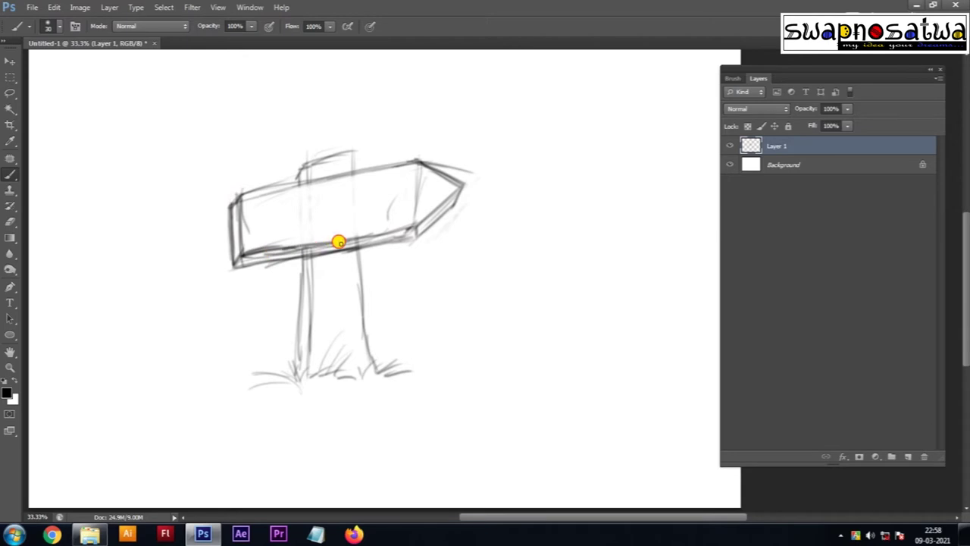
{"action": "mouse_move", "coordinate": [235, 205]}
{"action": "left_mouse_down"}
{"action": "mouse_move", "coordinate": [401, 171]}
{"action": "mouse_move", "coordinate": [365, 197]}
{"action": "left_mouse_up"}
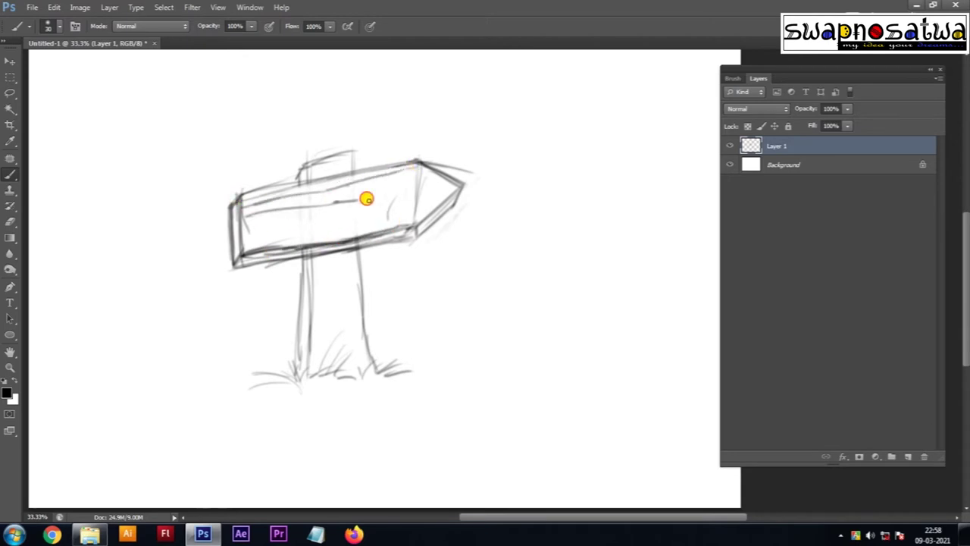
{"action": "mouse_move", "coordinate": [296, 224]}
{"action": "left_mouse_down"}
{"action": "mouse_move", "coordinate": [409, 202]}
{"action": "mouse_move", "coordinate": [419, 187]}
{"action": "left_mouse_up"}
{"action": "left_click_drag", "start_coordinate": [242, 227], "coordinate": [350, 228]}
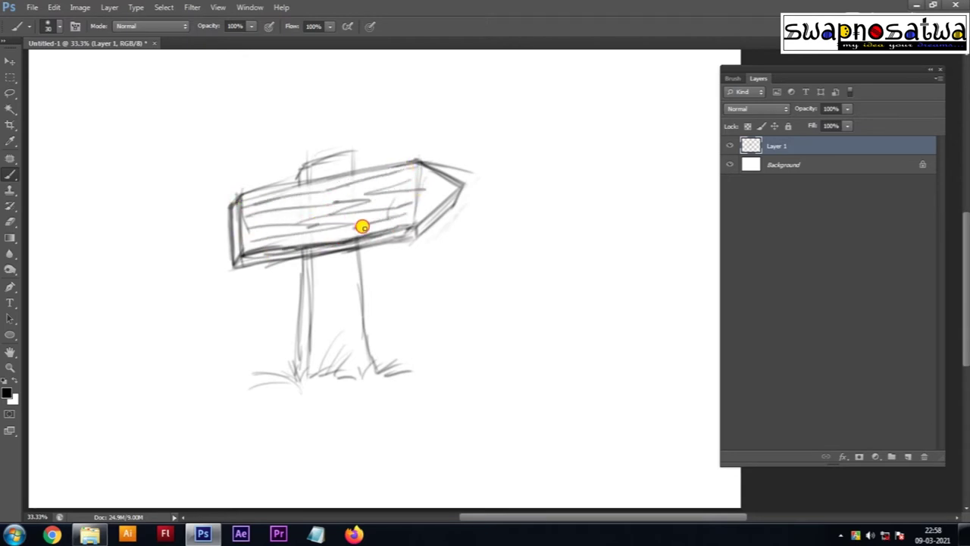
{"action": "left_click_drag", "start_coordinate": [425, 197], "coordinate": [402, 216]}
{"action": "left_click_drag", "start_coordinate": [329, 186], "coordinate": [324, 195]}
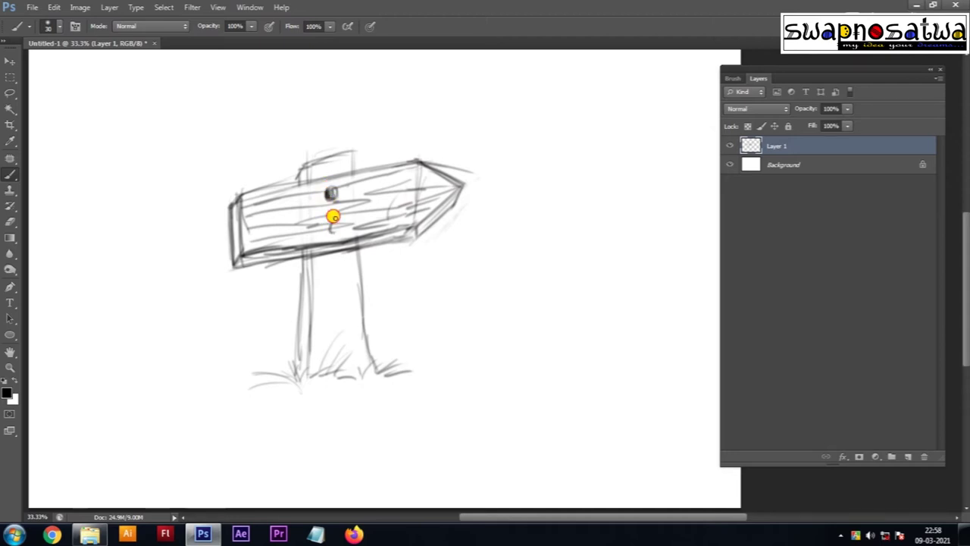
Step: Add grain to the post and shade the top block and board's bottom and left edges
{"action": "mouse_move", "coordinate": [320, 257]}
{"action": "left_mouse_down"}
{"action": "mouse_move", "coordinate": [353, 342]}
{"action": "mouse_move", "coordinate": [341, 243]}
{"action": "mouse_move", "coordinate": [305, 255]}
{"action": "mouse_move", "coordinate": [306, 369]}
{"action": "left_mouse_up"}
{"action": "left_click_drag", "start_coordinate": [308, 169], "coordinate": [350, 146]}
{"action": "left_click_drag", "start_coordinate": [238, 261], "coordinate": [390, 238]}
{"action": "left_click_drag", "start_coordinate": [230, 207], "coordinate": [234, 267]}
{"action": "left_click_drag", "start_coordinate": [418, 230], "coordinate": [406, 237]}
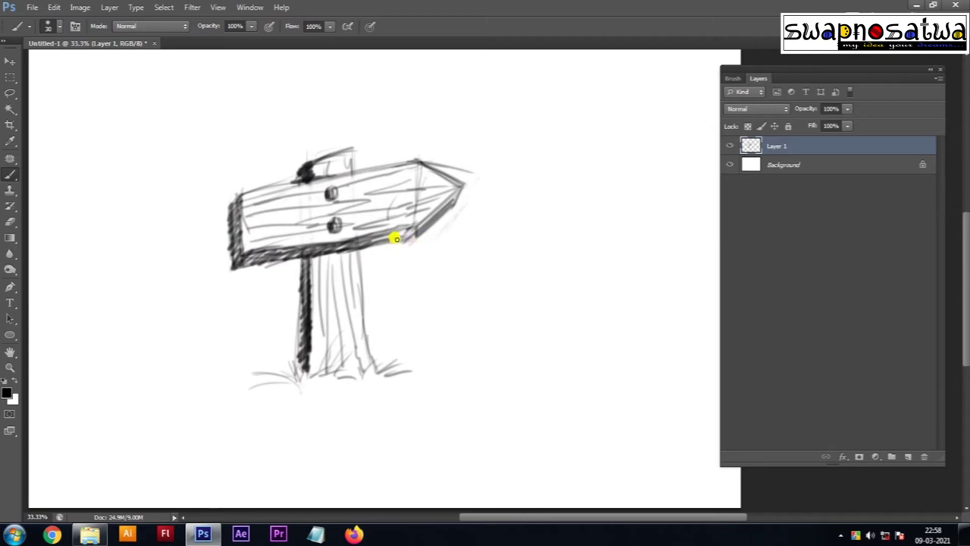
Step: Erase excess left-edge shading with a smaller eraser, then shade the post under the board
{"action": "key", "text": "e"}
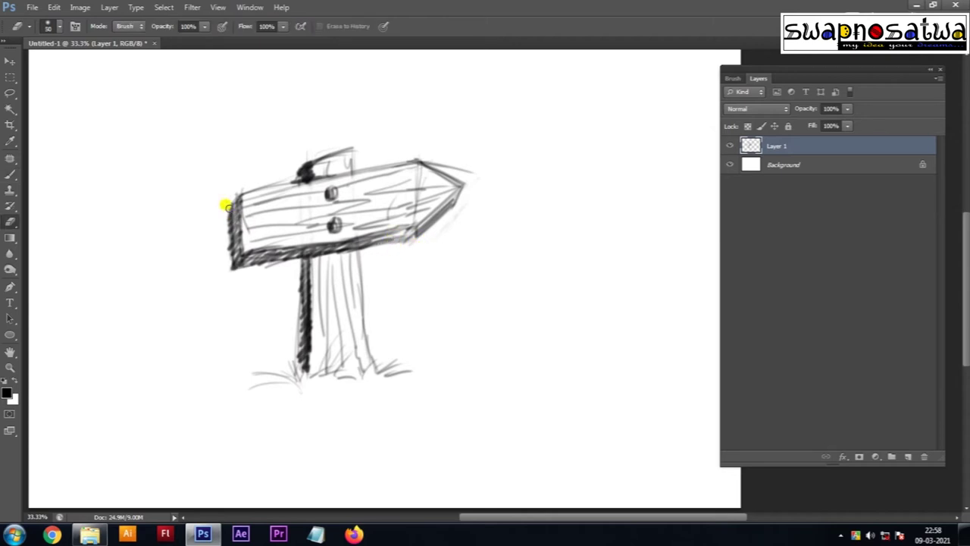
{"action": "key", "text": "bracketleft"}
{"action": "key", "text": "bracketleft"}
{"action": "mouse_move", "coordinate": [225, 195]}
{"action": "left_mouse_down"}
{"action": "mouse_move", "coordinate": [231, 269]}
{"action": "mouse_move", "coordinate": [334, 248]}
{"action": "left_mouse_up"}
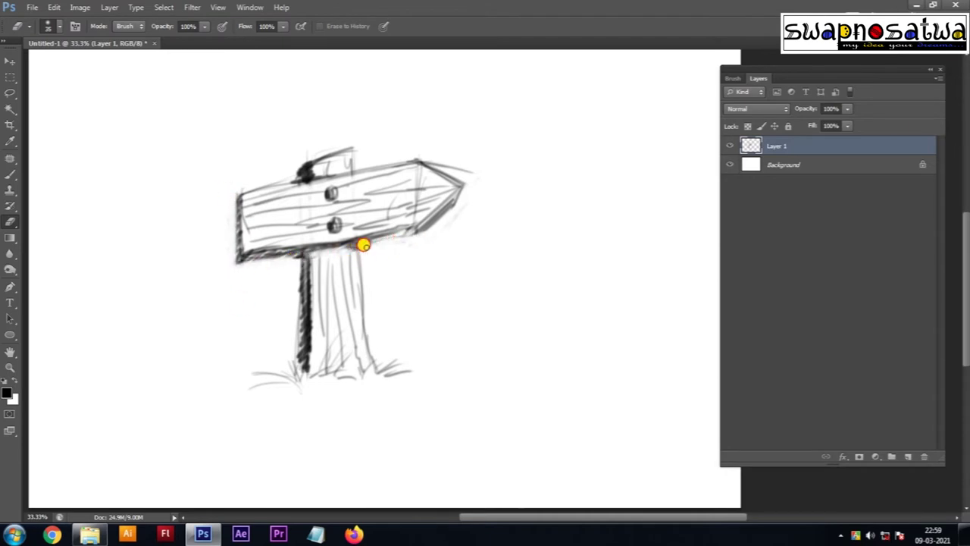
{"action": "key", "text": "b"}
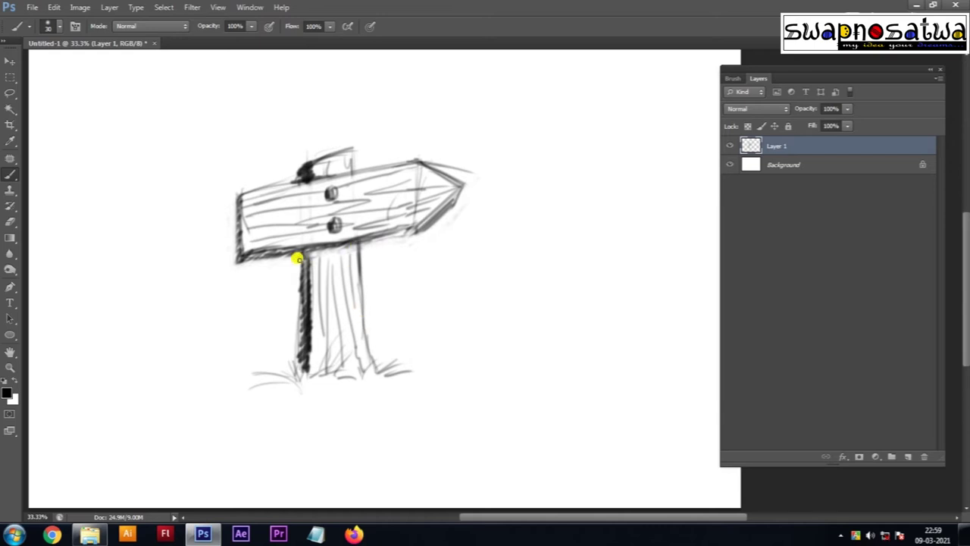
{"action": "mouse_move", "coordinate": [330, 238]}
{"action": "left_mouse_down"}
{"action": "mouse_move", "coordinate": [318, 262]}
{"action": "mouse_move", "coordinate": [350, 268]}
{"action": "left_mouse_up"}
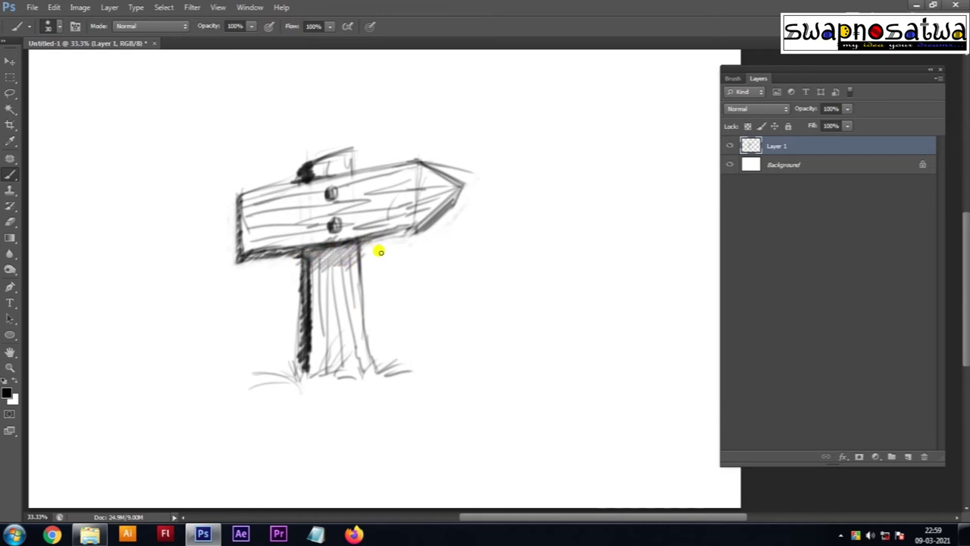
{"action": "left_click_drag", "start_coordinate": [318, 158], "coordinate": [309, 168]}
Step: Add more grass and a long ground line at the post base, then create a new layer
{"action": "left_click_drag", "start_coordinate": [319, 281], "coordinate": [340, 263]}
{"action": "left_click_drag", "start_coordinate": [321, 353], "coordinate": [425, 355]}
{"action": "left_click_drag", "start_coordinate": [291, 359], "coordinate": [404, 361]}
{"action": "left_click_drag", "start_coordinate": [332, 371], "coordinate": [470, 375]}
{"action": "left_click_drag", "start_coordinate": [398, 373], "coordinate": [466, 383]}
{"action": "left_click_drag", "start_coordinate": [364, 210], "coordinate": [284, 215]}
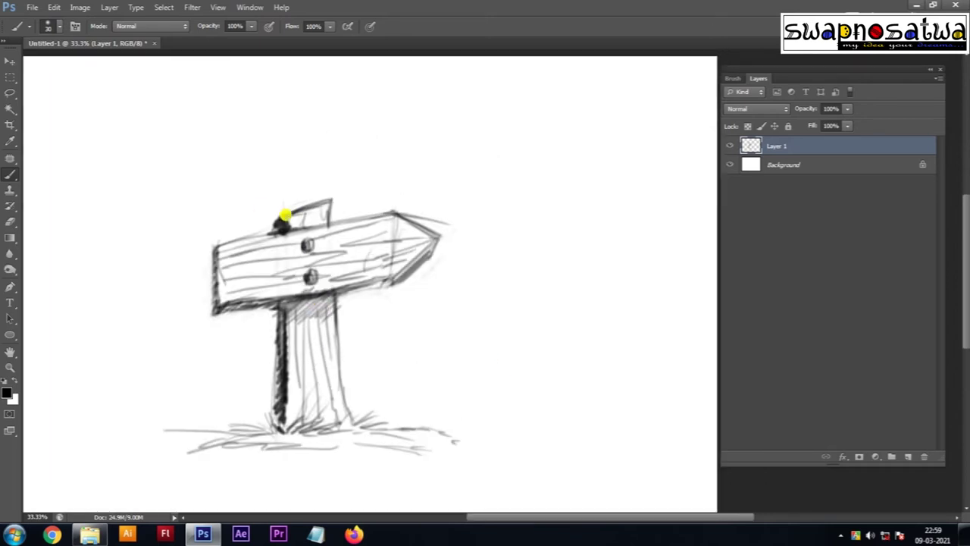
{"action": "scroll", "coordinate": [320, 232], "scroll_direction": "down", "scroll_amount": 3}
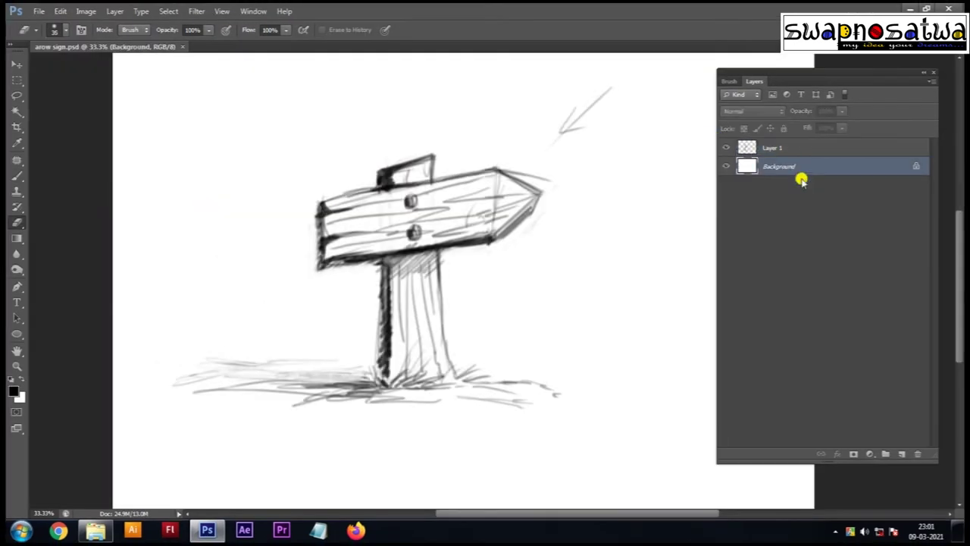
{"action": "key", "text": "ctrl+shift+alt+n"}
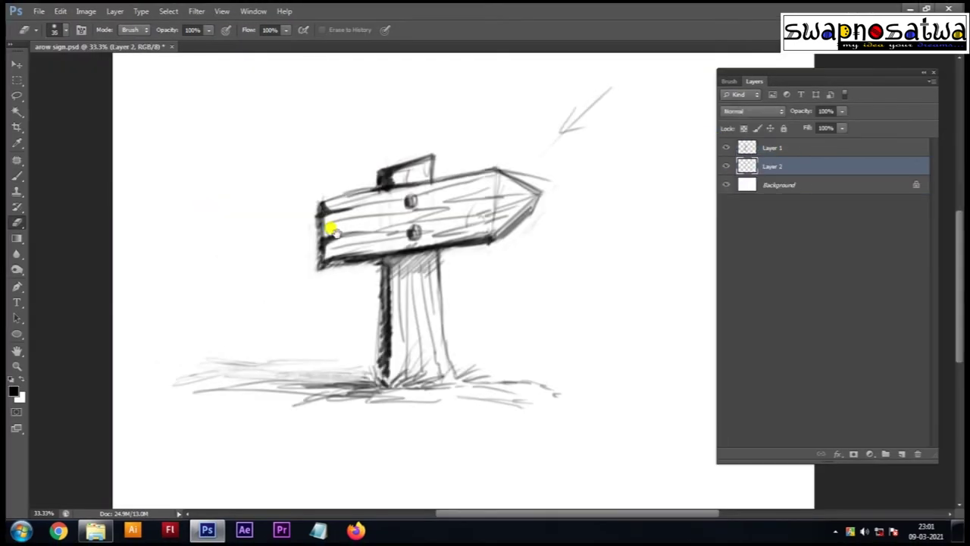
Step: Convert the board's pen path into a selection on a new layer
{"action": "key", "text": "p"}
{"action": "left_click", "coordinate": [316, 195]}
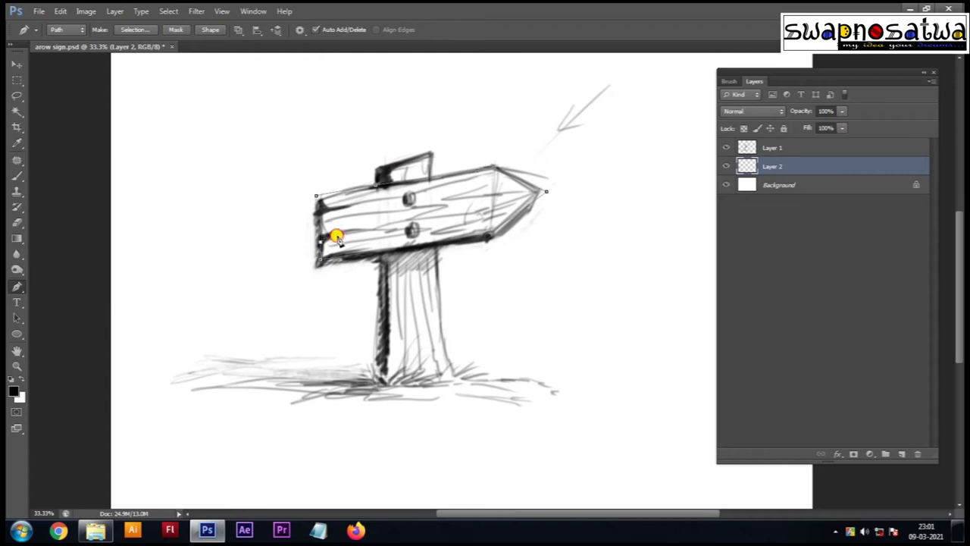
{"action": "key", "text": "ctrl+Return"}
{"action": "key", "text": "ctrl+shift+alt+n"}
Step: Fill the board selection with an orange-brown foreground colour and deselect
{"action": "left_click", "coordinate": [14, 391]}
{"action": "left_click_drag", "start_coordinate": [783, 287], "coordinate": [790, 347]}
{"action": "left_click", "coordinate": [738, 253]}
{"action": "left_click_drag", "start_coordinate": [738, 253], "coordinate": [729, 245]}
{"action": "left_click", "coordinate": [795, 347]}
{"action": "left_click", "coordinate": [726, 243]}
{"action": "key", "text": "Return"}
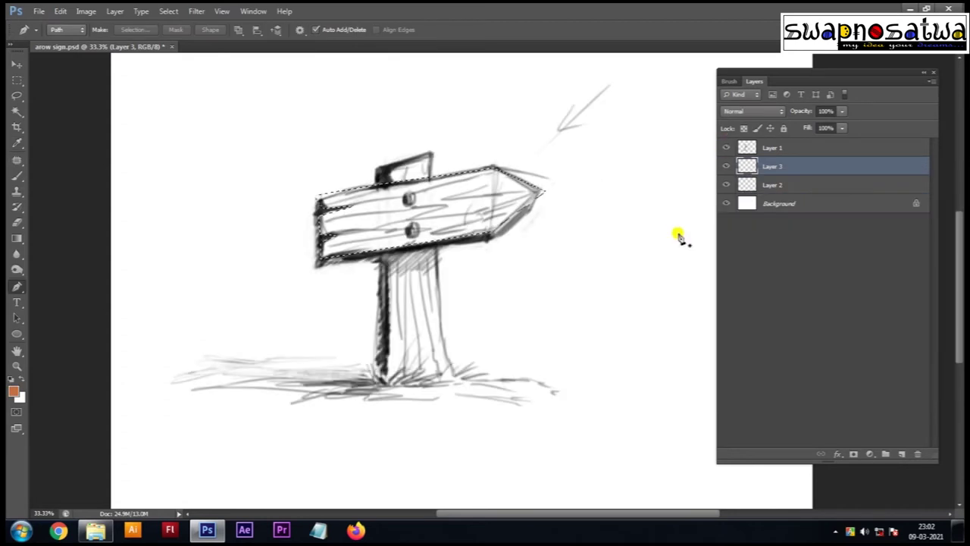
{"action": "key", "text": "alt+BackSpace"}
{"action": "key", "text": "ctrl+d"}
Step: Duplicate the board, darken the copy with Levels, offset it below, and hide the sketch
{"action": "key", "text": "ctrl+j"}
{"action": "key", "text": "ctrl+z"}
{"action": "left_click_drag", "start_coordinate": [829, 166], "coordinate": [900, 453]}
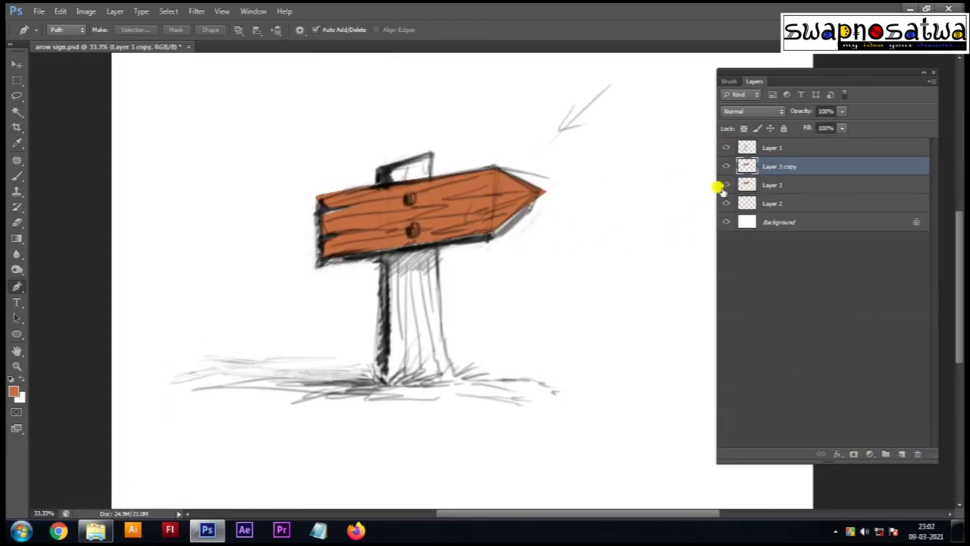
{"action": "key", "text": "ctrl+l"}
{"action": "left_click_drag", "start_coordinate": [758, 303], "coordinate": [780, 303]}
{"action": "left_click_drag", "start_coordinate": [834, 353], "coordinate": [807, 353]}
{"action": "key", "text": "Return"}
{"action": "key", "text": "ctrl+bracketleft"}
{"action": "key", "text": "v"}
{"action": "key", "text": "Down"}
{"action": "key", "text": "Down"}
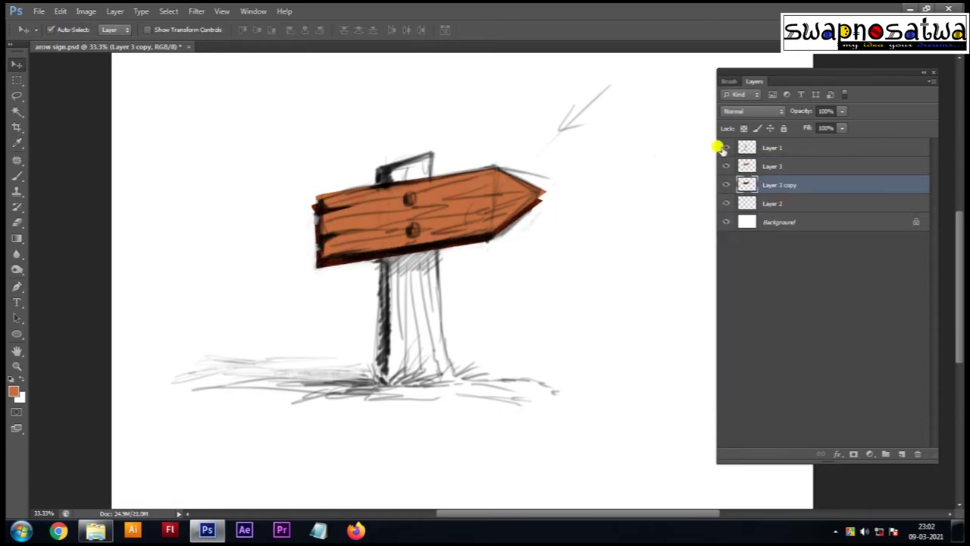
{"action": "left_click", "coordinate": [725, 147]}
{"action": "left_click", "coordinate": [772, 166], "text": "shift"}
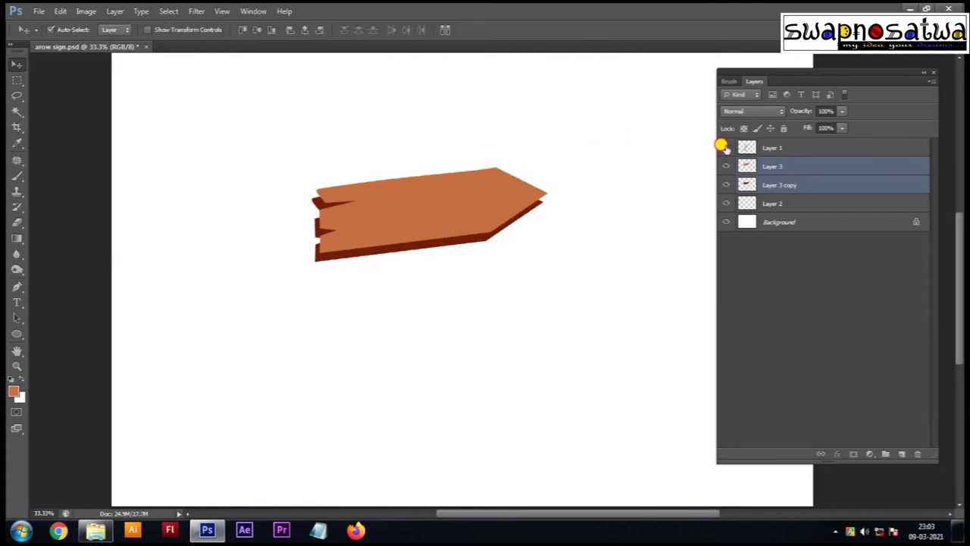
Step: Stretch the dark edge layer further left with Free Transform
{"action": "scroll", "coordinate": [501, 201], "scroll_direction": "up", "scroll_amount": 4, "text": "alt"}
{"action": "scroll", "coordinate": [399, 241], "scroll_direction": "down", "scroll_amount": 4, "text": "alt"}
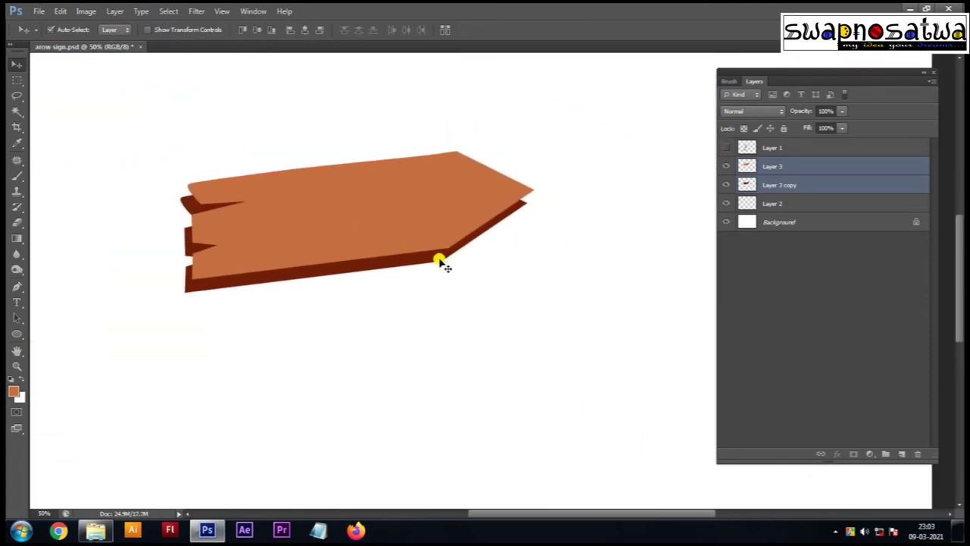
{"action": "left_click", "coordinate": [439, 261]}
{"action": "key", "text": "ctrl+t"}
{"action": "left_click_drag", "start_coordinate": [189, 225], "coordinate": [180, 225]}
{"action": "key", "text": "Return"}
Step: Outline the excess dark-edge shadow at the arrow tip with a pen path
{"action": "scroll", "coordinate": [531, 201], "scroll_direction": "up", "scroll_amount": 3, "text": "alt"}
{"action": "key", "text": "p"}
{"action": "left_click", "coordinate": [519, 243]}
{"action": "left_click", "coordinate": [596, 220]}
{"action": "left_click", "coordinate": [600, 166]}
{"action": "left_click", "coordinate": [479, 203]}
{"action": "left_click", "coordinate": [515, 237]}
{"action": "scroll", "coordinate": [254, 293], "scroll_direction": "down", "scroll_amount": 3, "text": "alt"}
{"action": "scroll", "coordinate": [254, 292], "scroll_direction": "up", "scroll_amount": 3, "text": "alt"}
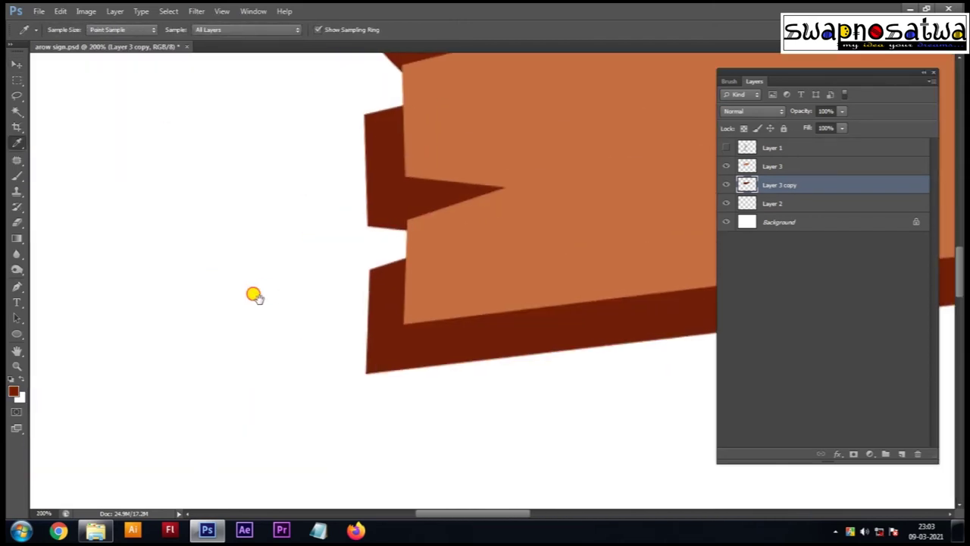
Step: Outline the excess shadow around the board's left notch and left end
{"action": "left_click", "coordinate": [409, 225]}
{"action": "left_click", "coordinate": [372, 269]}
{"action": "scroll", "coordinate": [403, 205], "scroll_direction": "up", "scroll_amount": 2}
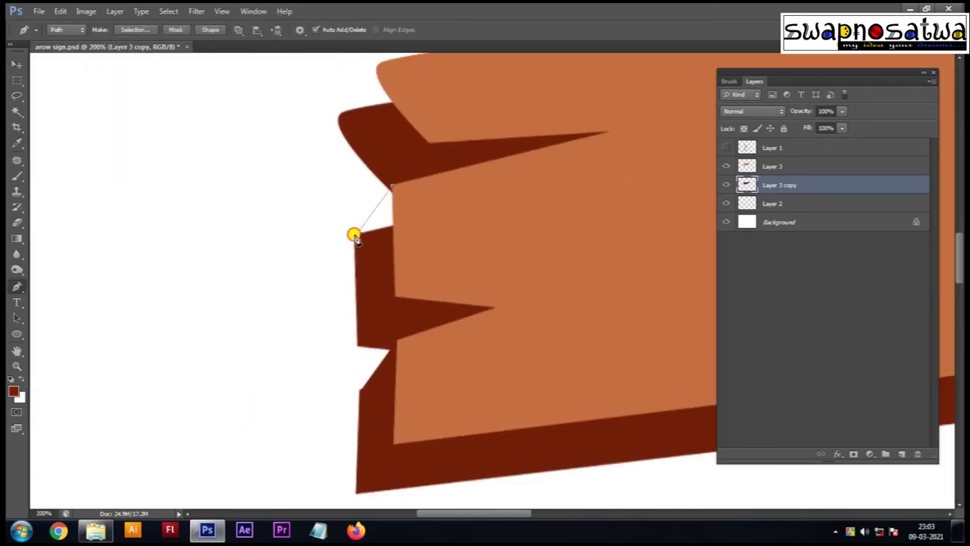
{"action": "scroll", "coordinate": [326, 239], "scroll_direction": "up", "scroll_amount": 2}
{"action": "left_click", "coordinate": [326, 239]}
{"action": "left_click", "coordinate": [364, 184]}
{"action": "left_click", "coordinate": [351, 250]}
Step: Fit the sign in the window, show the sketch and board layers, and duplicate the post layer
{"action": "key", "text": "ctrl+0"}
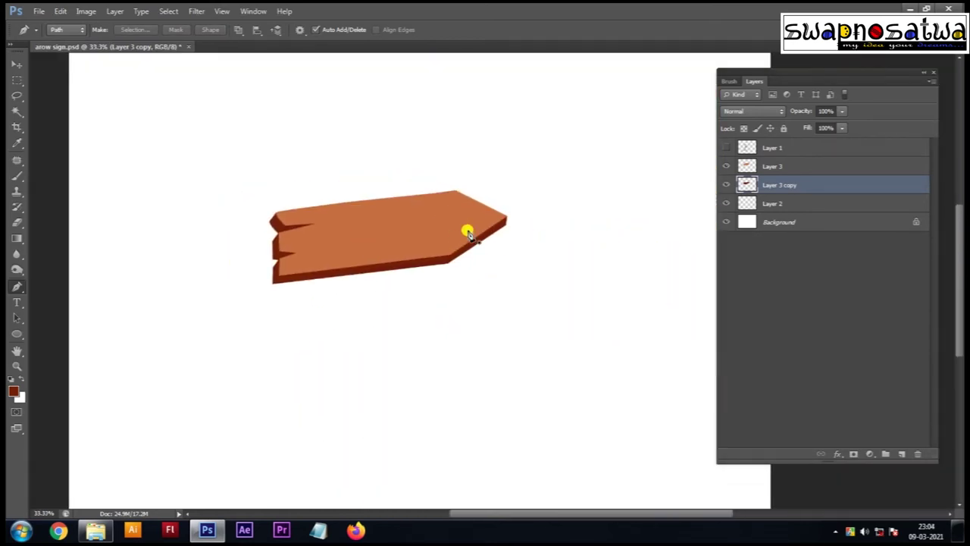
{"action": "left_click_drag", "start_coordinate": [725, 163], "coordinate": [726, 147]}
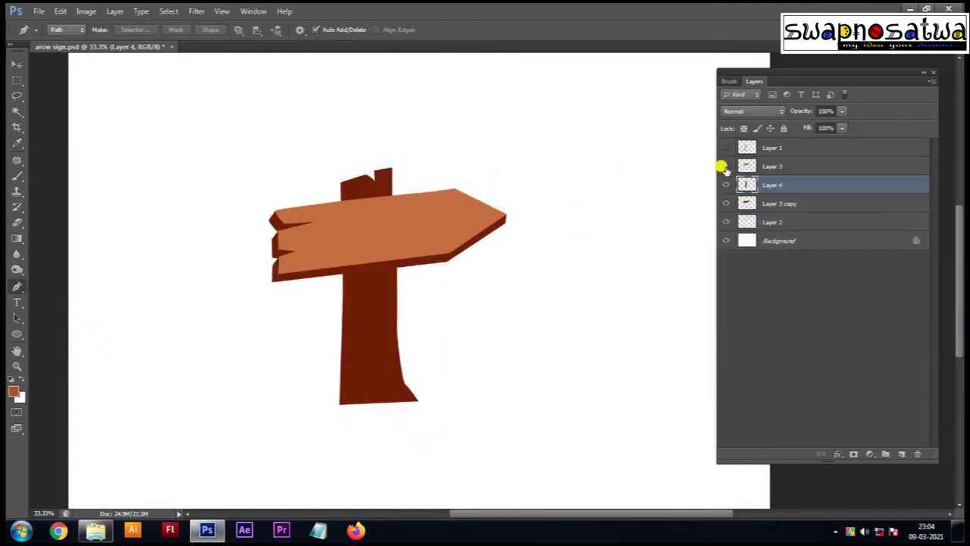
{"action": "left_click_drag", "start_coordinate": [786, 203], "coordinate": [901, 453]}
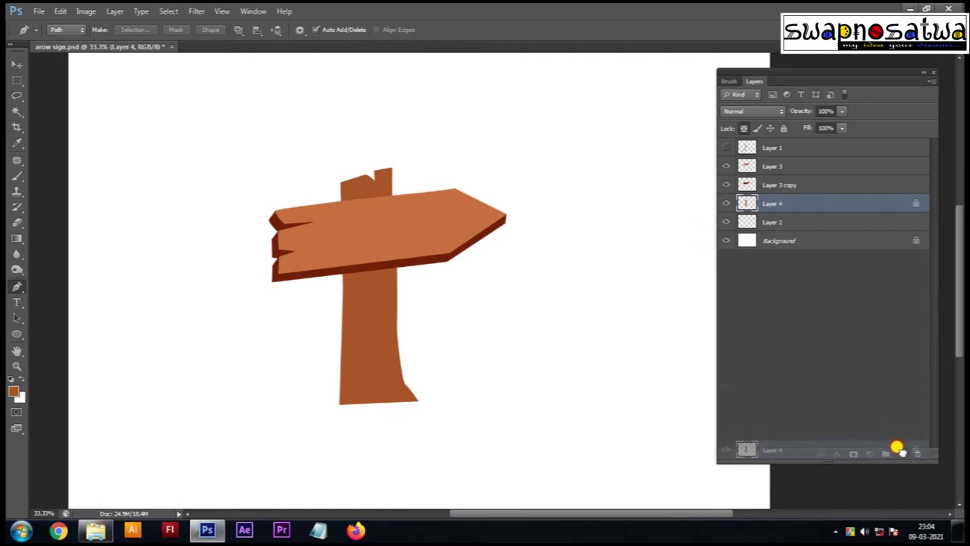
Step: Place the post copy beneath the original and fill it with dark brown sampled from the board edge
{"action": "key", "text": "ctrl+t"}
{"action": "left_click_drag", "start_coordinate": [388, 328], "coordinate": [372, 336]}
{"action": "key", "text": "Return"}
{"action": "key", "text": "i"}
{"action": "left_click", "coordinate": [444, 250]}
{"action": "key", "text": "alt+BackSpace"}
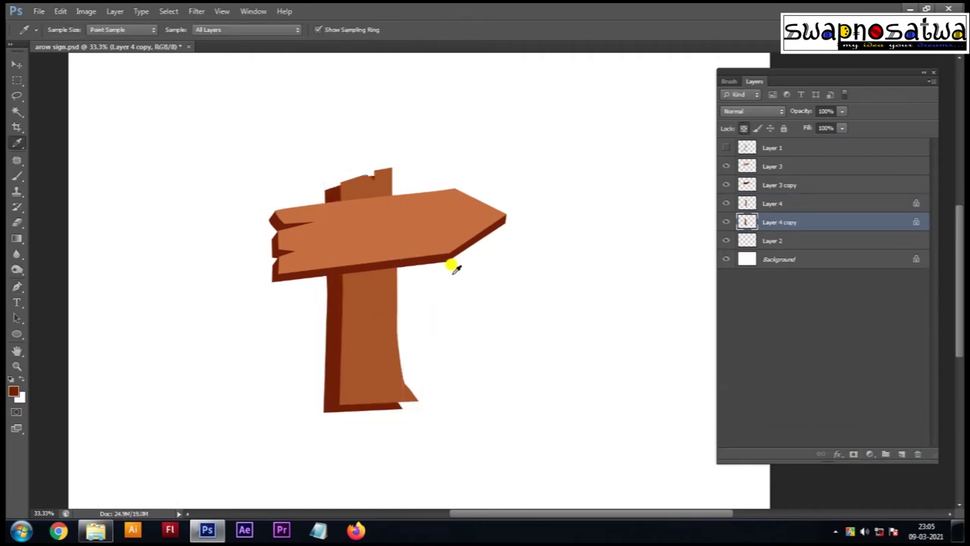
Step: Shift the dark post copy left so it forms a shadow strip along the post's left side
{"action": "key", "text": "v"}
{"action": "key", "text": "shift+Right"}
{"action": "key", "text": "shift+Right"}
{"action": "key", "text": "shift+Up"}
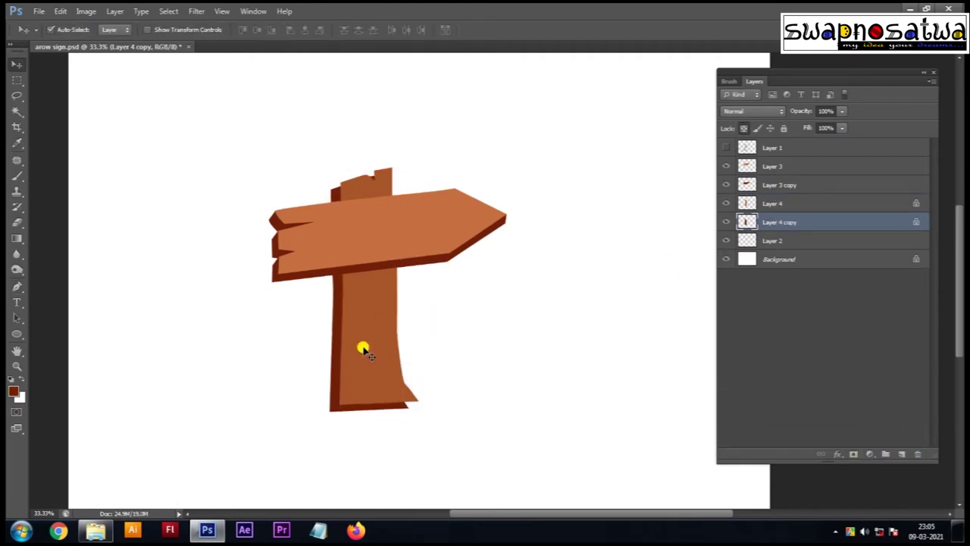
{"action": "key", "text": "ctrl+t"}
{"action": "left_click_drag", "start_coordinate": [379, 409], "coordinate": [374, 396]}
{"action": "key", "text": "Return"}
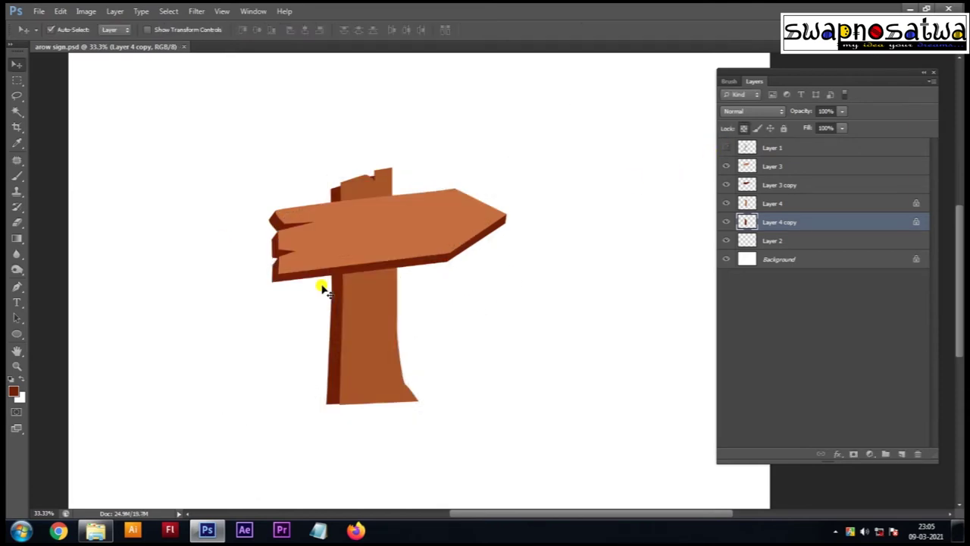
Step: Trim the shadow strip's top corner using a three-point Pen outline, then delete it
{"action": "scroll", "coordinate": [319, 285], "scroll_direction": "up", "scroll_amount": 2}
{"action": "scroll", "coordinate": [296, 206], "scroll_direction": "up", "scroll_amount": 4}
{"action": "key", "text": "p"}
{"action": "left_click", "coordinate": [409, 282]}
{"action": "left_click", "coordinate": [319, 341]}
{"action": "left_click", "coordinate": [381, 359]}
{"action": "key", "text": "ctrl+Return"}
{"action": "key", "text": "Delete"}
{"action": "key", "text": "ctrl+d"}
Step: Begin outlining another shadow section, then select the signboard layer
{"action": "scroll", "coordinate": [357, 384], "scroll_direction": "right", "scroll_amount": 5}
{"action": "left_click", "coordinate": [388, 252]}
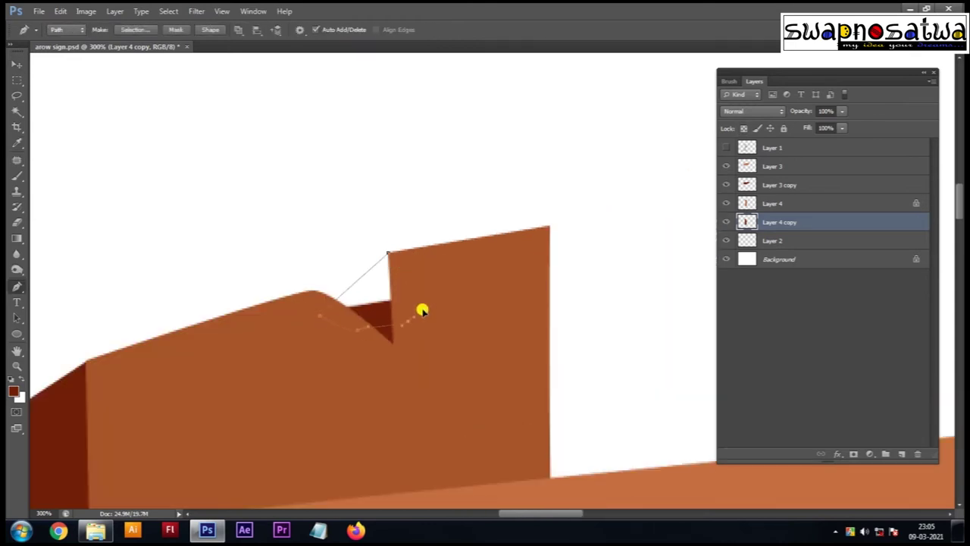
{"action": "scroll", "coordinate": [386, 305], "scroll_direction": "down", "scroll_amount": 3}
{"action": "scroll", "coordinate": [385, 255], "scroll_direction": "down", "scroll_amount": 3}
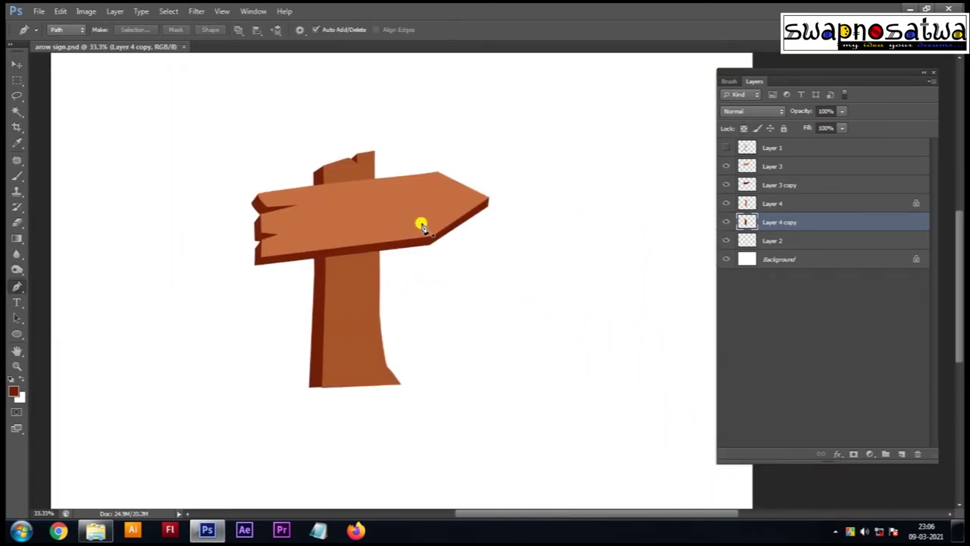
{"action": "scroll", "coordinate": [402, 234], "scroll_direction": "left", "scroll_amount": 2}
{"action": "scroll", "coordinate": [392, 234], "scroll_direction": "up", "scroll_amount": 1}
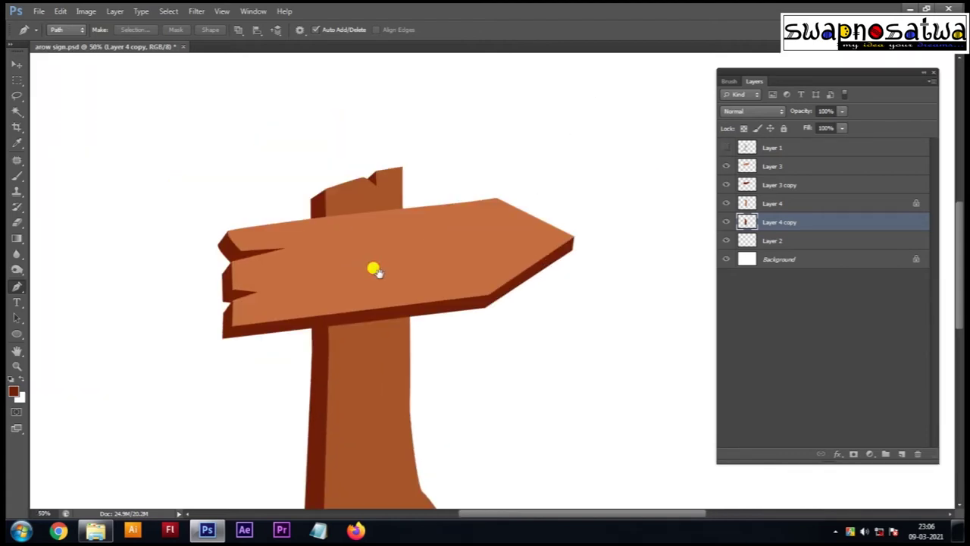
{"action": "key", "text": "v"}
{"action": "left_click", "coordinate": [376, 270]}
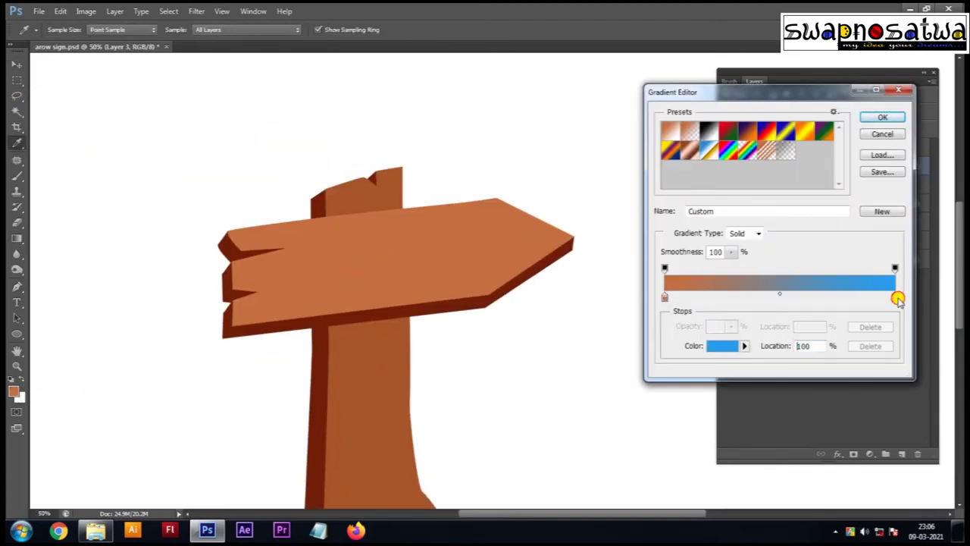
Step: Set the gradient's right stop to a lighter orange in the Gradient Editor
{"action": "double_click", "coordinate": [894, 298]}
{"action": "left_click_drag", "start_coordinate": [794, 352], "coordinate": [794, 341]}
{"action": "left_click", "coordinate": [908, 199]}
{"action": "left_click", "coordinate": [882, 117]}
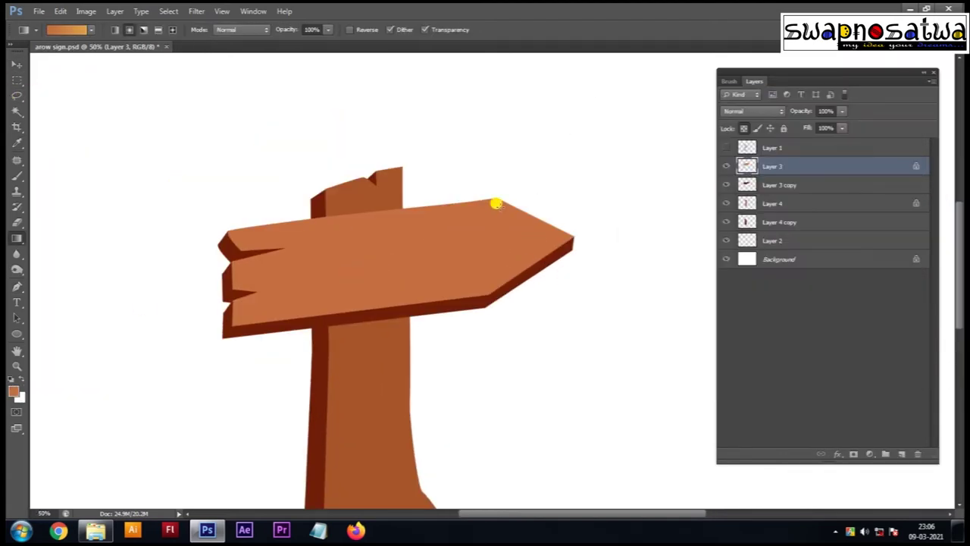
Step: Shade the signboard with the orange gradient, darker lower-left and lighter upper-right
{"action": "left_click_drag", "start_coordinate": [274, 365], "coordinate": [475, 254]}
{"action": "left_click_drag", "start_coordinate": [253, 333], "coordinate": [480, 230]}
{"action": "left_click_drag", "start_coordinate": [338, 341], "coordinate": [459, 240]}
{"action": "left_click_drag", "start_coordinate": [194, 234], "coordinate": [573, 253]}
{"action": "mouse_move", "coordinate": [405, 231]}
{"action": "left_mouse_down"}
{"action": "mouse_move", "coordinate": [412, 283]}
{"action": "mouse_move", "coordinate": [442, 206]}
{"action": "left_mouse_up"}
{"action": "key", "text": "ctrl+minus"}
{"action": "key", "text": "ctrl+minus"}
{"action": "key", "text": "ctrl+minus"}
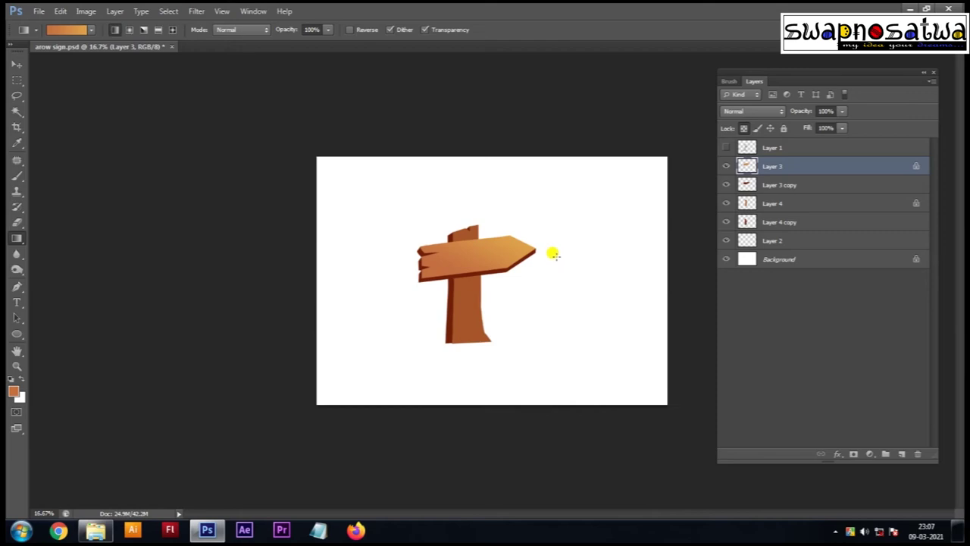
{"action": "key", "text": "ctrl+plus"}
{"action": "key", "text": "ctrl+plus"}
Step: Free Transform the signboard and its dark edge layer to reshape the board's right end
{"action": "left_click", "coordinate": [780, 184]}
{"action": "key", "text": "ctrl+t"}
{"action": "key", "text": "Escape"}
{"action": "left_click", "coordinate": [723, 167]}
{"action": "left_click", "coordinate": [724, 185], "text": "shift"}
{"action": "key", "text": "ctrl+t"}
{"action": "left_click_drag", "start_coordinate": [449, 242], "coordinate": [433, 241]}
{"action": "left_click_drag", "start_coordinate": [212, 241], "coordinate": [209, 238]}
{"action": "left_click_drag", "start_coordinate": [433, 241], "coordinate": [438, 239]}
{"action": "mouse_move", "coordinate": [449, 342]}
{"action": "left_mouse_down"}
{"action": "mouse_move", "coordinate": [443, 349]}
{"action": "mouse_move", "coordinate": [453, 354]}
{"action": "left_mouse_up"}
{"action": "left_click", "coordinate": [439, 326]}
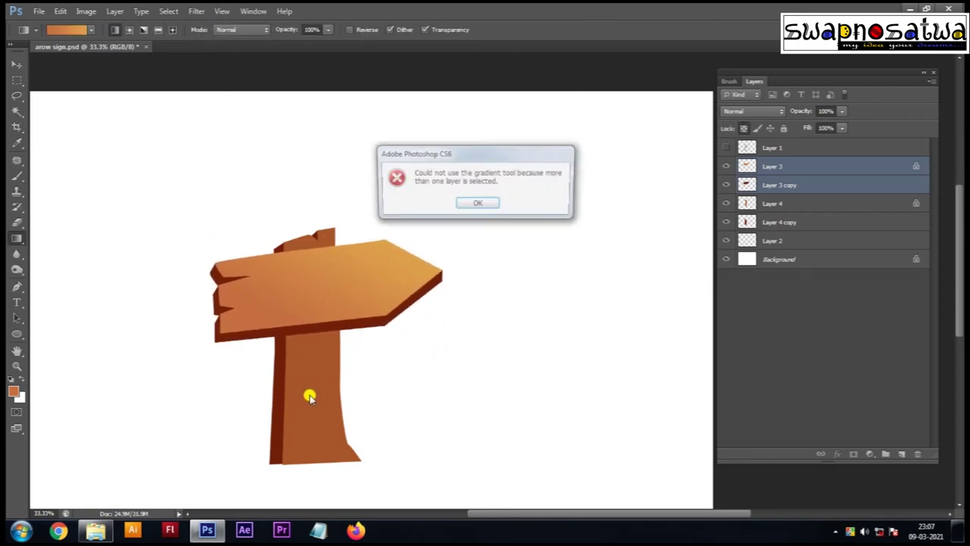
Step: Stretch both post layers taller with Free Transform
{"action": "key", "text": "Return"}
{"action": "key", "text": "v"}
{"action": "left_click", "coordinate": [281, 386]}
{"action": "key", "text": "ctrl+t"}
{"action": "left_click_drag", "start_coordinate": [314, 227], "coordinate": [318, 191]}
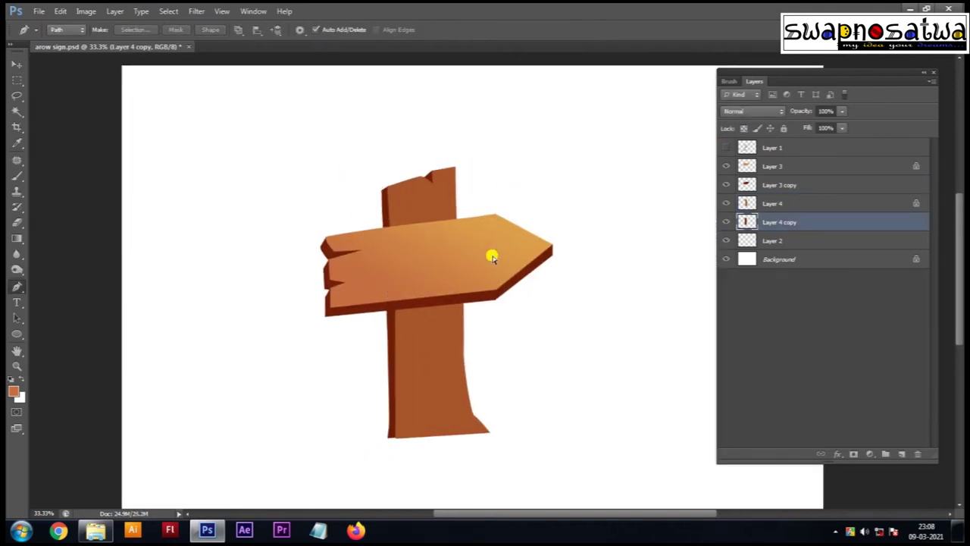
Step: Fill the post with an orange gradient that is lighter at the top
{"action": "key", "text": "ctrl+plus"}
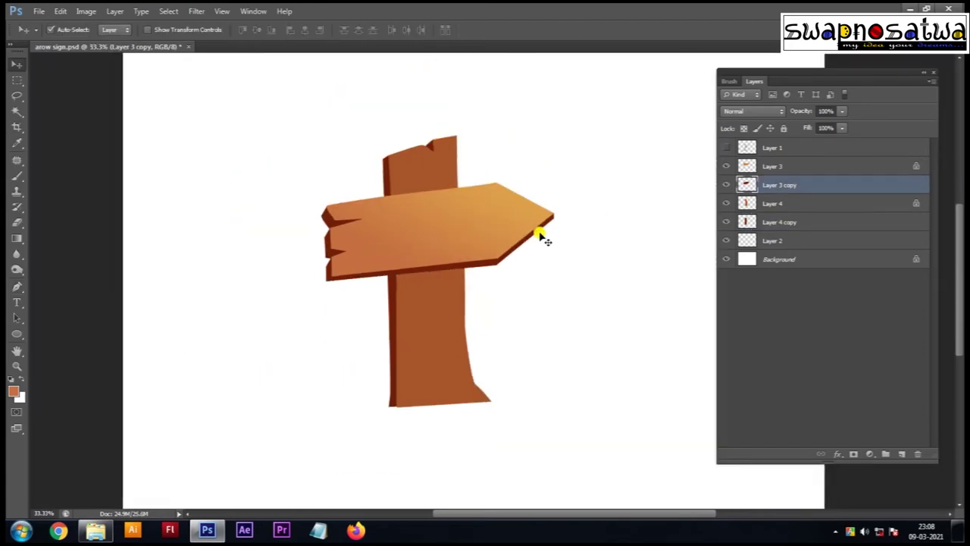
{"action": "scroll", "coordinate": [539, 233], "scroll_direction": "right", "scroll_amount": 3}
{"action": "left_click", "coordinate": [277, 303]}
{"action": "key", "text": "g"}
{"action": "left_click_drag", "start_coordinate": [347, 174], "coordinate": [283, 281]}
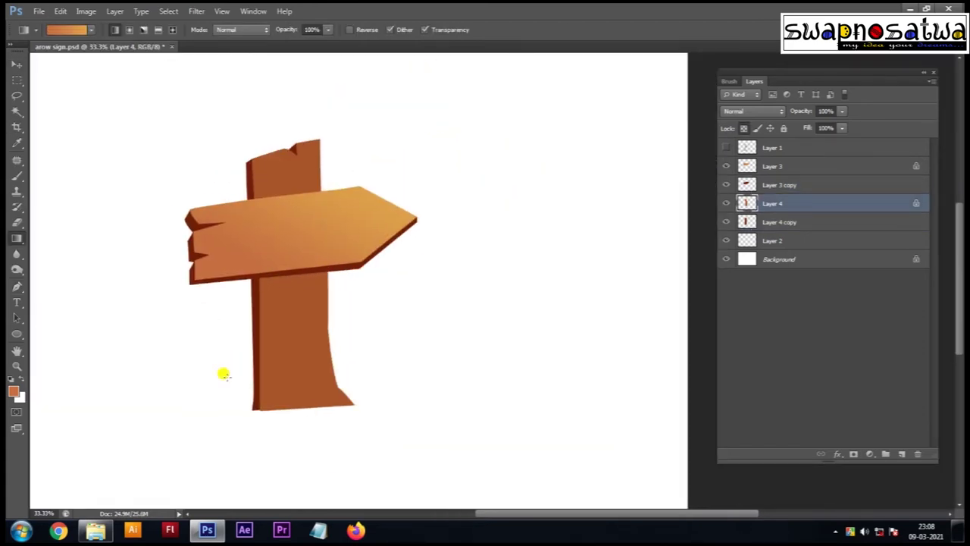
{"action": "left_click_drag", "start_coordinate": [241, 328], "coordinate": [388, 146]}
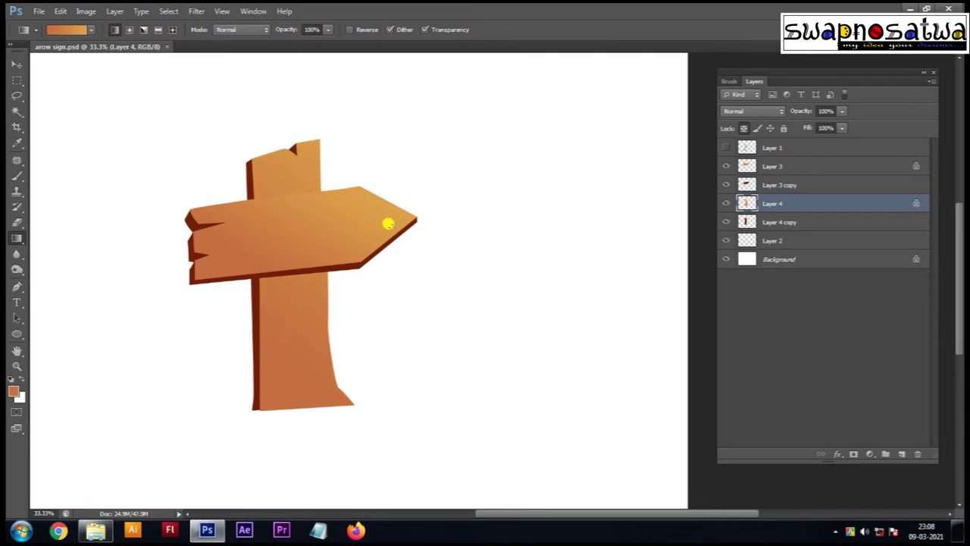
{"action": "scroll", "coordinate": [371, 234], "scroll_direction": "up", "scroll_amount": 1}
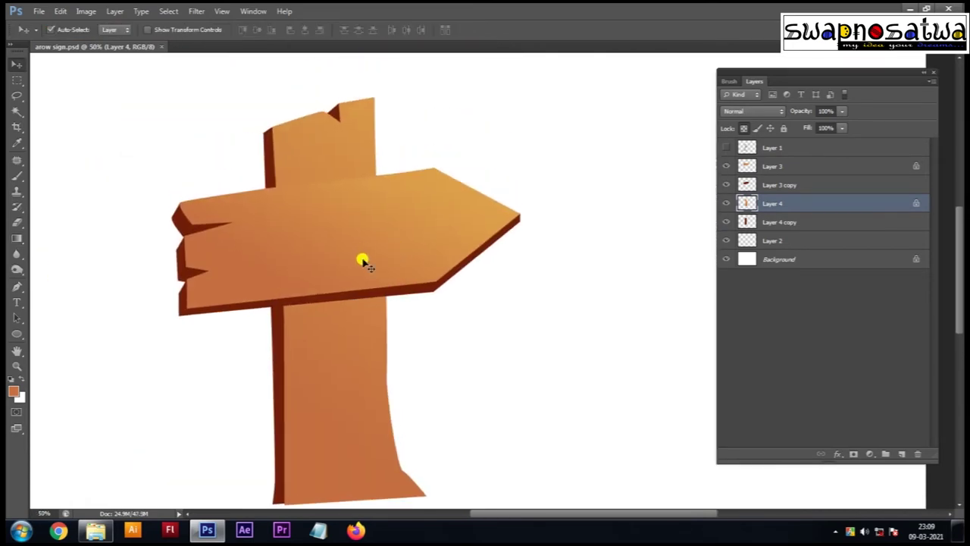
Step: Set up a 100px textured brush with pressure Transfer and Dual Brush, enlarged to 200
{"action": "left_click", "coordinate": [876, 200]}
{"action": "right_click", "coordinate": [85, 281]}
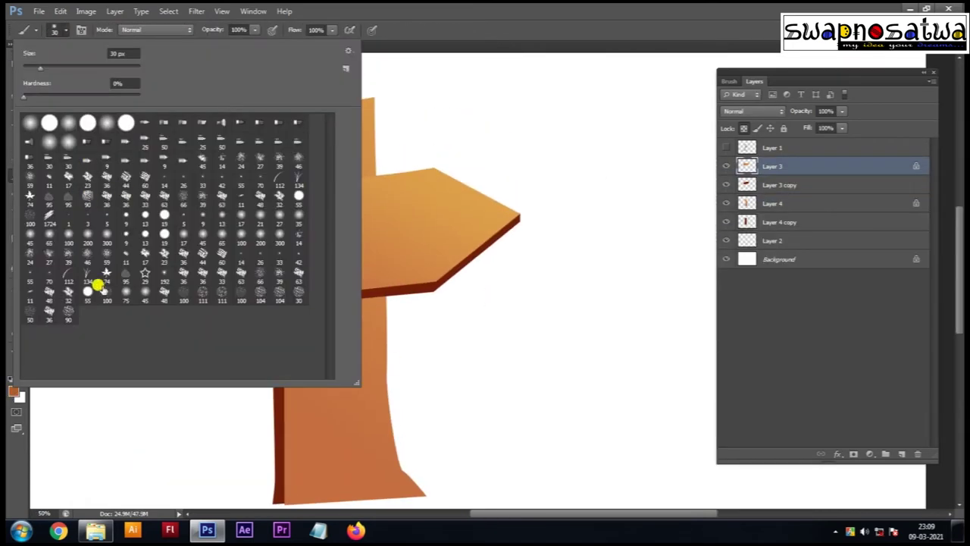
{"action": "double_click", "coordinate": [85, 281]}
{"action": "key", "text": "F5"}
{"action": "left_click", "coordinate": [874, 183]}
{"action": "left_click", "coordinate": [863, 203]}
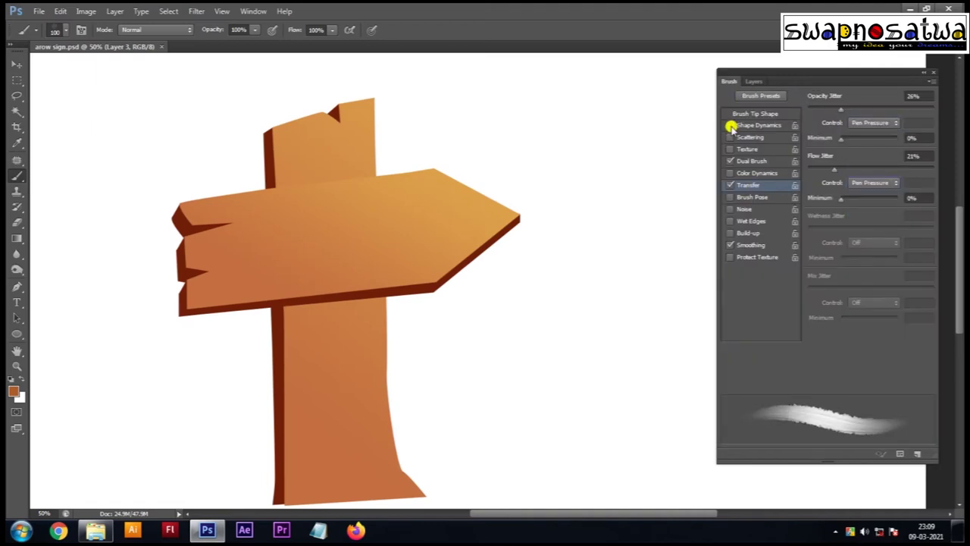
{"action": "left_click", "coordinate": [786, 162]}
{"action": "key", "text": "bracketright"}
{"action": "key", "text": "bracketright"}
{"action": "key", "text": "bracketright"}
Step: Paint darker grungy texture over the signboard, undoing strokes on the post, and tighten dual-brush spacing
{"action": "mouse_move", "coordinate": [382, 243]}
{"action": "left_mouse_down"}
{"action": "mouse_move", "coordinate": [223, 229]}
{"action": "mouse_move", "coordinate": [147, 180]}
{"action": "mouse_move", "coordinate": [359, 233]}
{"action": "left_mouse_up"}
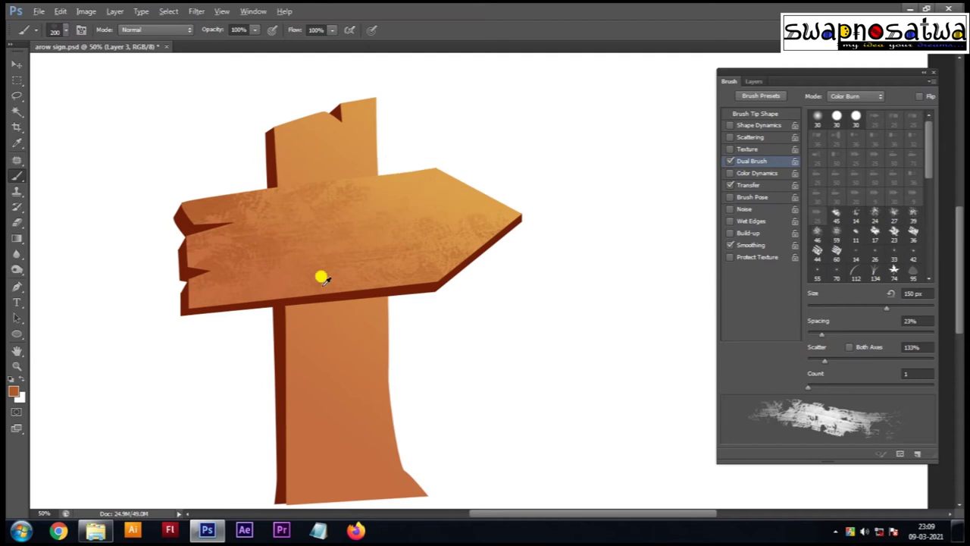
{"action": "left_click", "coordinate": [13, 390]}
{"action": "left_click", "coordinate": [909, 197]}
{"action": "mouse_move", "coordinate": [205, 155]}
{"action": "left_mouse_down"}
{"action": "mouse_move", "coordinate": [320, 177]}
{"action": "mouse_move", "coordinate": [316, 266]}
{"action": "mouse_move", "coordinate": [500, 190]}
{"action": "mouse_move", "coordinate": [425, 250]}
{"action": "mouse_move", "coordinate": [271, 288]}
{"action": "left_mouse_up"}
{"action": "key", "text": "ctrl+z"}
{"action": "left_click_drag", "start_coordinate": [184, 173], "coordinate": [409, 252]}
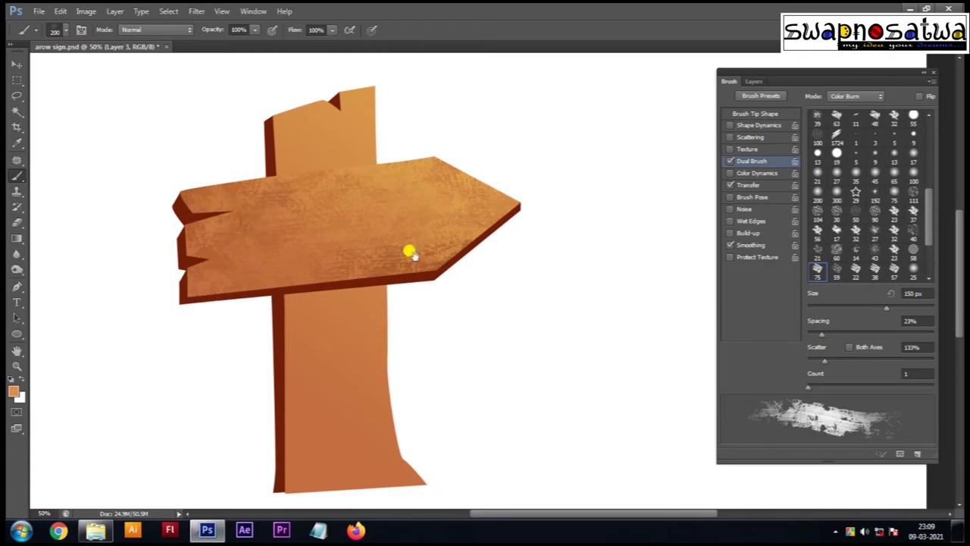
{"action": "mouse_move", "coordinate": [825, 360]}
{"action": "left_mouse_down"}
{"action": "mouse_move", "coordinate": [808, 360]}
{"action": "mouse_move", "coordinate": [848, 359]}
{"action": "left_mouse_up"}
{"action": "left_click", "coordinate": [777, 115]}
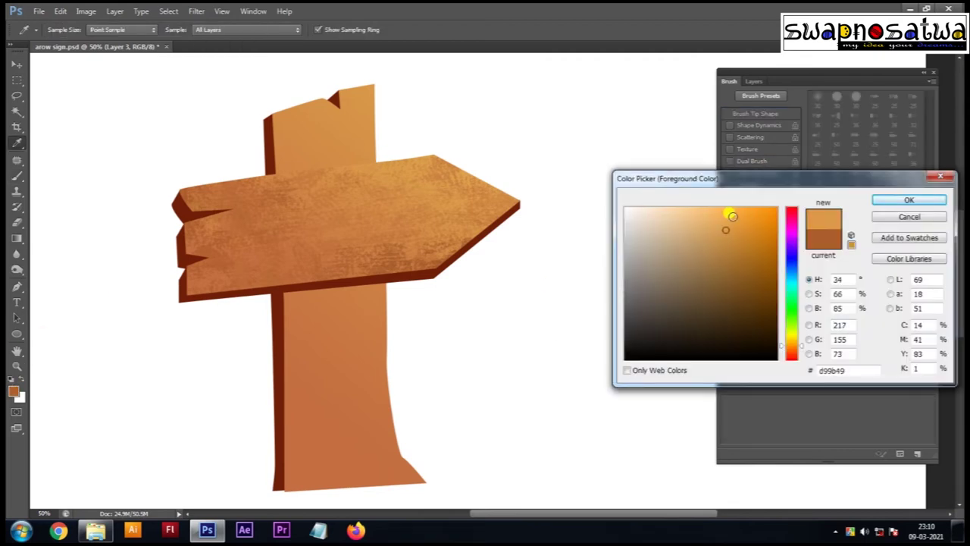
Step: Dab speckled texture onto the board's left side, then set brush spacing to 1% and shrink it
{"action": "left_click_drag", "start_coordinate": [190, 158], "coordinate": [348, 273]}
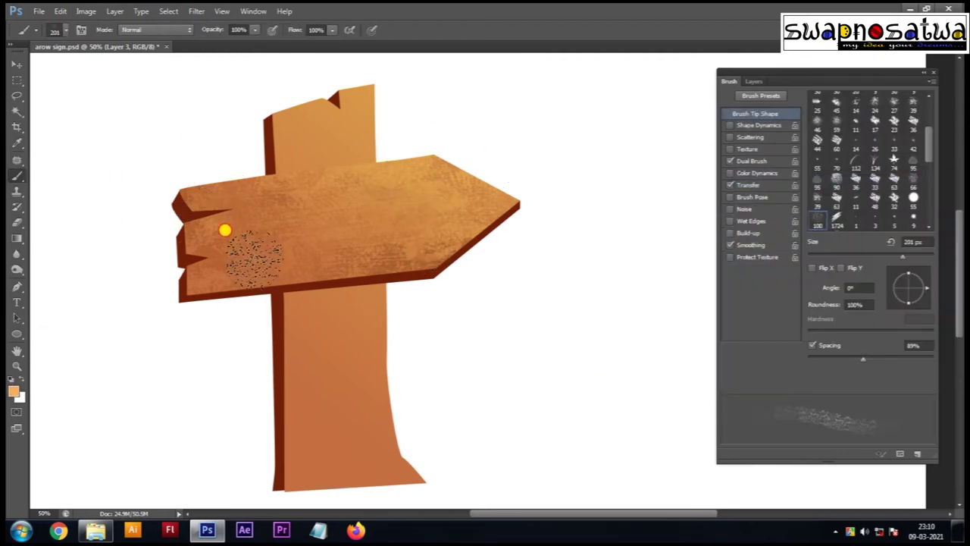
{"action": "left_click_drag", "start_coordinate": [437, 169], "coordinate": [487, 186]}
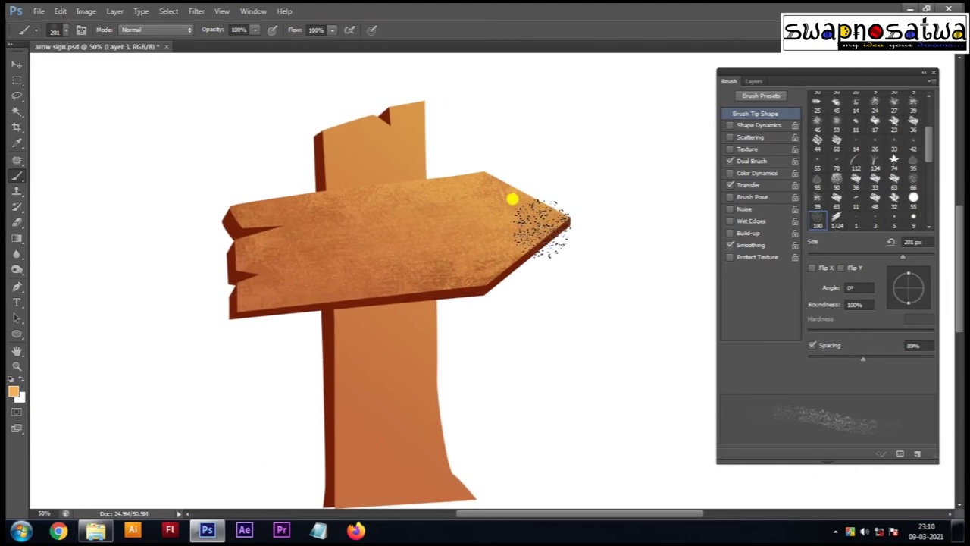
{"action": "left_click_drag", "start_coordinate": [839, 358], "coordinate": [808, 358]}
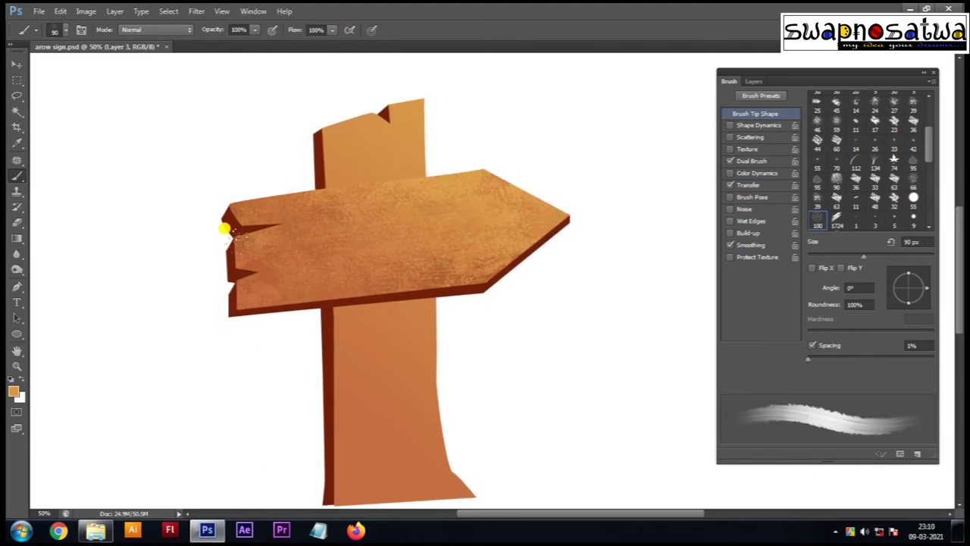
{"action": "key", "text": "ctrl+plus"}
{"action": "scroll", "coordinate": [181, 220], "scroll_direction": "left", "scroll_amount": 3}
{"action": "key", "text": "["}
{"action": "key", "text": "["}
{"action": "key", "text": "["}
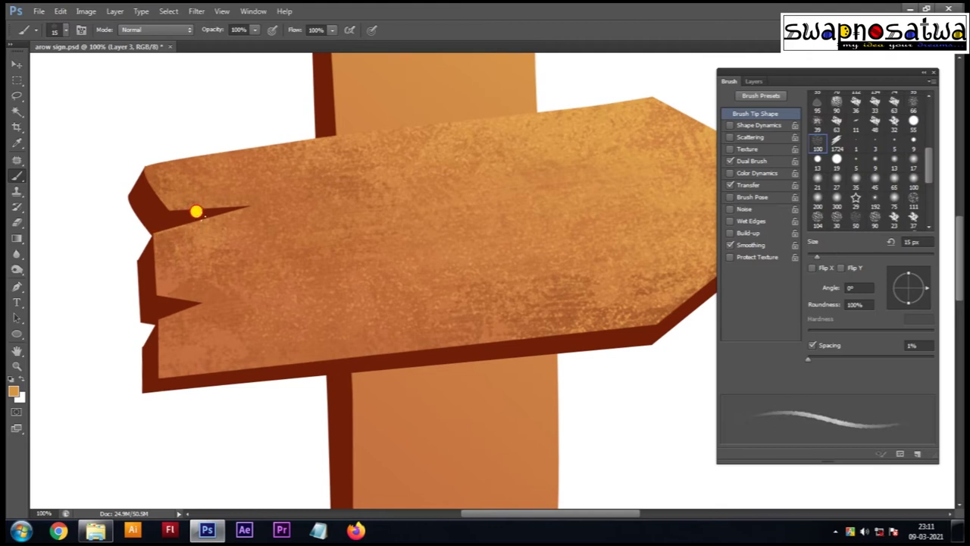
{"action": "scroll", "coordinate": [207, 254], "scroll_direction": "down", "scroll_amount": 1}
{"action": "scroll", "coordinate": [200, 262], "scroll_direction": "down", "scroll_amount": 2}
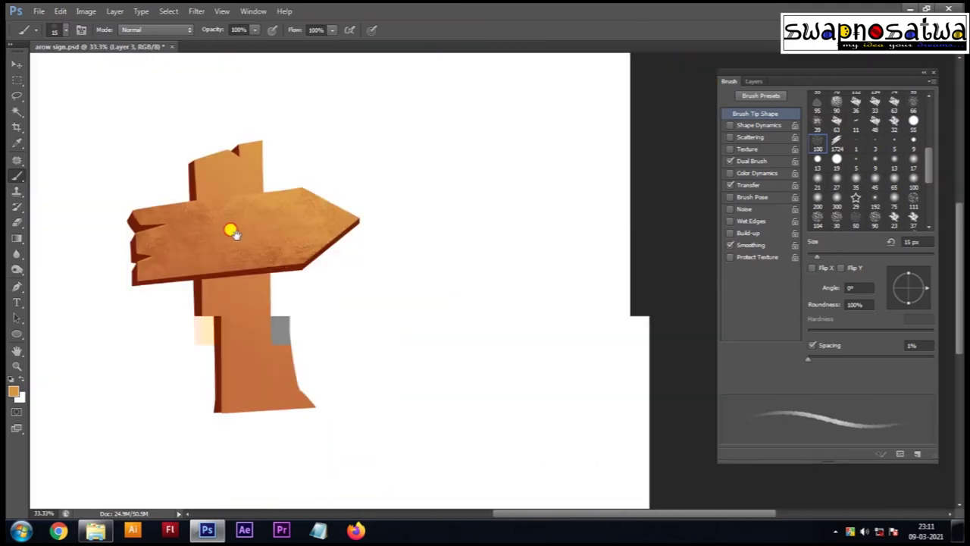
{"action": "scroll", "coordinate": [232, 230], "scroll_direction": "up", "scroll_amount": 1}
{"action": "left_click_drag", "start_coordinate": [209, 215], "coordinate": [329, 225]}
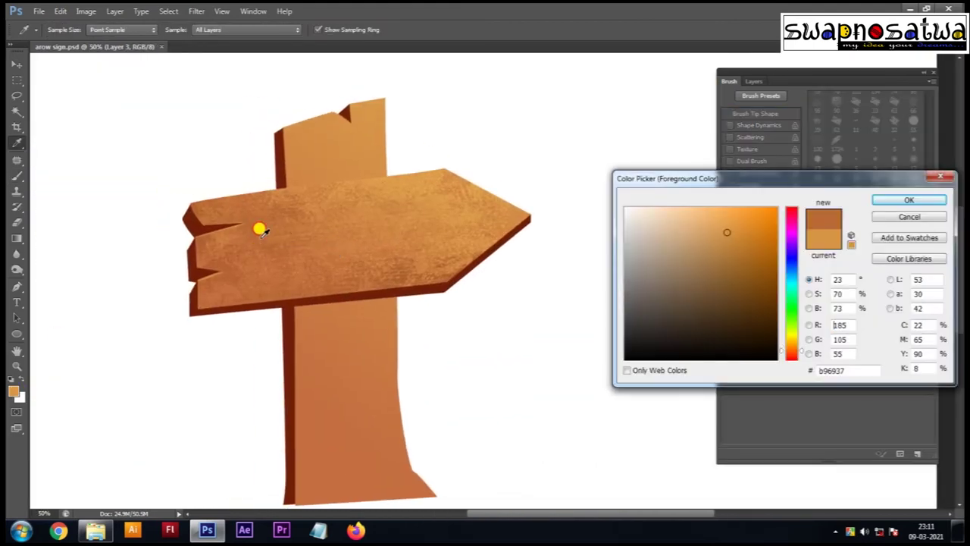
Step: Turn off Transfer, enable Shape Dynamics, make the brush thinner, and select Layer 5
{"action": "left_click", "coordinate": [730, 186]}
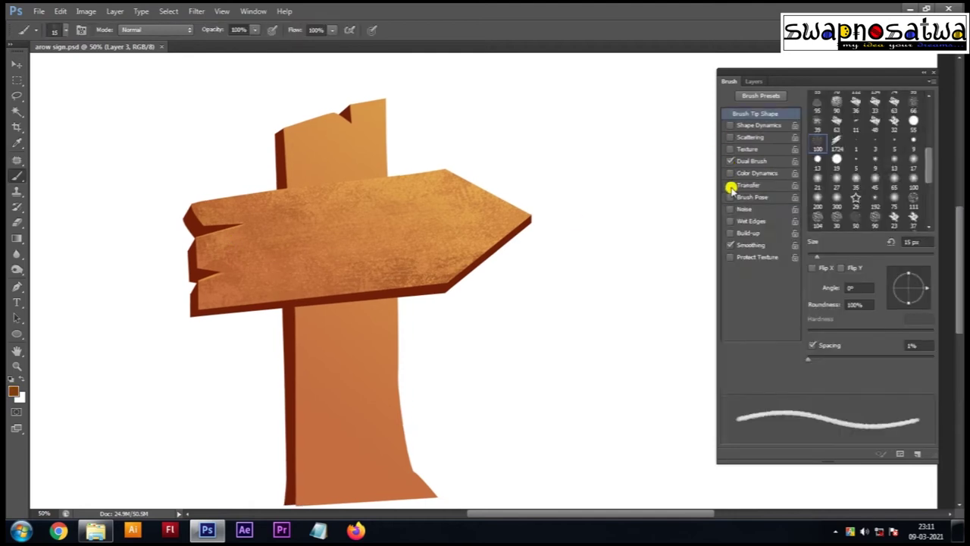
{"action": "left_click", "coordinate": [758, 125]}
{"action": "key", "text": "bracketleft"}
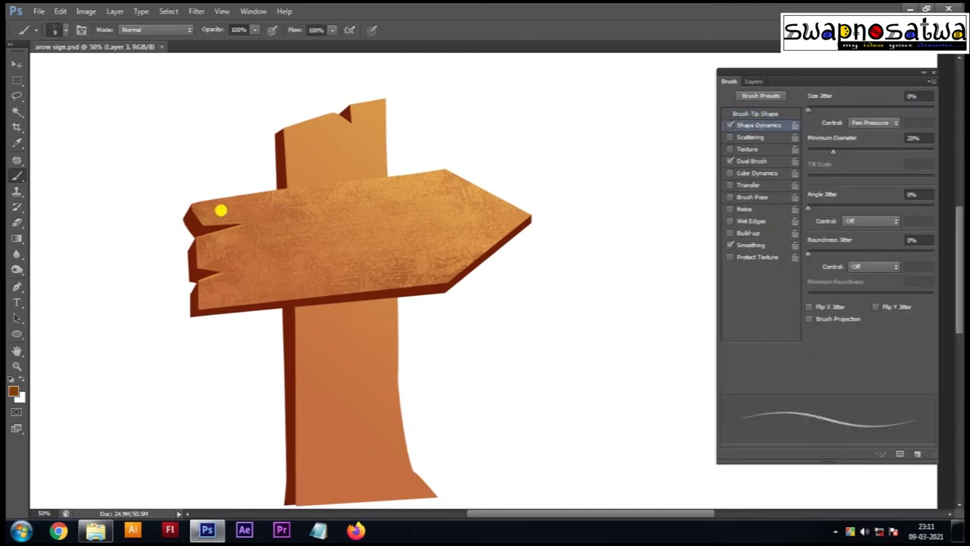
{"action": "left_click", "coordinate": [754, 82]}
{"action": "left_click", "coordinate": [772, 166]}
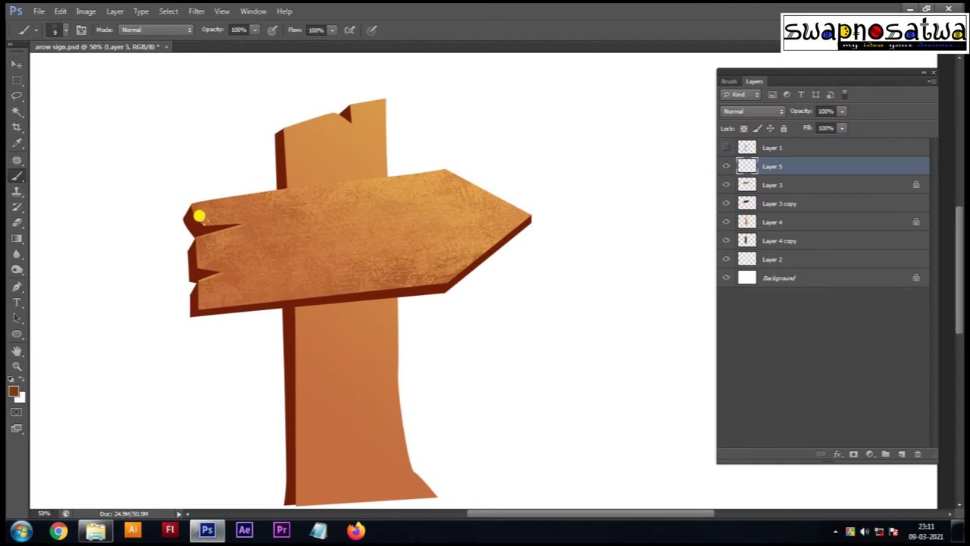
Step: Draw thin wavy brown wood-grain lines across the arrow board on Layer 5
{"action": "left_click_drag", "start_coordinate": [437, 174], "coordinate": [491, 169]}
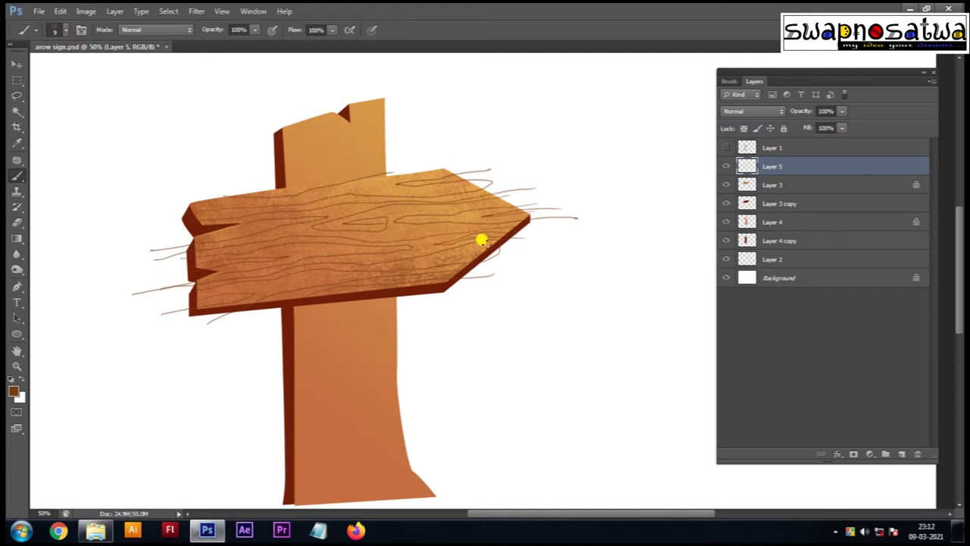
{"action": "key", "text": "ctrl+l"}
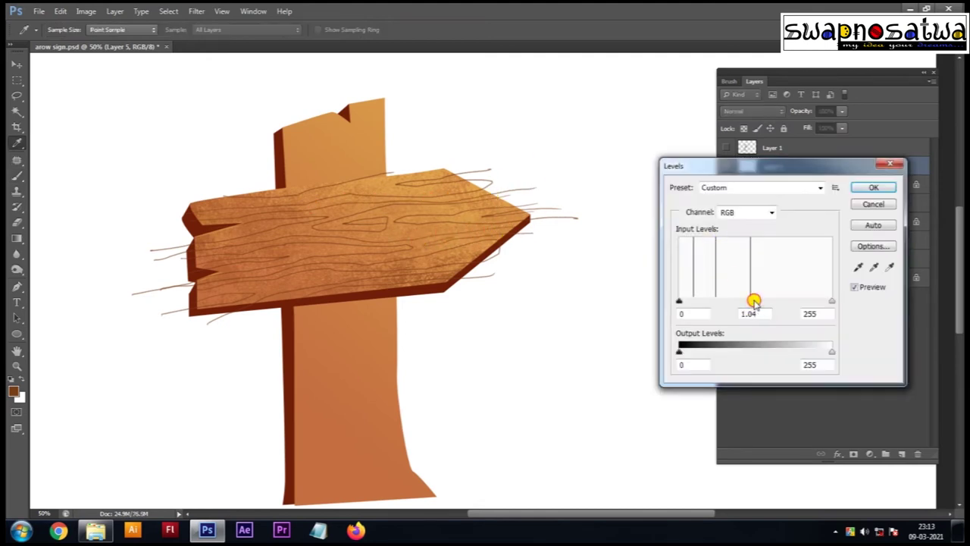
Step: Clip the wood-grain Layer 5 to the board layer beneath it
{"action": "key", "text": "Return"}
{"action": "left_click", "coordinate": [788, 174], "text": "alt"}
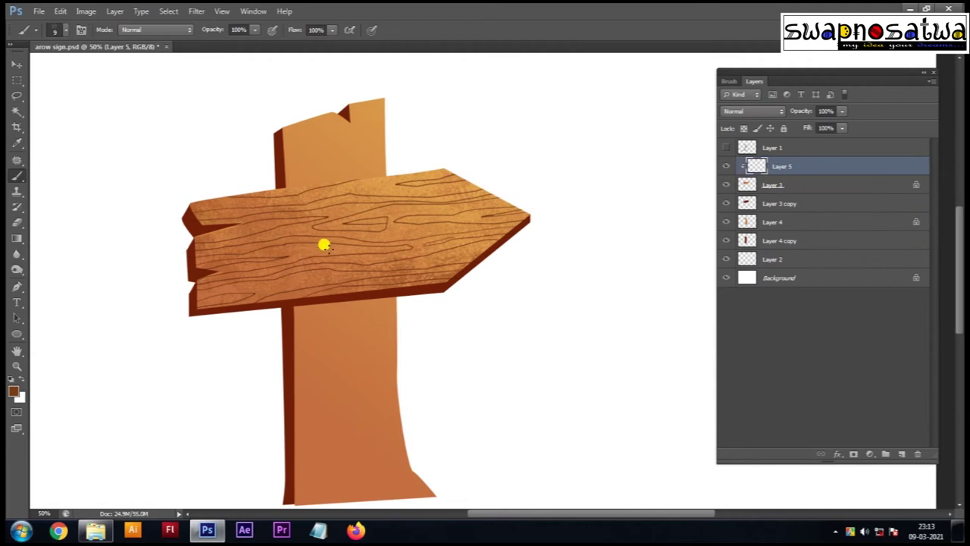
{"action": "key", "text": "ctrl+minus"}
{"action": "key", "text": "ctrl+plus"}
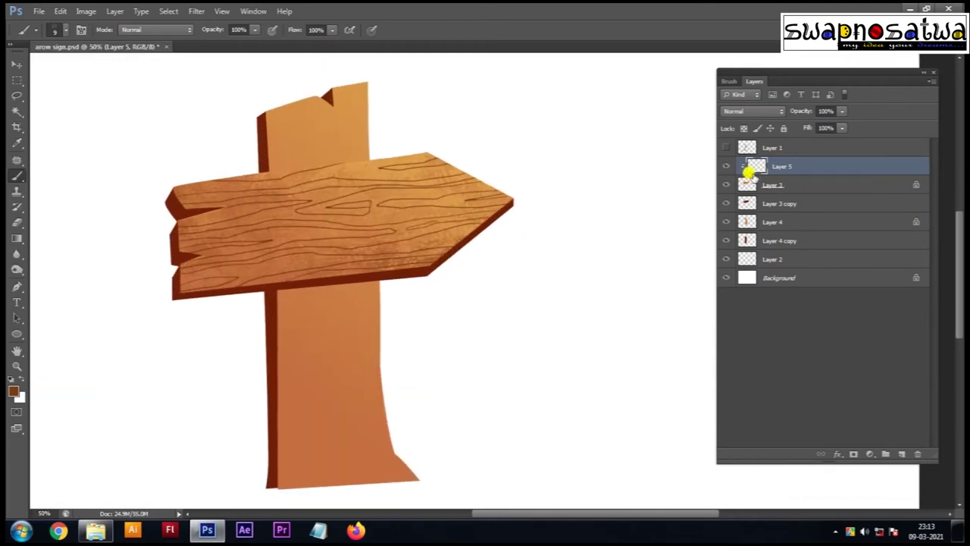
Step: Test a Levels-lightened, clipped copy of the grain layer, then delete it
{"action": "key", "text": "ctrl+j"}
{"action": "key", "text": "ctrl+l"}
{"action": "left_click_drag", "start_coordinate": [755, 301], "coordinate": [721, 301]}
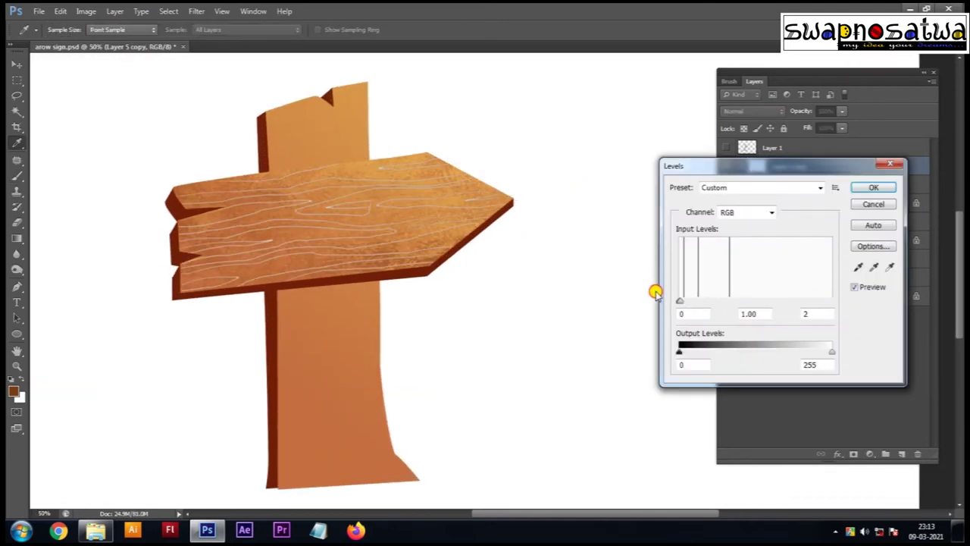
{"action": "key", "text": "Return"}
{"action": "left_click", "coordinate": [766, 175], "text": "alt"}
{"action": "key", "text": "v"}
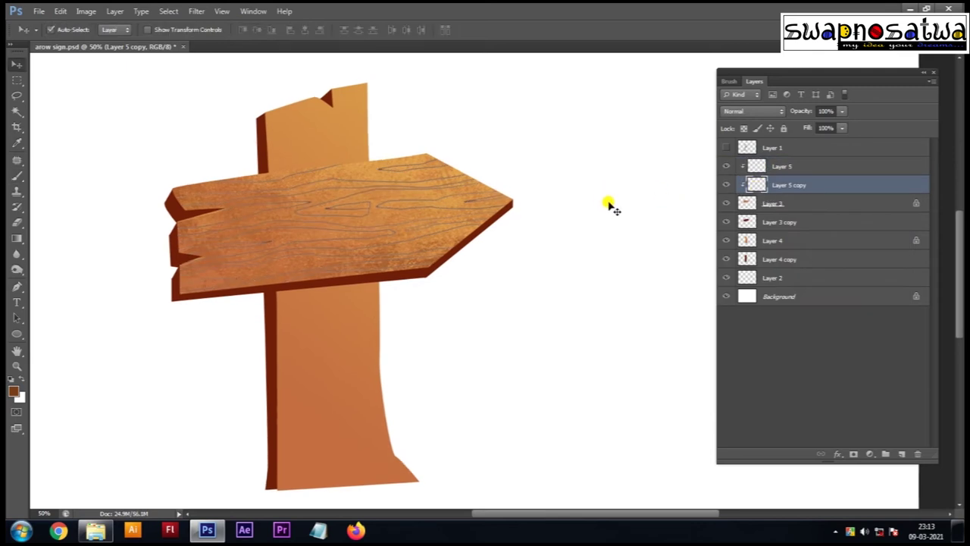
{"action": "left_click", "coordinate": [712, 183]}
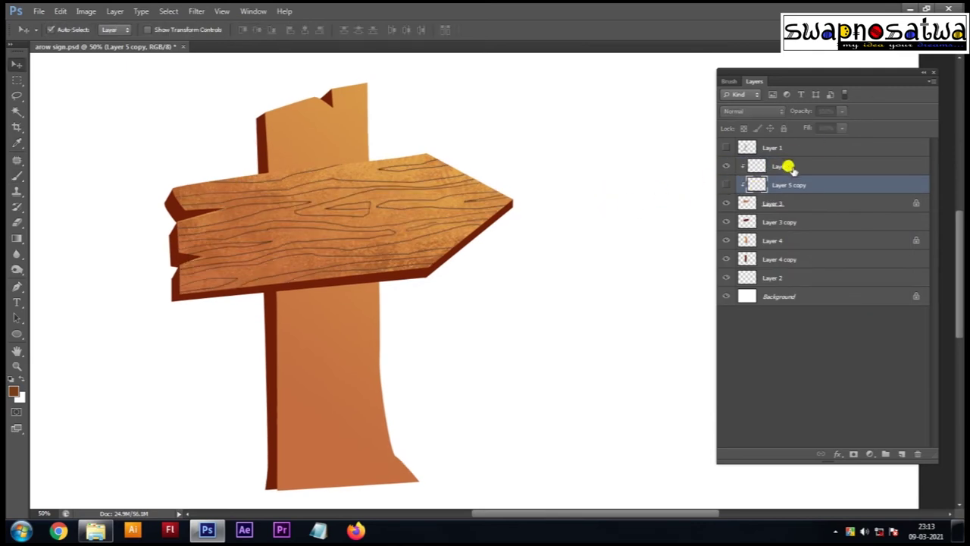
{"action": "key", "text": "Delete"}
Step: Lower Layer 5's grain opacity to 70% and select the board's Layer 3
{"action": "left_click", "coordinate": [725, 166]}
{"action": "left_click", "coordinate": [780, 166]}
{"action": "left_click", "coordinate": [841, 110]}
{"action": "mouse_move", "coordinate": [841, 126]}
{"action": "left_mouse_down"}
{"action": "mouse_move", "coordinate": [830, 126]}
{"action": "mouse_move", "coordinate": [830, 109]}
{"action": "left_mouse_up"}
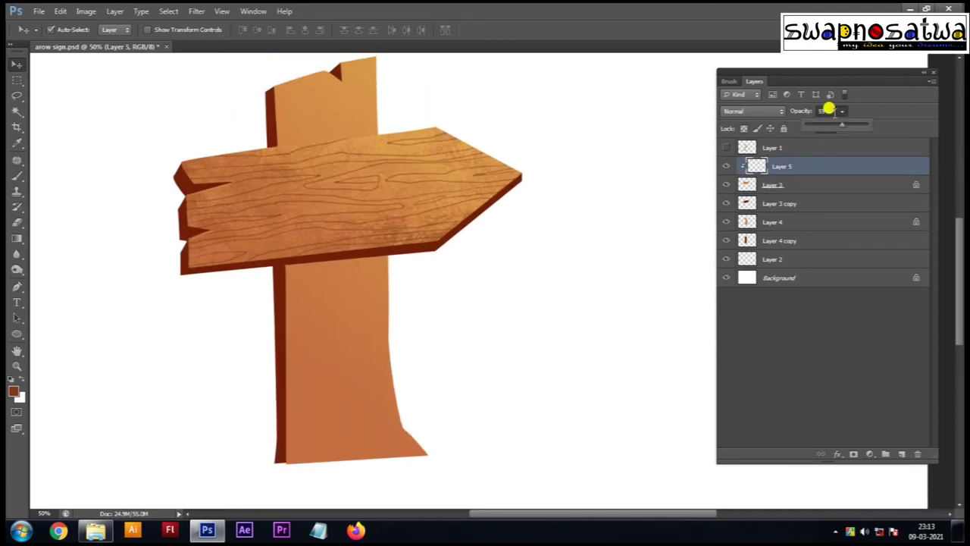
{"action": "scroll", "coordinate": [545, 226], "scroll_direction": "up", "scroll_amount": 2}
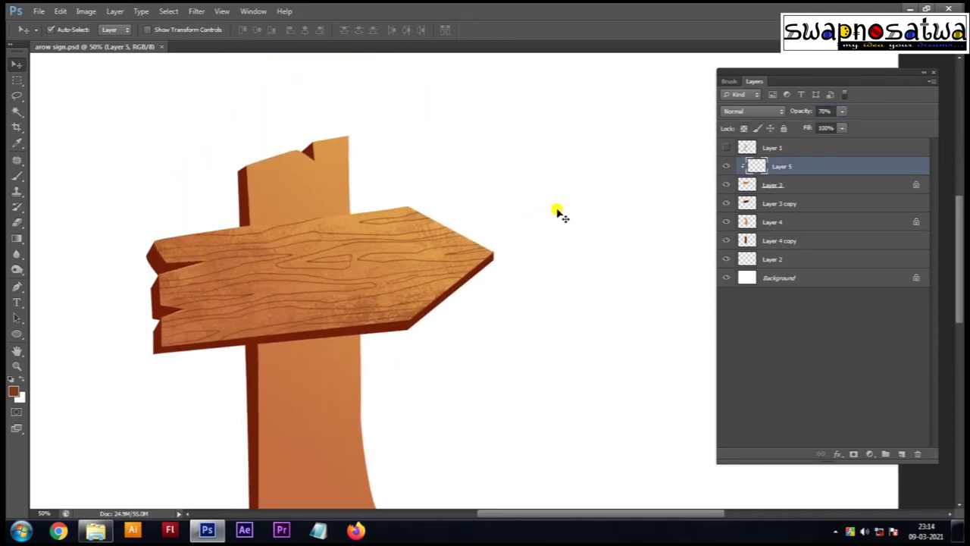
{"action": "scroll", "coordinate": [508, 250], "scroll_direction": "down", "scroll_amount": 1}
{"action": "scroll", "coordinate": [402, 239], "scroll_direction": "up", "scroll_amount": 1}
{"action": "left_click", "coordinate": [246, 200]}
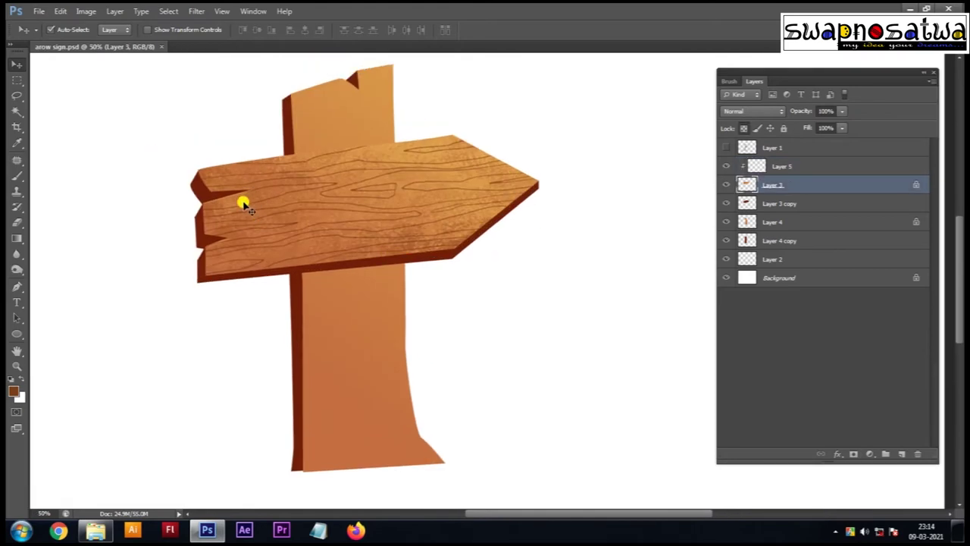
Step: Darken a soft 100 px-feathered Lasso area of the Layer 3 board with Levels
{"action": "key", "text": "l"}
{"action": "mouse_move", "coordinate": [169, 184]}
{"action": "left_mouse_down"}
{"action": "mouse_move", "coordinate": [210, 314]}
{"action": "mouse_move", "coordinate": [174, 182]}
{"action": "left_mouse_up"}
{"action": "key", "text": "ctrl+l"}
{"action": "left_click_drag", "start_coordinate": [826, 352], "coordinate": [835, 353]}
{"action": "left_click_drag", "start_coordinate": [756, 301], "coordinate": [775, 301]}
{"action": "key", "text": "Return"}
{"action": "key", "text": "ctrl+l"}
{"action": "key", "text": "Return"}
{"action": "key", "text": "ctrl+d"}
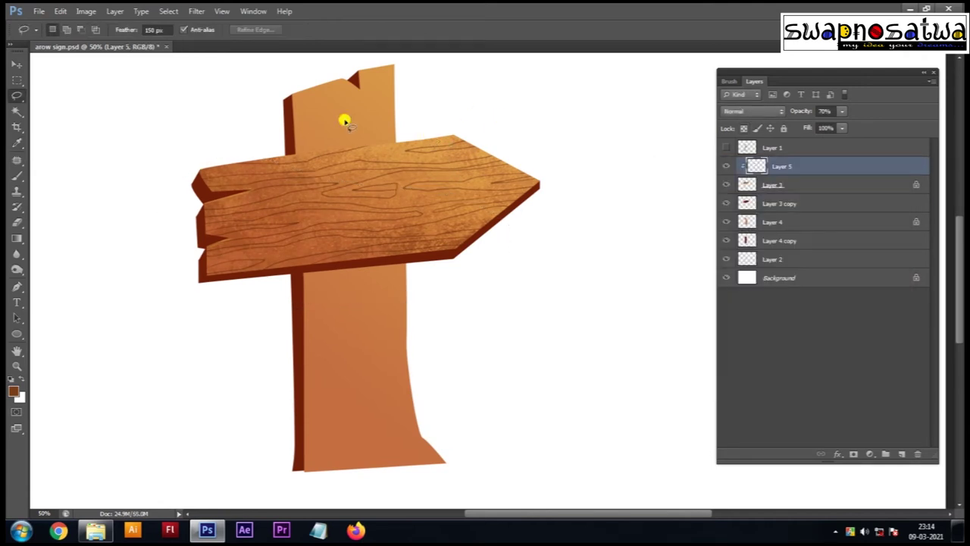
Step: Brighten a loosely selected upper part of the board with Levels on Layer 3, then deselect
{"action": "left_click_drag", "start_coordinate": [394, 91], "coordinate": [341, 95]}
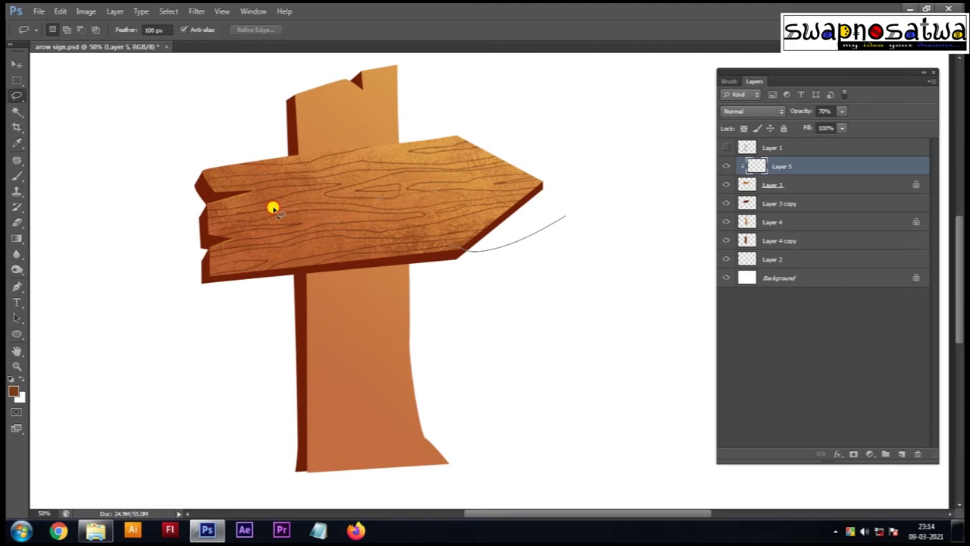
{"action": "key", "text": "i"}
{"action": "key", "text": "ctrl+l"}
{"action": "key", "text": "Escape"}
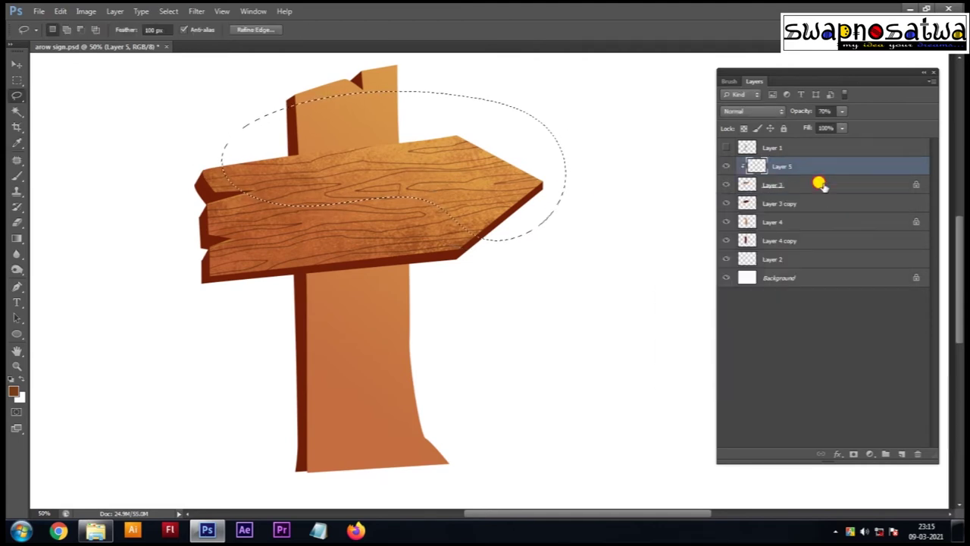
{"action": "left_click", "coordinate": [816, 186]}
{"action": "key", "text": "ctrl+l"}
{"action": "left_click_drag", "start_coordinate": [830, 300], "coordinate": [788, 300]}
{"action": "left_click", "coordinate": [872, 187]}
{"action": "key", "text": "l"}
{"action": "key", "text": "ctrl+d"}
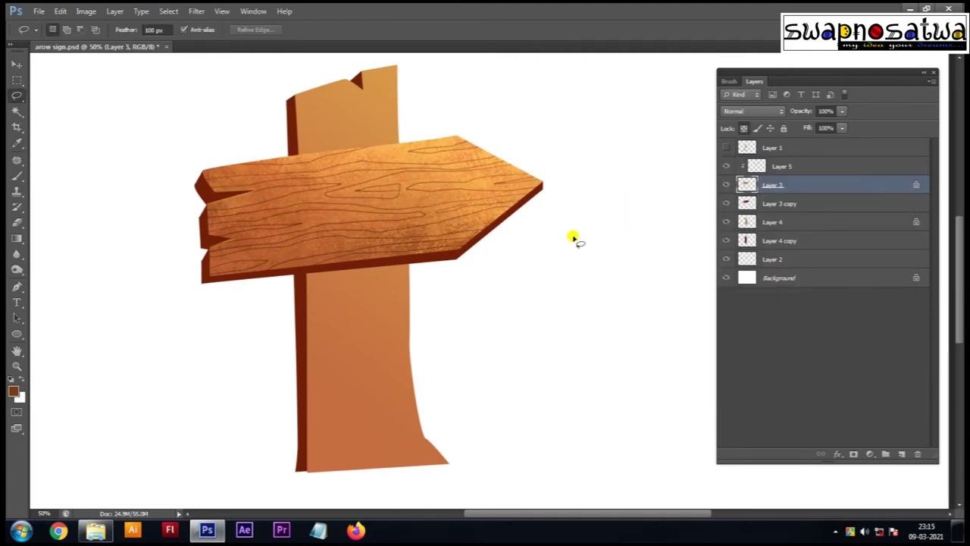
Step: Zoom out and back in to compare the shading, then select Layer 3 copy
{"action": "key", "text": "ctrl+minus"}
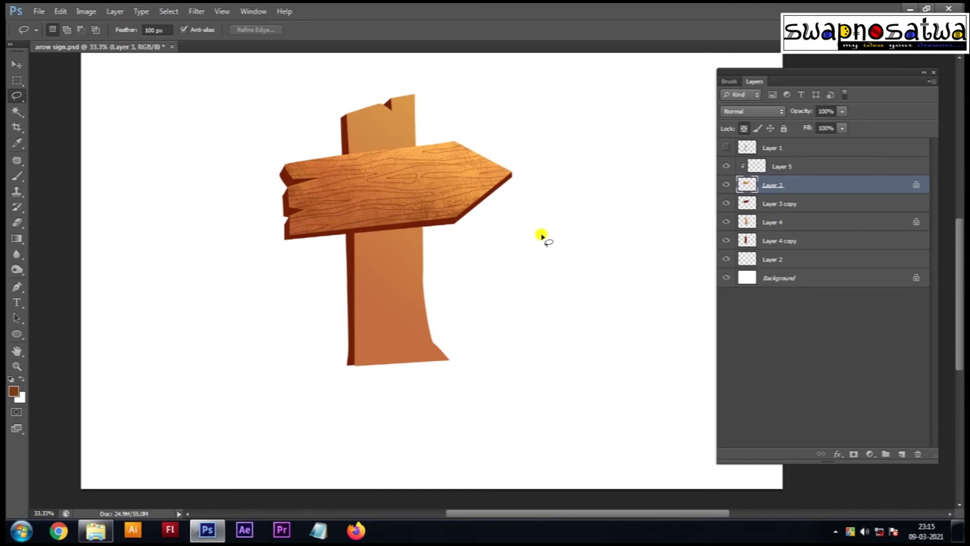
{"action": "key", "text": "ctrl+plus"}
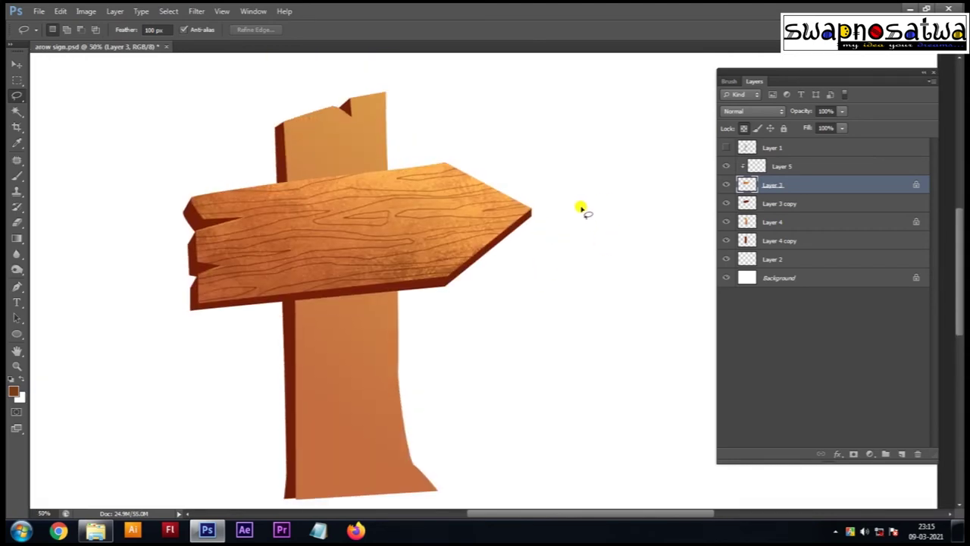
{"action": "key", "text": "ctrl+minus"}
{"action": "key", "text": "ctrl+plus"}
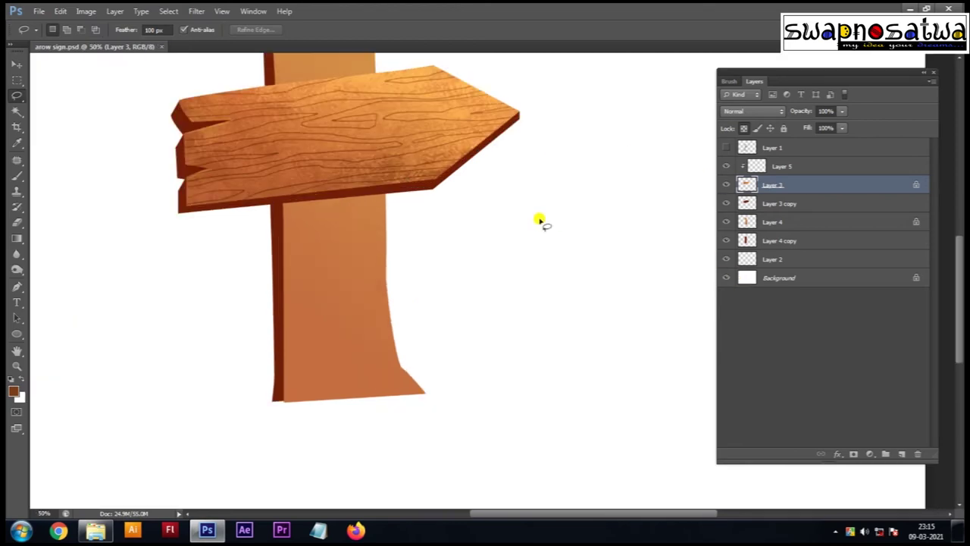
{"action": "key", "text": "v"}
{"action": "left_click", "coordinate": [463, 293]}
Step: Paint a tone along the lower board and set the foreground to dark brown #512307
{"action": "key", "text": "b"}
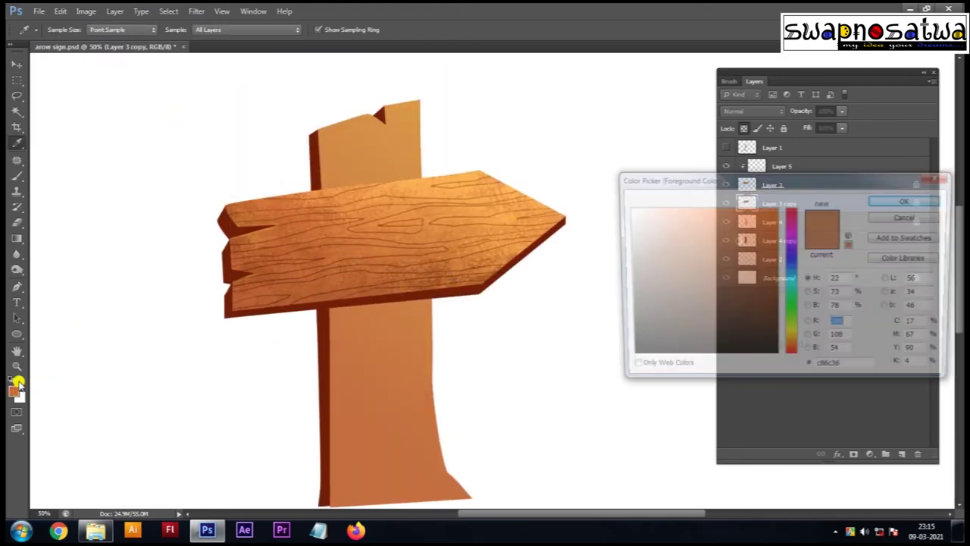
{"action": "key", "text": "Escape"}
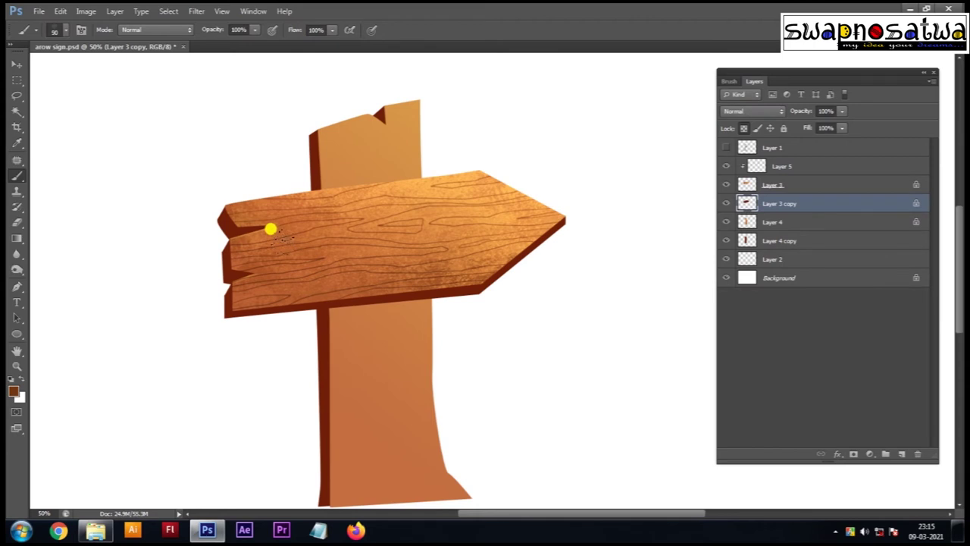
{"action": "left_click_drag", "start_coordinate": [405, 253], "coordinate": [418, 311]}
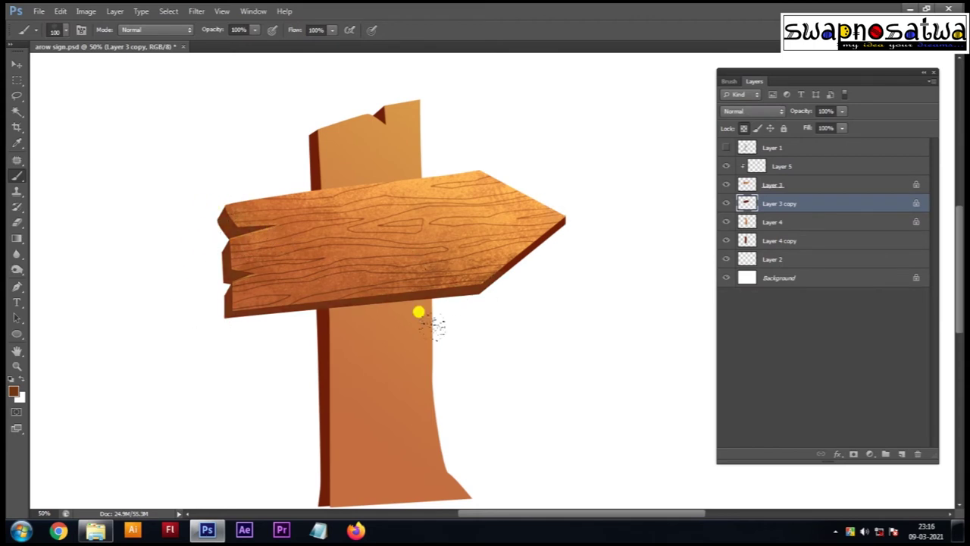
{"action": "left_click", "coordinate": [365, 269], "text": "alt"}
{"action": "key", "text": "Return"}
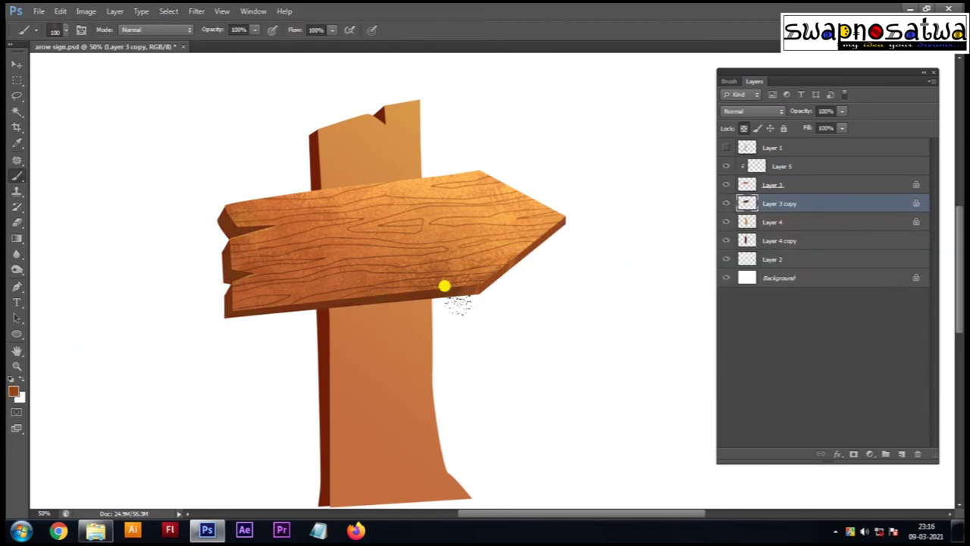
{"action": "left_click", "coordinate": [520, 240], "text": "alt"}
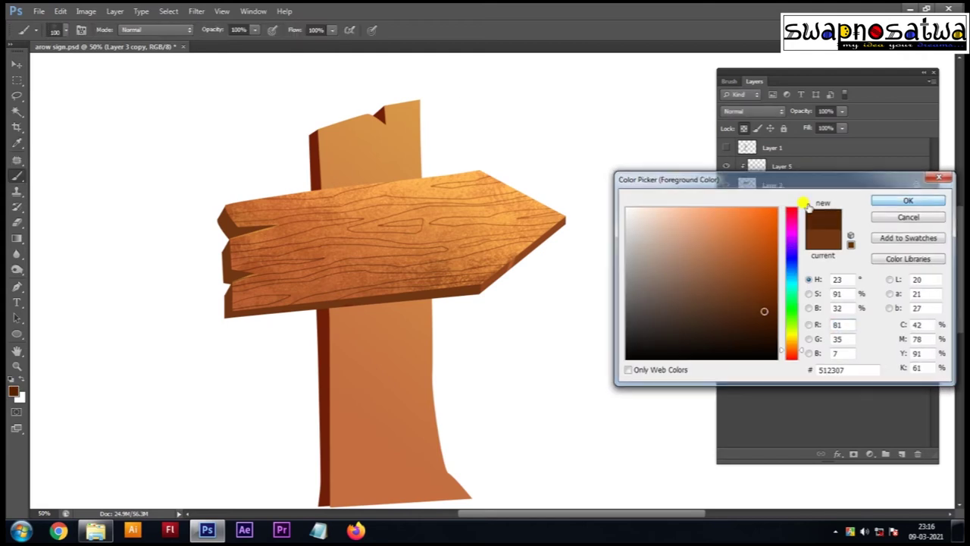
{"action": "key", "text": "Return"}
Step: Zoom in on the board's left end and adjust the textured brush's Transfer settings
{"action": "key", "text": "ctrl+plus"}
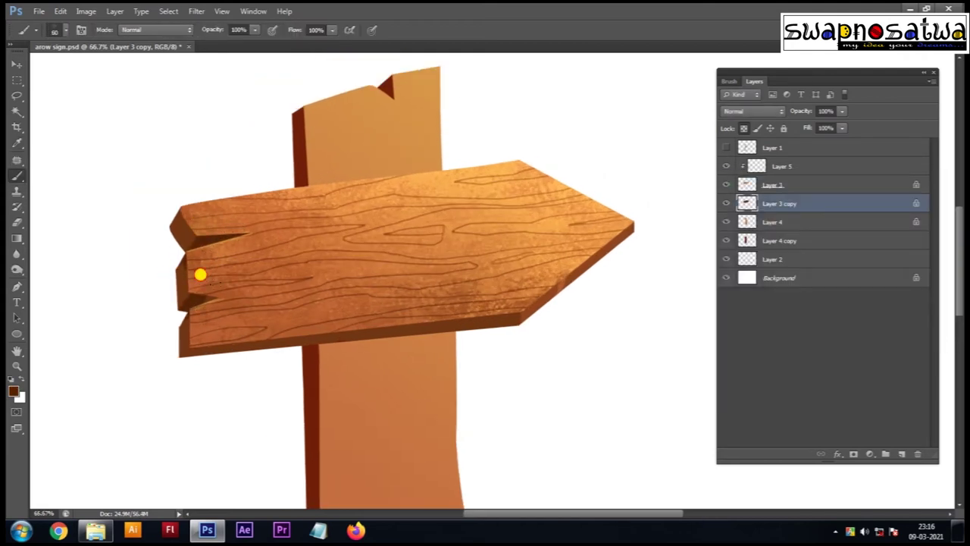
{"action": "key", "text": "ctrl+plus"}
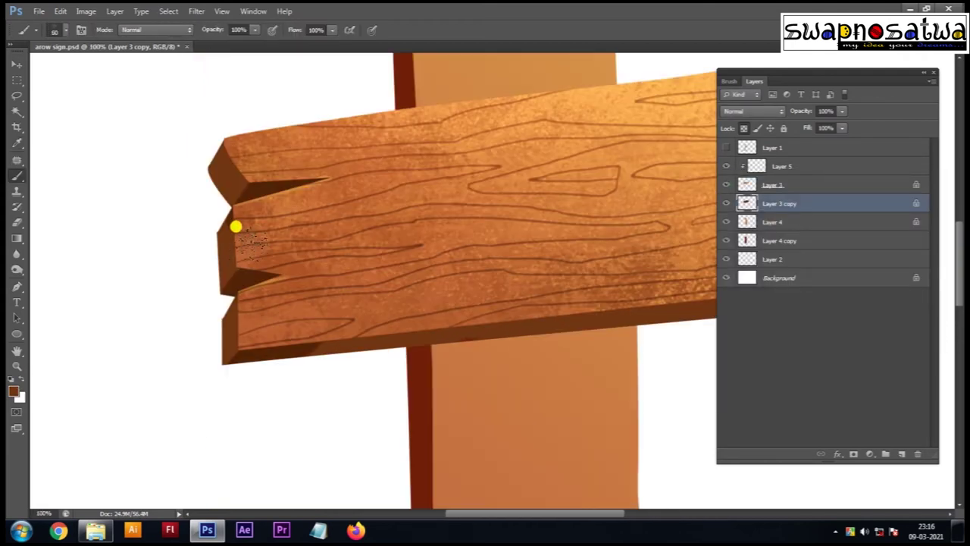
{"action": "scroll", "coordinate": [205, 250], "scroll_direction": "down", "scroll_amount": 1}
{"action": "scroll", "coordinate": [220, 303], "scroll_direction": "right", "scroll_amount": 2}
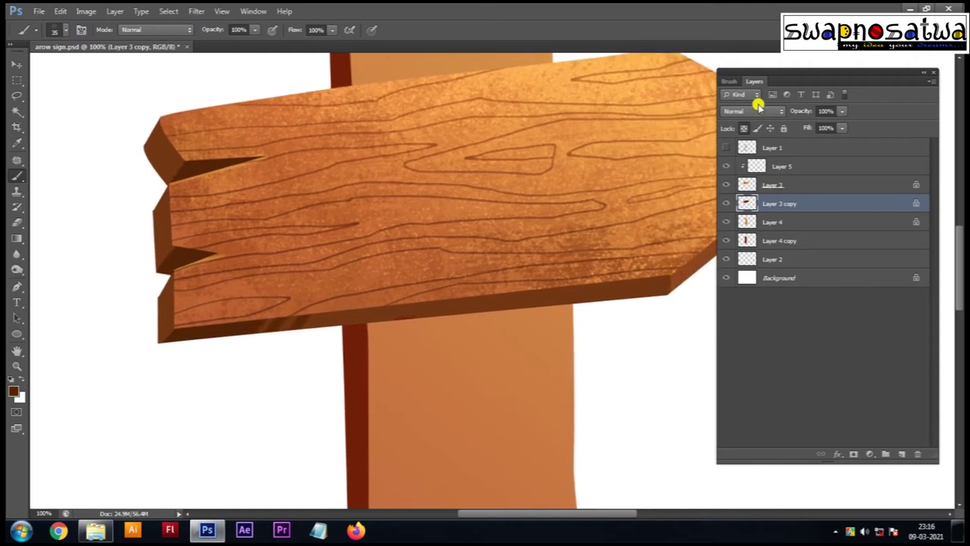
{"action": "left_click", "coordinate": [728, 81]}
{"action": "left_click", "coordinate": [746, 185]}
{"action": "scroll", "coordinate": [210, 351], "scroll_direction": "down", "scroll_amount": 1}
{"action": "scroll", "coordinate": [210, 351], "scroll_direction": "right", "scroll_amount": 2}
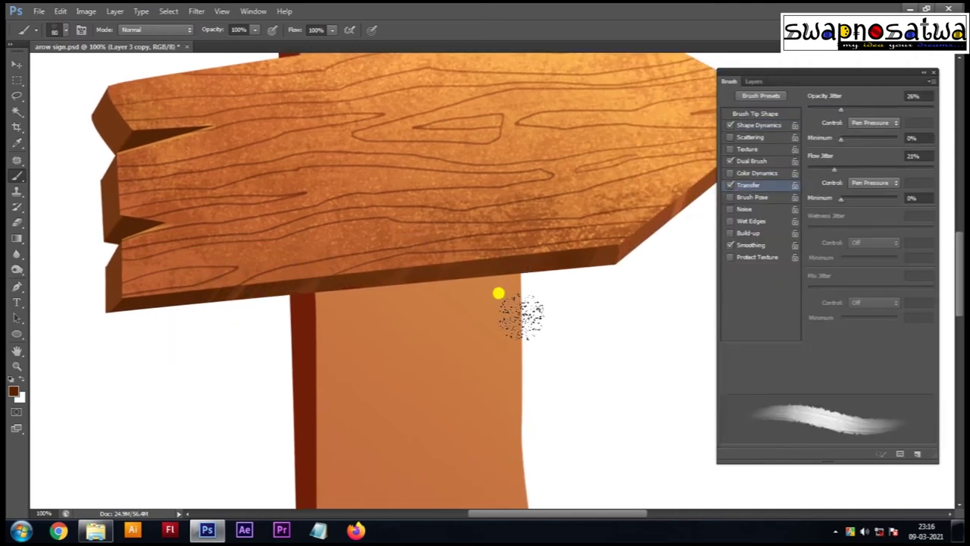
{"action": "scroll", "coordinate": [531, 181], "scroll_direction": "right", "scroll_amount": 3}
Step: Zoom out to check the whole sign, then zoom back in for the Pen tool
{"action": "key", "text": "ctrl+minus"}
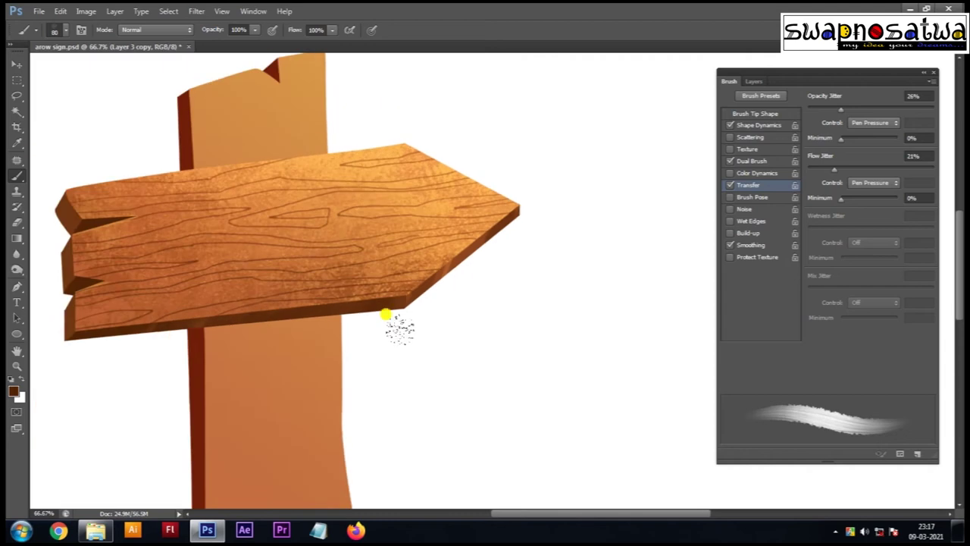
{"action": "scroll", "coordinate": [366, 288], "scroll_direction": "left", "scroll_amount": 3}
{"action": "key", "text": "ctrl+minus"}
{"action": "key", "text": "ctrl+minus"}
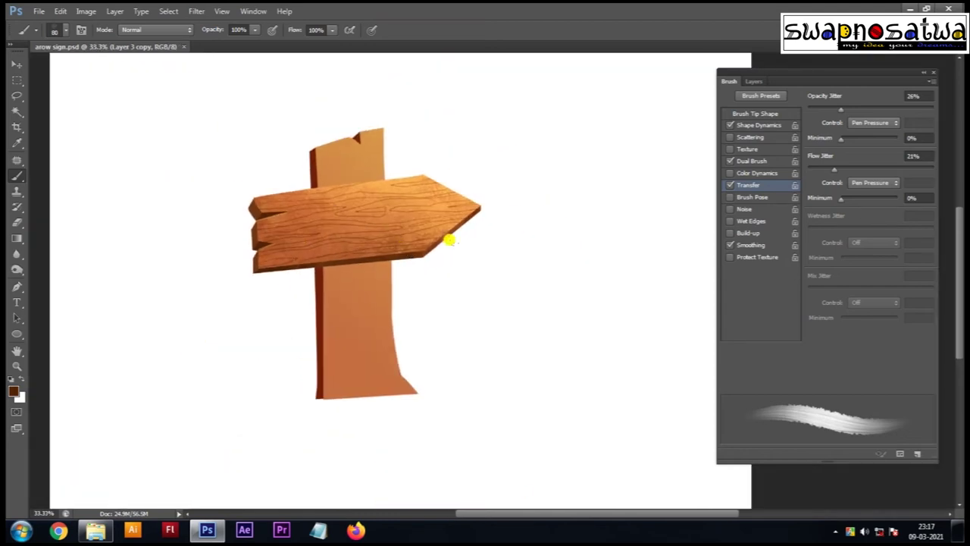
{"action": "key", "text": "ctrl+plus"}
{"action": "key", "text": "ctrl+plus"}
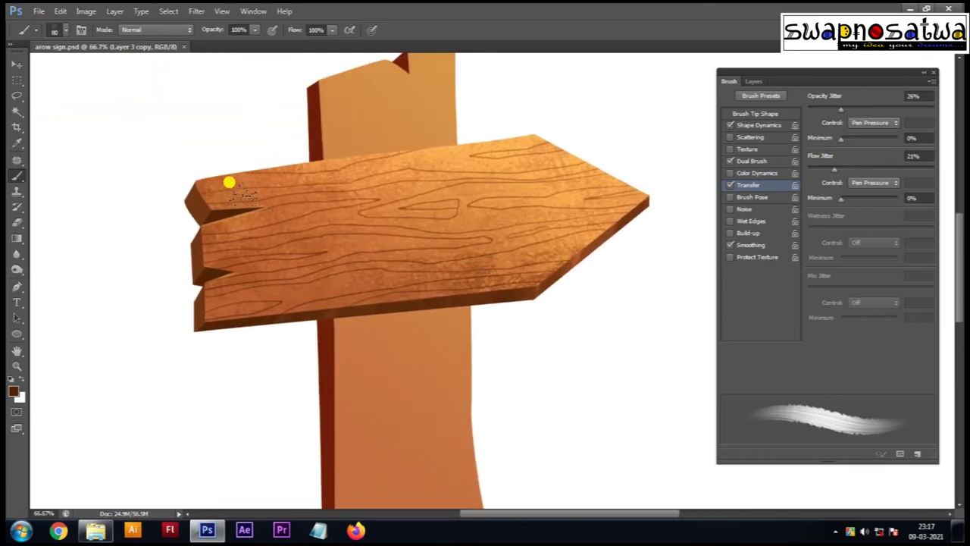
{"action": "key", "text": "p"}
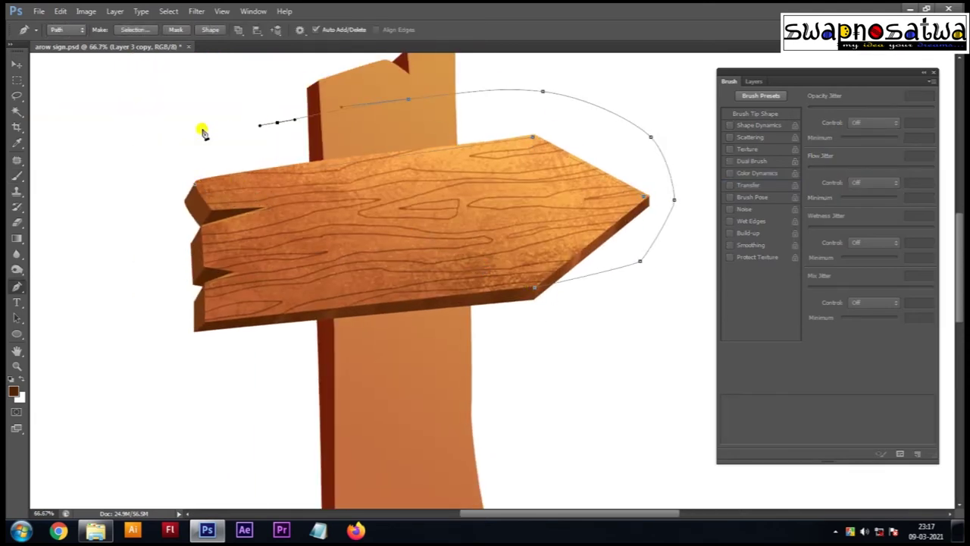
Step: Turn the path into a selection and brighten Layer 3 there with Levels (white 216)
{"action": "key", "text": "ctrl+Return"}
{"action": "key", "text": "i"}
{"action": "key", "text": "alt+bracketleft"}
{"action": "key", "text": "ctrl+l"}
{"action": "mouse_move", "coordinate": [831, 301]}
{"action": "left_mouse_down"}
{"action": "mouse_move", "coordinate": [794, 300]}
{"action": "mouse_move", "coordinate": [810, 303]}
{"action": "left_mouse_up"}
{"action": "left_click", "coordinate": [873, 187]}
{"action": "key", "text": "v"}
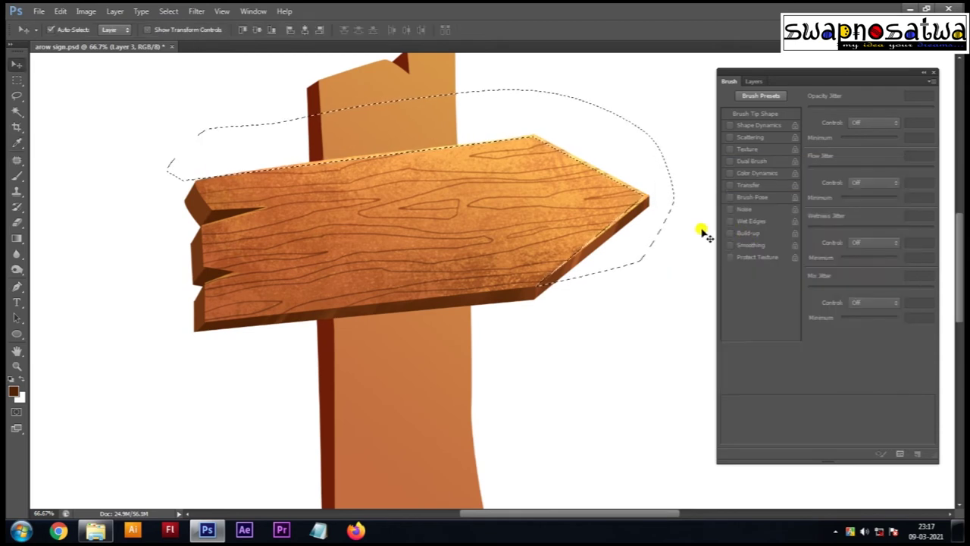
Step: Sample the board colour and set a lighter highlight foreground colour
{"action": "key", "text": "ctrl+d"}
{"action": "left_click_drag", "start_coordinate": [697, 223], "coordinate": [599, 231]}
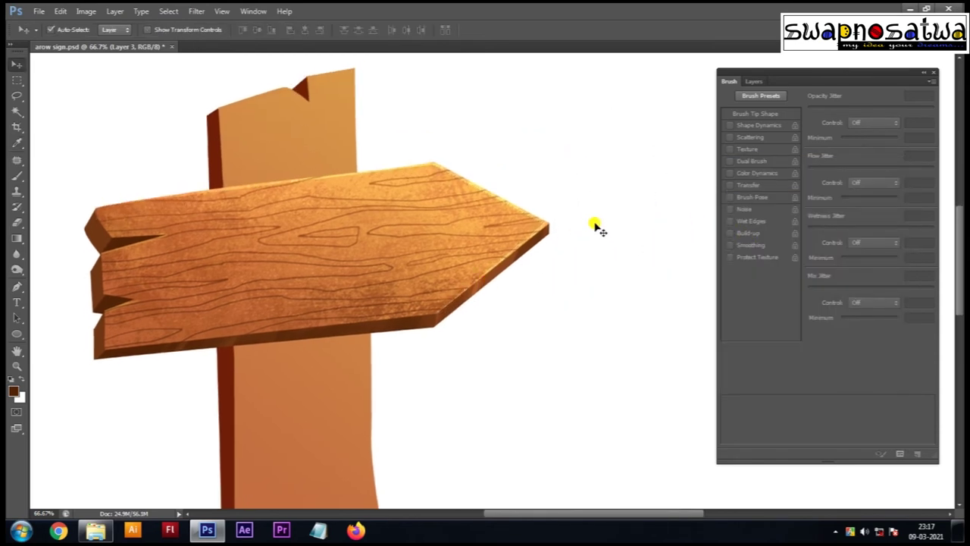
{"action": "key", "text": "ctrl+j"}
{"action": "key", "text": "ctrl+shift+d"}
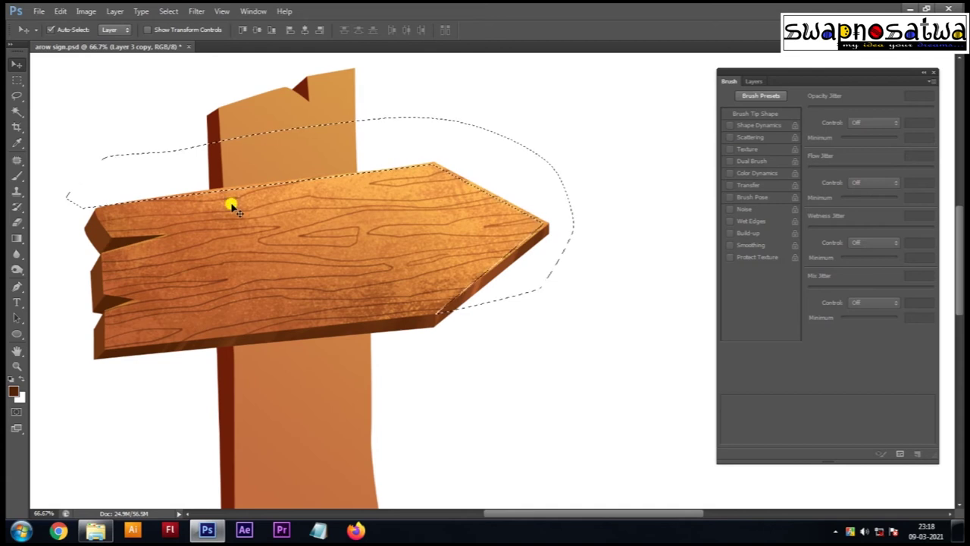
{"action": "key", "text": "i"}
{"action": "left_click", "coordinate": [340, 173]}
{"action": "left_click", "coordinate": [13, 391]}
{"action": "left_click_drag", "start_coordinate": [650, 209], "coordinate": [666, 209]}
{"action": "key", "text": "Return"}
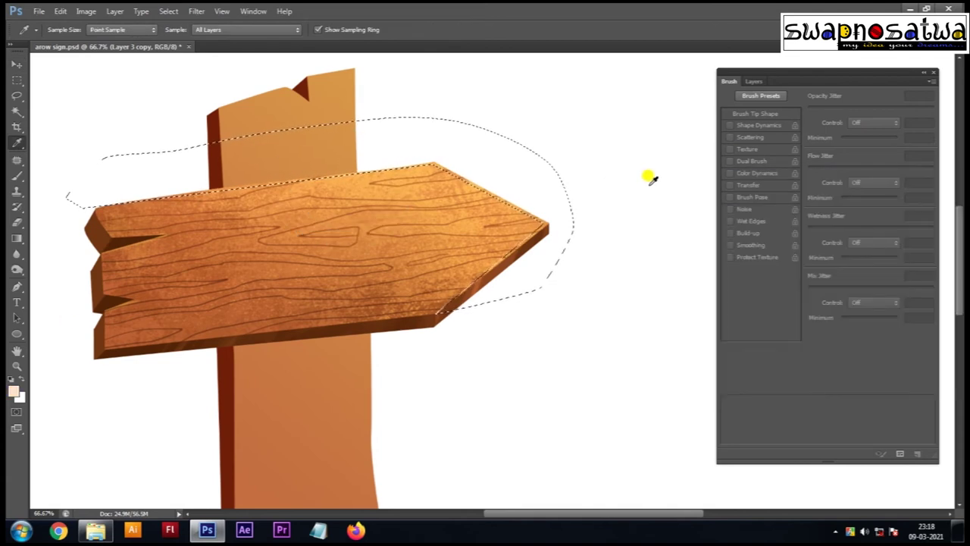
Step: Fill a new highlight layer with the light colour and clip it to the board
{"action": "key", "text": "v"}
{"action": "left_click", "coordinate": [455, 235]}
{"action": "key", "text": "ctrl+d"}
{"action": "left_click", "coordinate": [751, 82]}
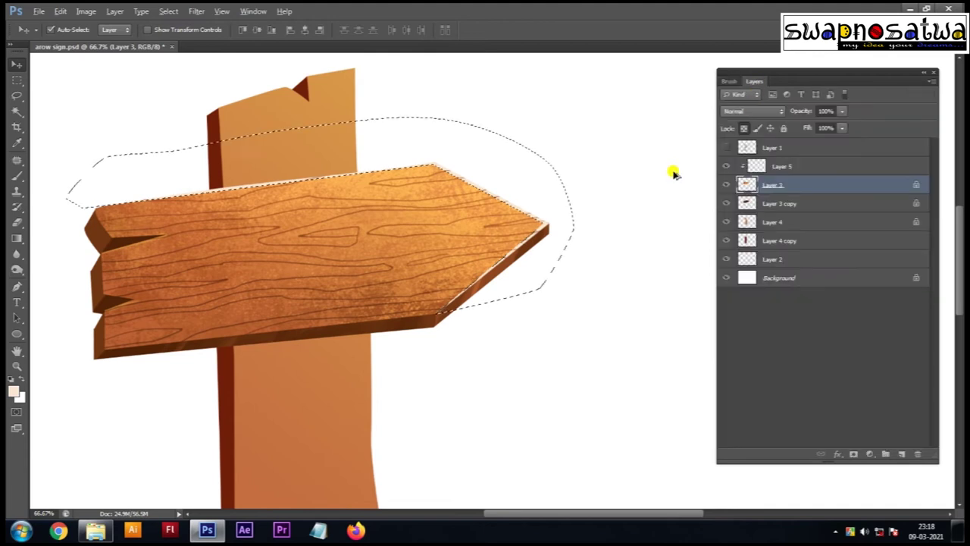
{"action": "key", "text": "ctrl+shift+alt+n"}
{"action": "key", "text": "alt+BackSpace"}
{"action": "key", "text": "ctrl+d"}
{"action": "left_click", "coordinate": [790, 168]}
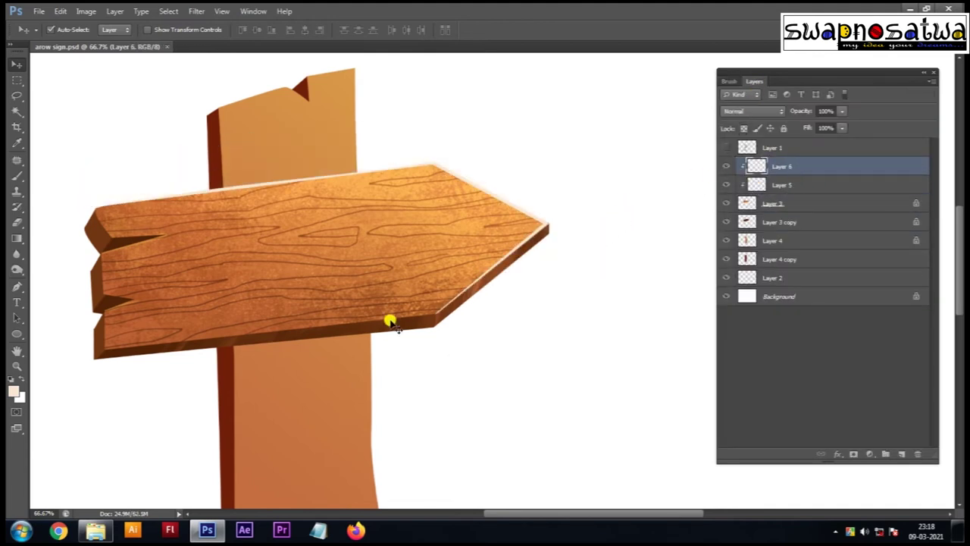
Step: Stroke the board selection with a 2 px pale orange outline on a new layer
{"action": "left_click", "coordinate": [746, 203], "text": "ctrl"}
{"action": "key", "text": "ctrl+shift+alt+n"}
{"action": "left_click_drag", "start_coordinate": [781, 204], "coordinate": [780, 159]}
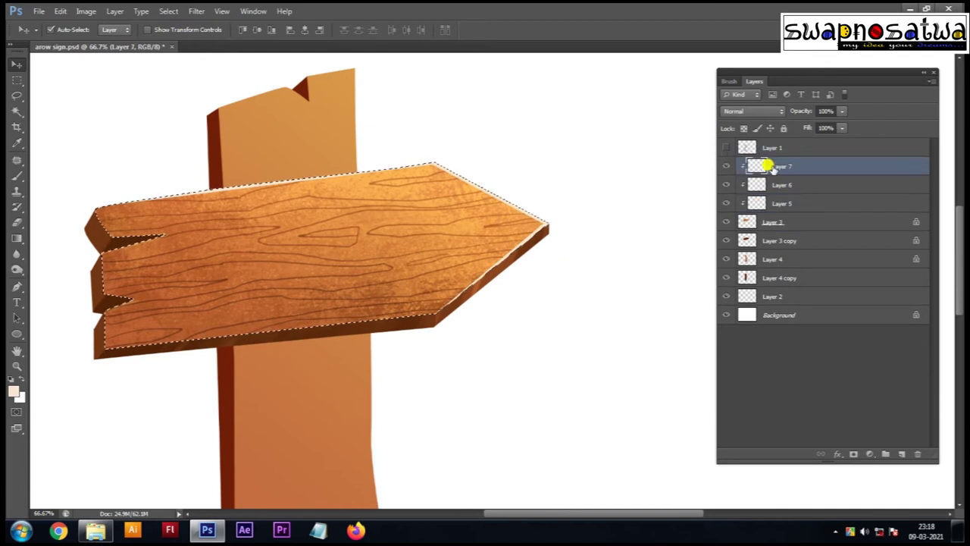
{"action": "right_click", "coordinate": [366, 283]}
{"action": "left_click", "coordinate": [394, 227]}
{"action": "left_click", "coordinate": [697, 170]}
{"action": "left_click", "coordinate": [703, 206]}
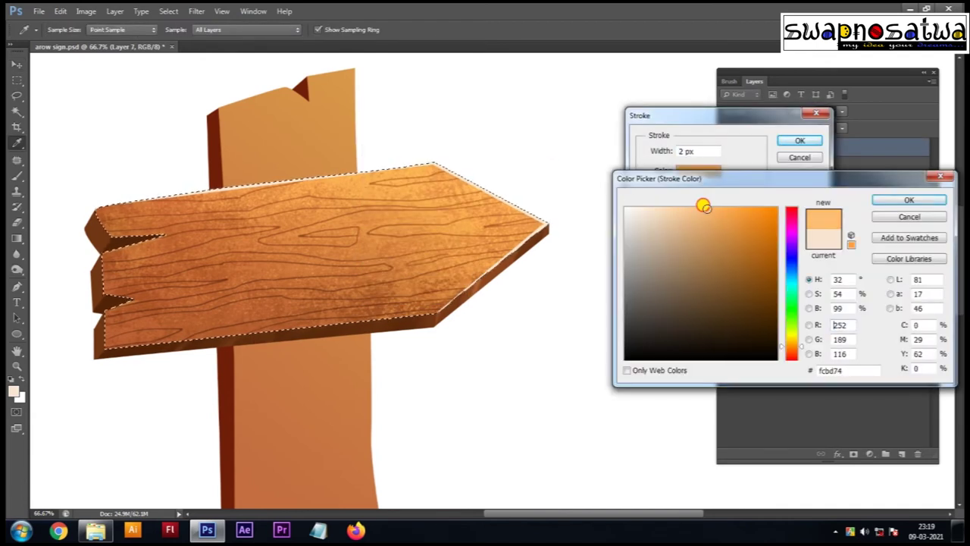
{"action": "left_click", "coordinate": [908, 199]}
{"action": "left_click", "coordinate": [799, 140]}
Step: Deselect and lower the outline layer's opacity to 58%
{"action": "key", "text": "l"}
{"action": "key", "text": "ctrl+d"}
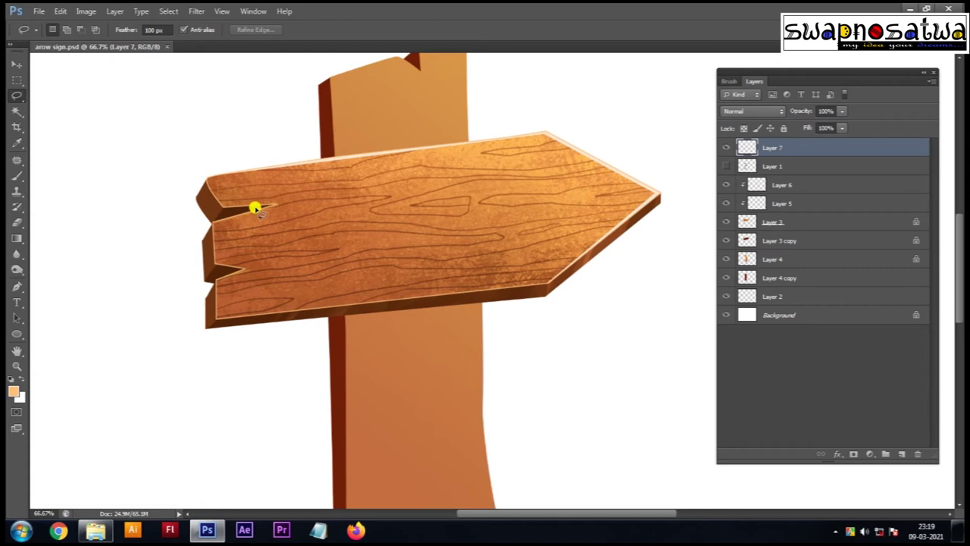
{"action": "scroll", "coordinate": [320, 244], "scroll_direction": "right", "scroll_amount": 3}
{"action": "left_click_drag", "start_coordinate": [839, 125], "coordinate": [816, 126]}
{"action": "scroll", "coordinate": [486, 234], "scroll_direction": "left", "scroll_amount": 2}
{"action": "scroll", "coordinate": [486, 234], "scroll_direction": "down", "scroll_amount": 1}
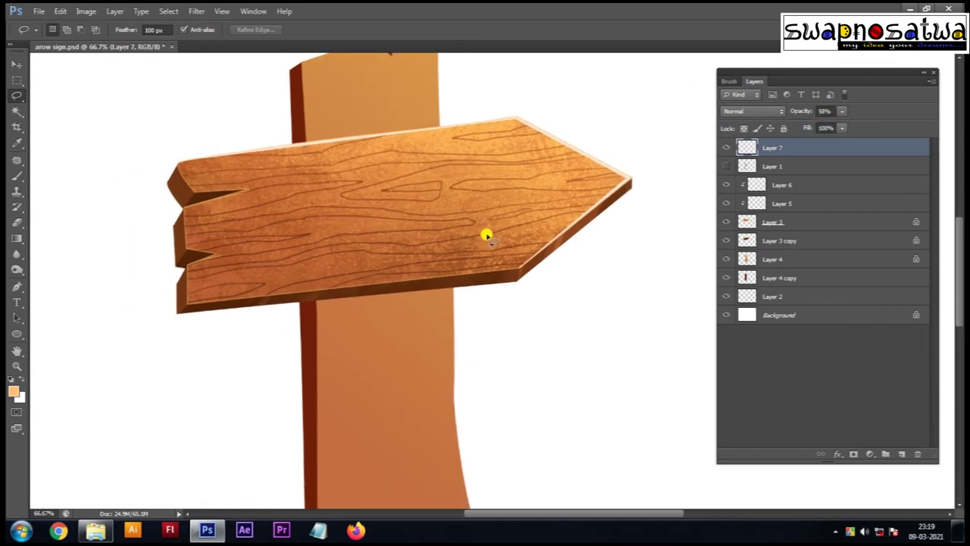
Step: Add a dark brown speckle to the board's left end, then a dark grey-filled layer
{"action": "key", "text": "ctrl+minus"}
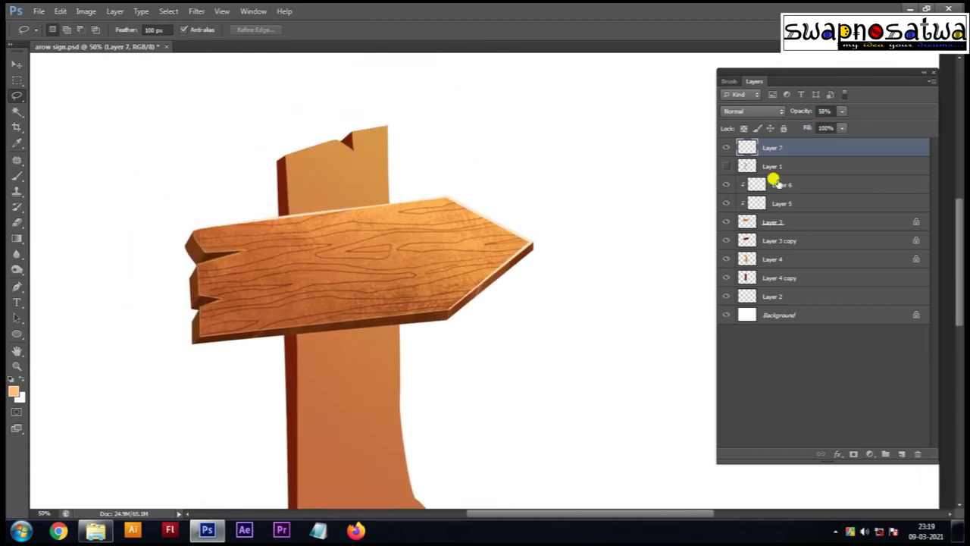
{"action": "left_click", "coordinate": [771, 186]}
{"action": "key", "text": "e"}
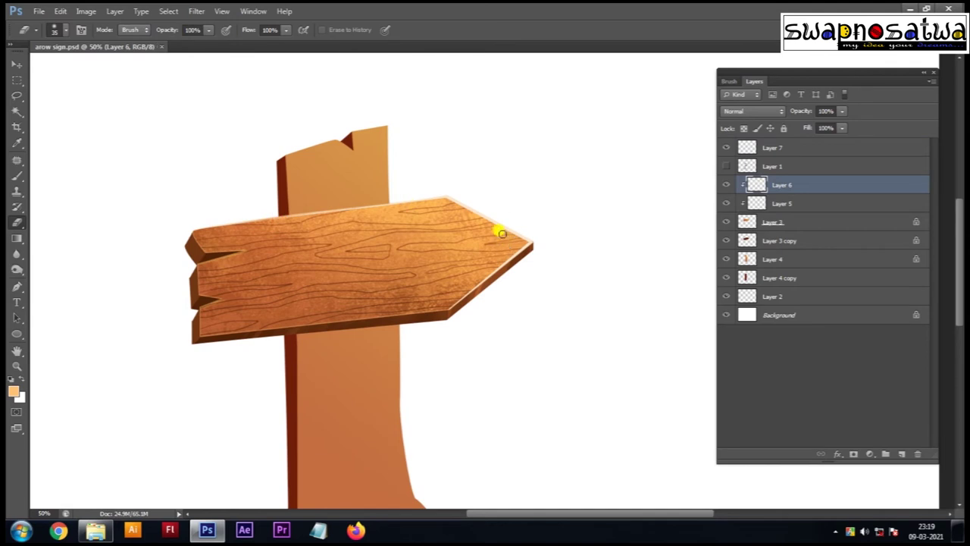
{"action": "key", "text": "ctrl+plus"}
{"action": "key", "text": "ctrl+plus"}
{"action": "key", "text": "ctrl+plus"}
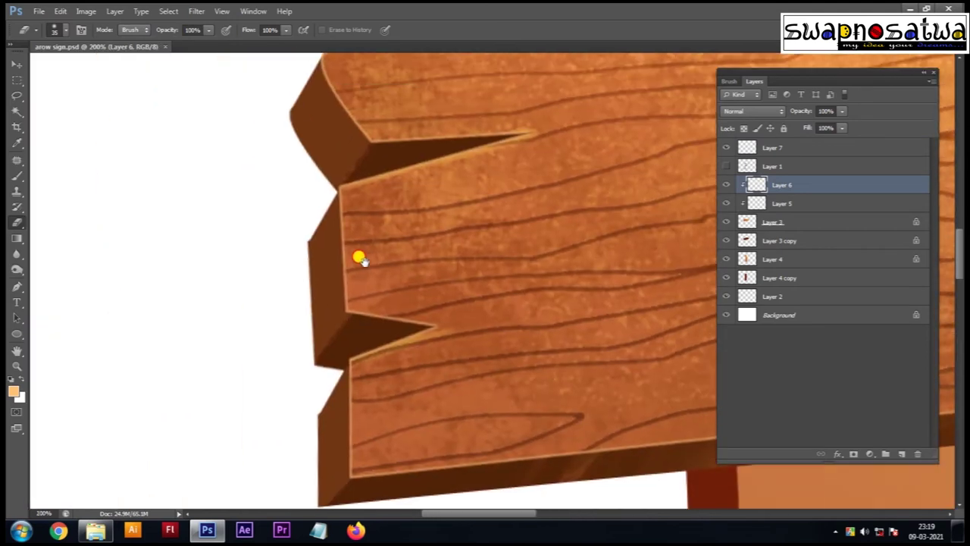
{"action": "key", "text": "b"}
{"action": "left_click", "coordinate": [413, 220]}
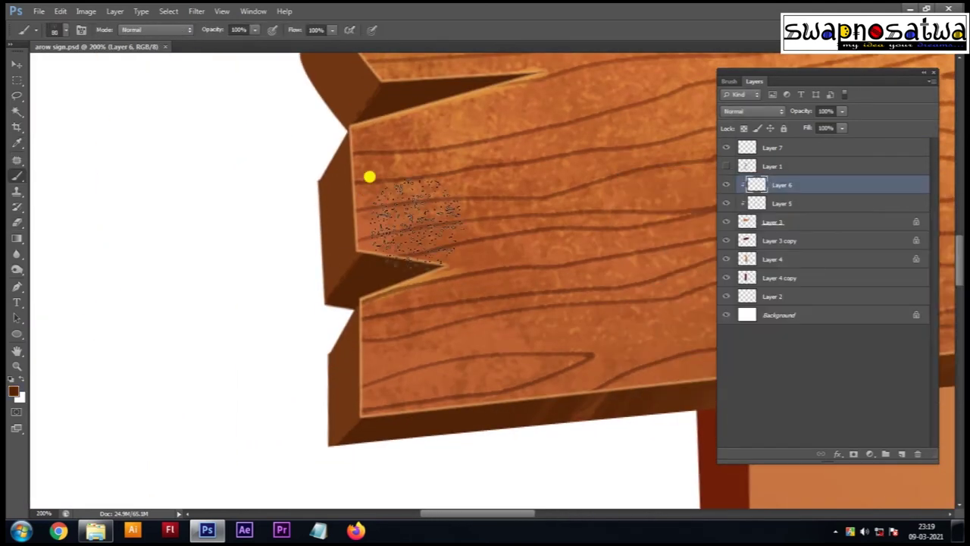
{"action": "left_click", "coordinate": [331, 250], "text": "ctrl"}
{"action": "key", "text": "ctrl+minus"}
{"action": "key", "text": "ctrl+minus"}
{"action": "key", "text": "ctrl+minus"}
{"action": "key", "text": "ctrl+minus"}
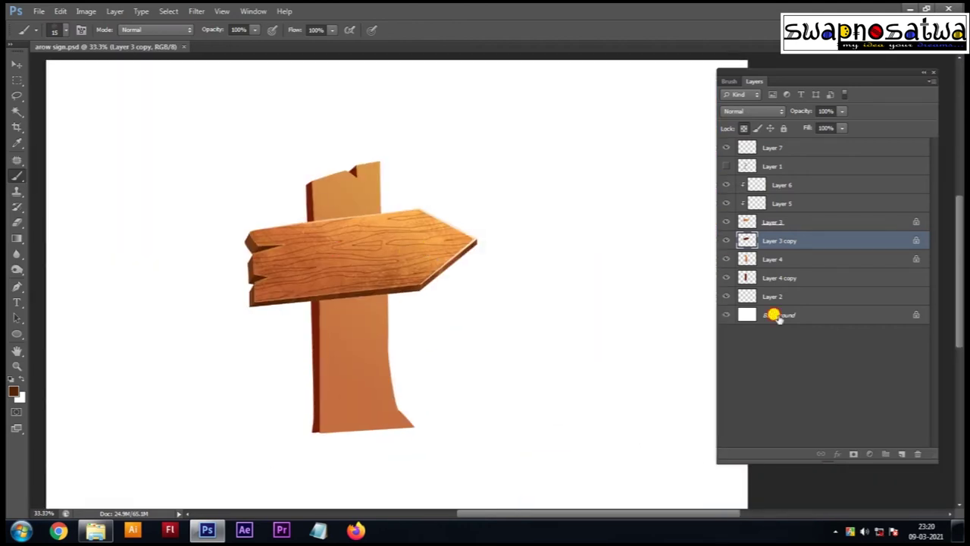
{"action": "left_click", "coordinate": [909, 200]}
{"action": "key", "text": "alt+BackSpace"}
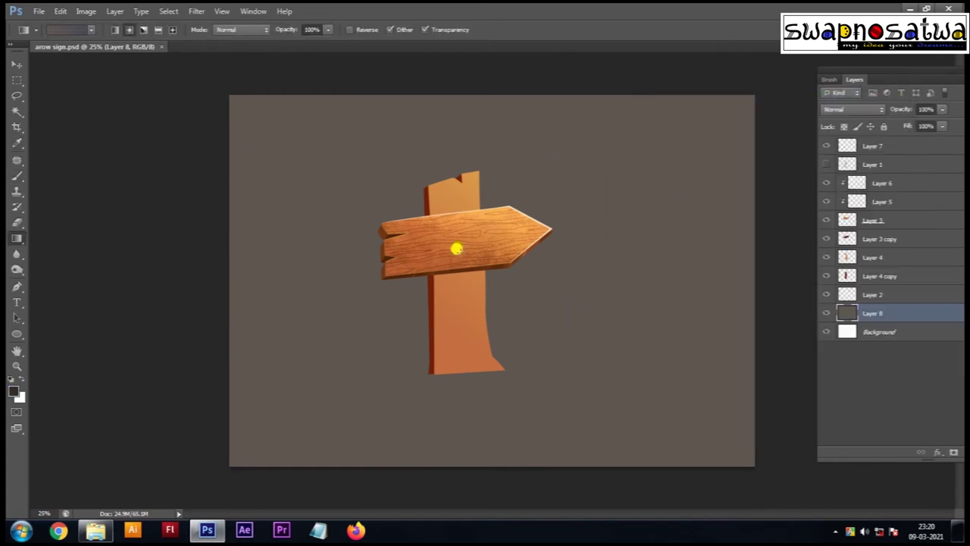
Step: Apply a radial gradient lighter around the sign and shift its hue with Hue/Saturation
{"action": "left_click_drag", "start_coordinate": [382, 261], "coordinate": [134, 259]}
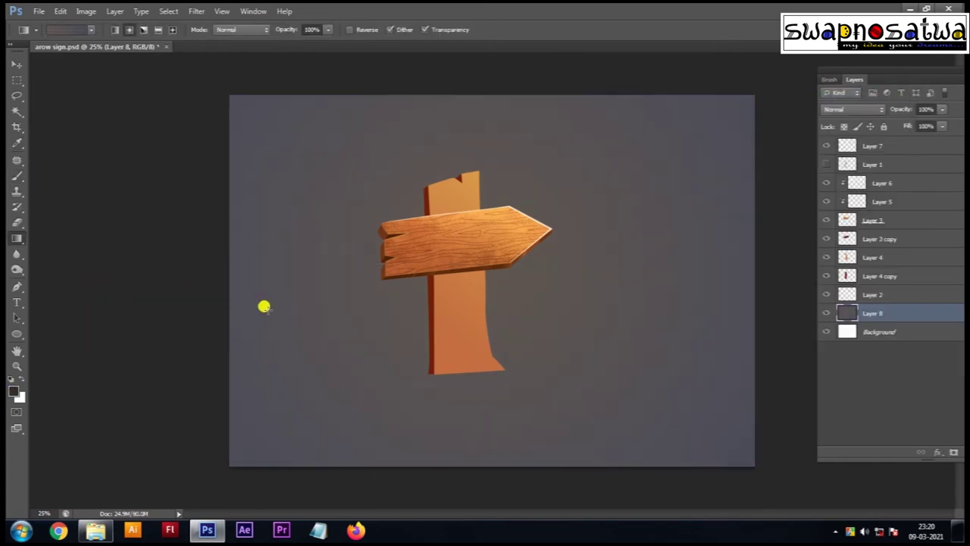
{"action": "key", "text": "ctrl+u"}
{"action": "mouse_move", "coordinate": [677, 342]}
{"action": "left_mouse_down"}
{"action": "mouse_move", "coordinate": [708, 346]}
{"action": "mouse_move", "coordinate": [567, 342]}
{"action": "left_mouse_up"}
{"action": "key", "text": "Return"}
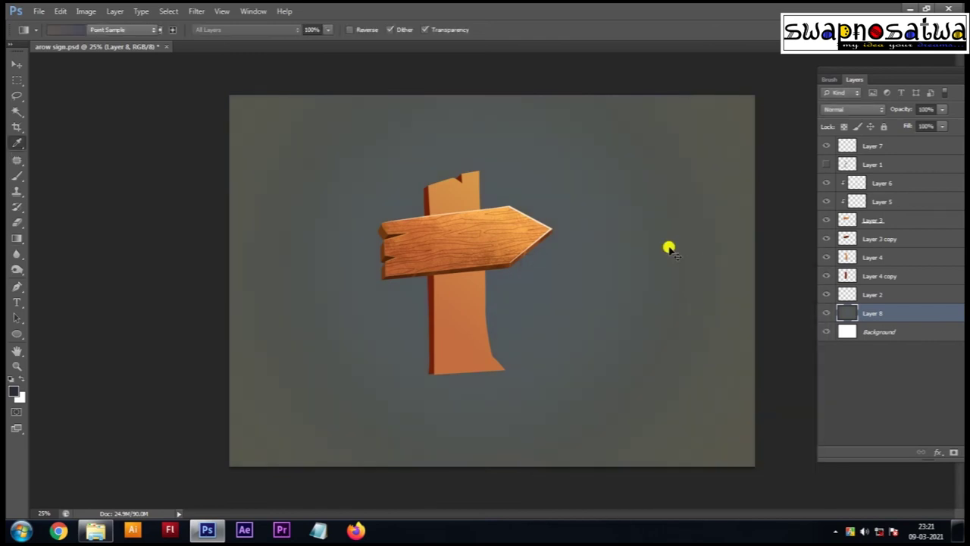
Step: Push the background toward blue with Color Balance Blue +27
{"action": "key", "text": "ctrl+b"}
{"action": "left_click_drag", "start_coordinate": [251, 200], "coordinate": [265, 203]}
{"action": "key", "text": "Return"}
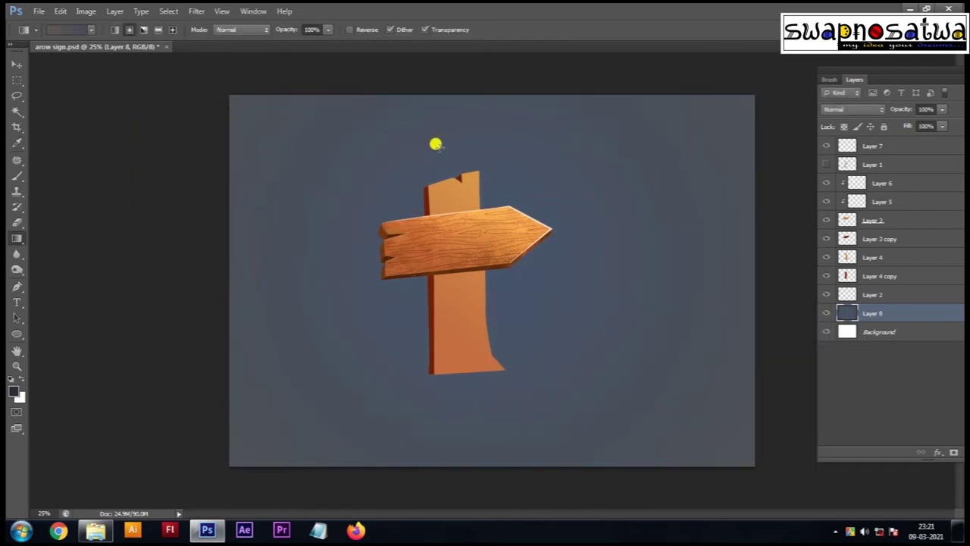
{"action": "key", "text": "ctrl+plus"}
{"action": "scroll", "coordinate": [530, 213], "scroll_direction": "up", "scroll_amount": 2}
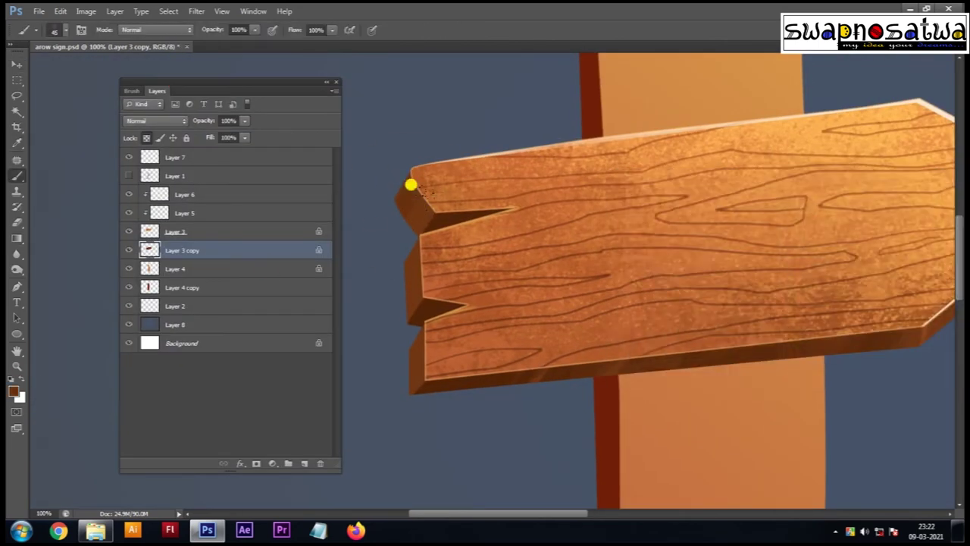
{"action": "key", "text": "i"}
{"action": "scroll", "coordinate": [376, 266], "scroll_direction": "down", "scroll_amount": 1}
{"action": "scroll", "coordinate": [402, 206], "scroll_direction": "down", "scroll_amount": 2}
{"action": "scroll", "coordinate": [734, 210], "scroll_direction": "right", "scroll_amount": 3}
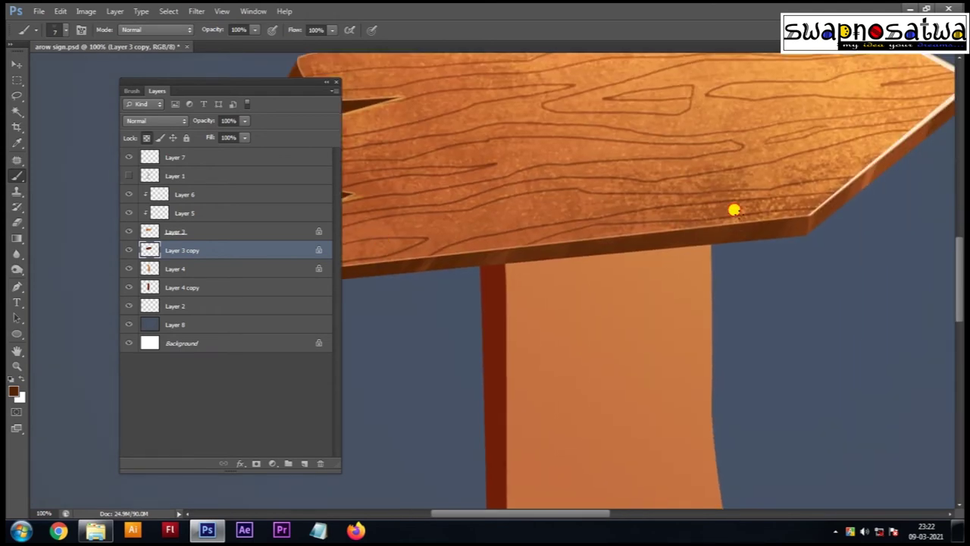
{"action": "scroll", "coordinate": [738, 207], "scroll_direction": "right", "scroll_amount": 2}
{"action": "scroll", "coordinate": [739, 207], "scroll_direction": "down", "scroll_amount": 1}
{"action": "scroll", "coordinate": [715, 258], "scroll_direction": "down", "scroll_amount": 2}
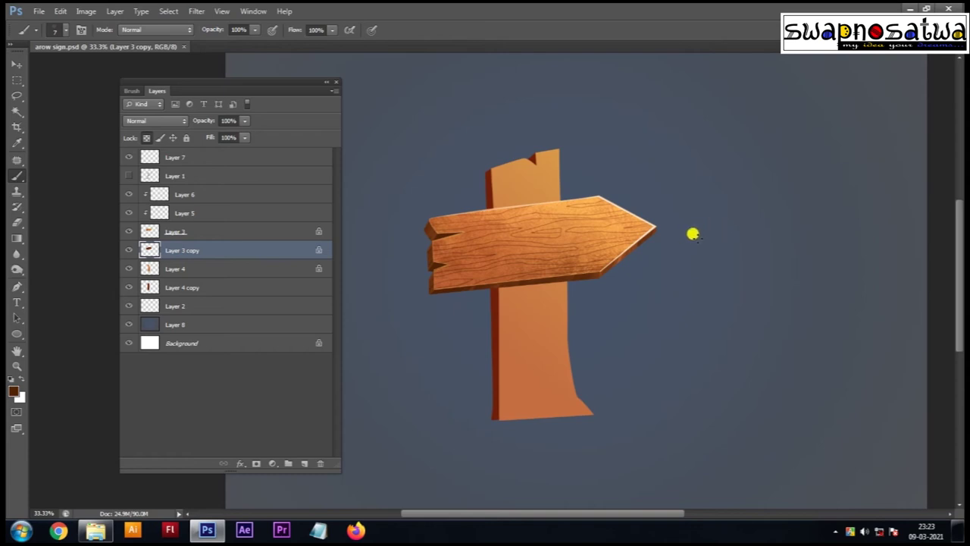
{"action": "scroll", "coordinate": [606, 231], "scroll_direction": "down", "scroll_amount": 1}
{"action": "scroll", "coordinate": [530, 232], "scroll_direction": "right", "scroll_amount": 1}
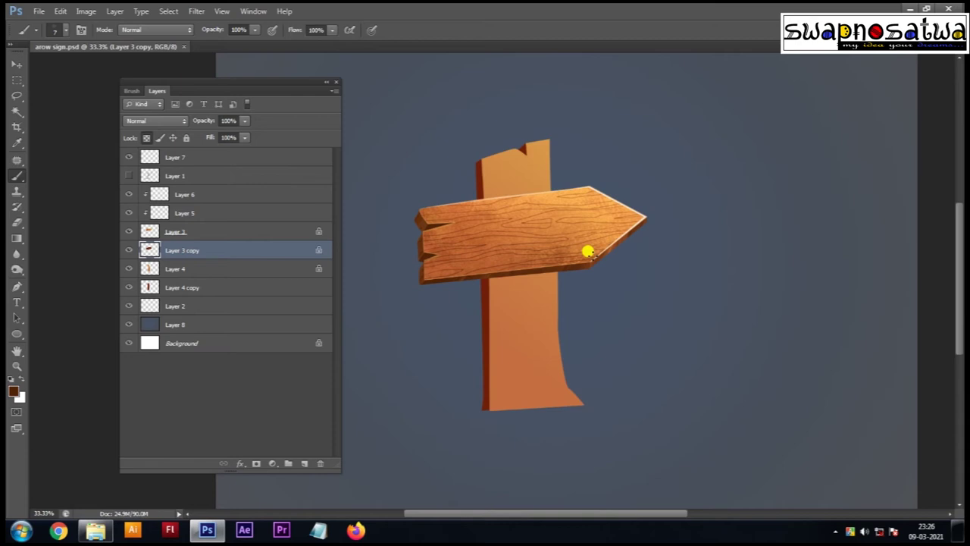
{"action": "key", "text": "v"}
{"action": "left_click", "coordinate": [438, 212]}
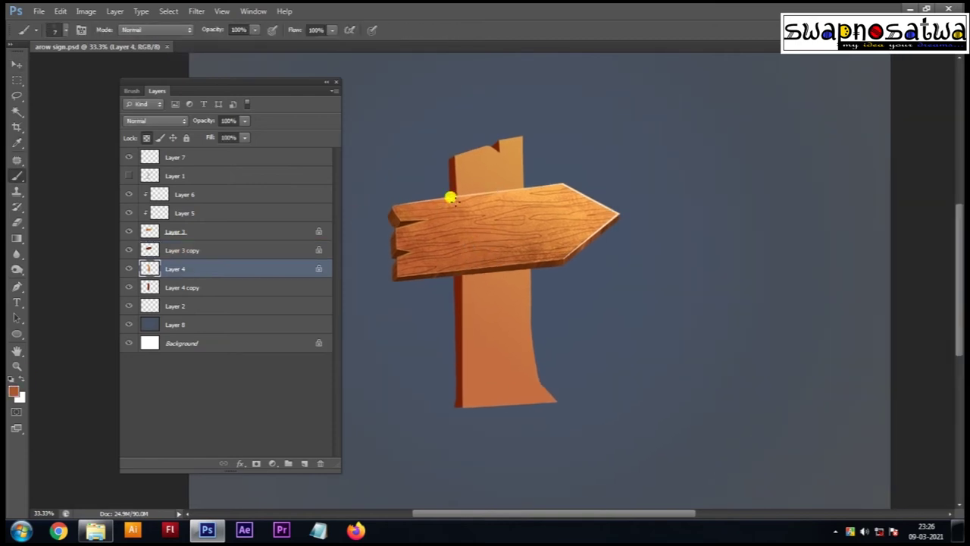
Step: Paint Color Burn speckles down the post with a Dual Brush tip at 10% spacing
{"action": "key", "text": "b"}
{"action": "key", "text": "F5"}
{"action": "left_click", "coordinate": [461, 148]}
{"action": "left_click", "coordinate": [154, 170]}
{"action": "left_click_drag", "start_coordinate": [214, 368], "coordinate": [219, 347]}
{"action": "mouse_move", "coordinate": [455, 159]}
{"action": "left_mouse_down"}
{"action": "mouse_move", "coordinate": [476, 257]}
{"action": "mouse_move", "coordinate": [450, 202]}
{"action": "mouse_move", "coordinate": [477, 234]}
{"action": "mouse_move", "coordinate": [420, 245]}
{"action": "mouse_move", "coordinate": [466, 379]}
{"action": "mouse_move", "coordinate": [500, 399]}
{"action": "mouse_move", "coordinate": [510, 386]}
{"action": "mouse_move", "coordinate": [520, 420]}
{"action": "left_mouse_up"}
{"action": "left_click", "coordinate": [220, 286]}
{"action": "mouse_move", "coordinate": [224, 343]}
{"action": "left_mouse_down"}
{"action": "mouse_move", "coordinate": [216, 343]}
{"action": "mouse_move", "coordinate": [219, 370]}
{"action": "left_mouse_up"}
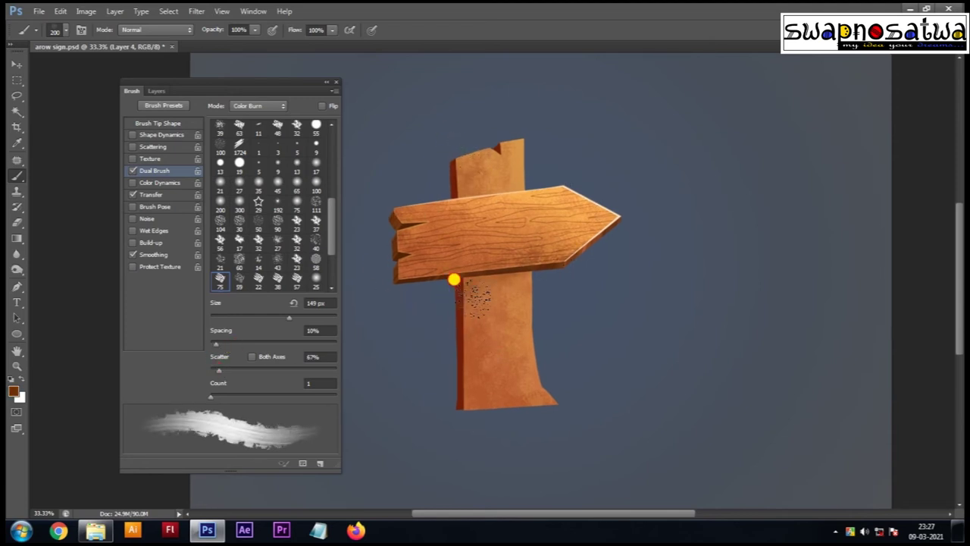
{"action": "left_click_drag", "start_coordinate": [465, 260], "coordinate": [455, 431]}
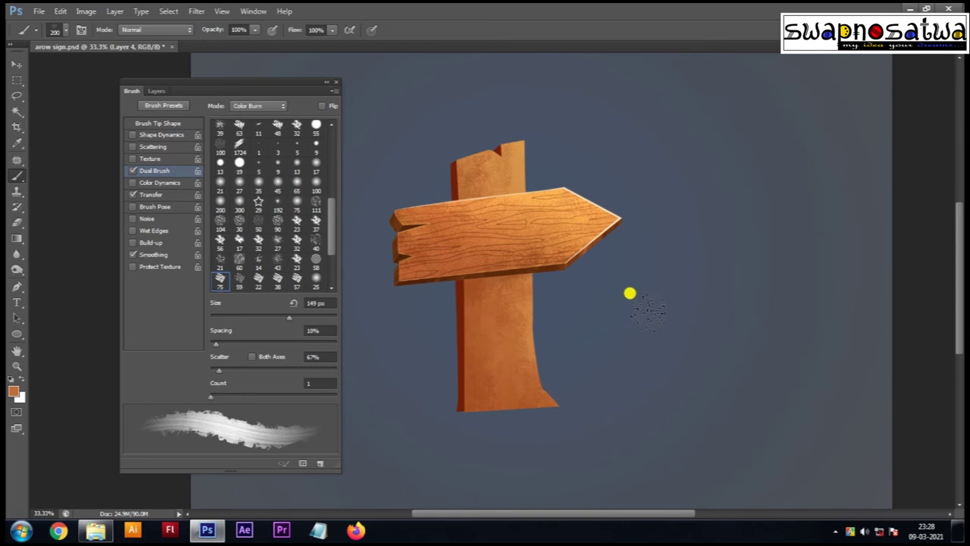
Step: Set a 40 px pen-pressure brush without opacity variation and add empty Layer 9
{"action": "key", "text": "p"}
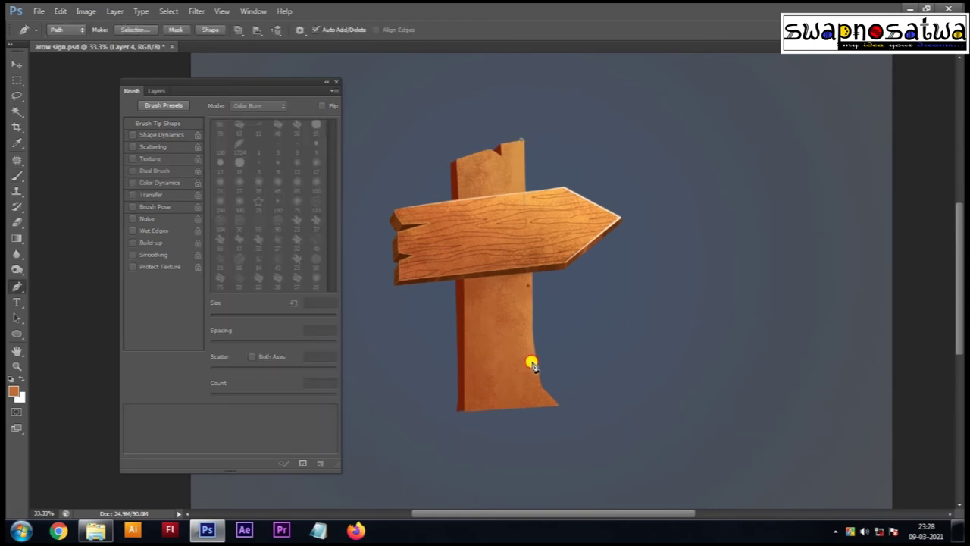
{"action": "key", "text": "l"}
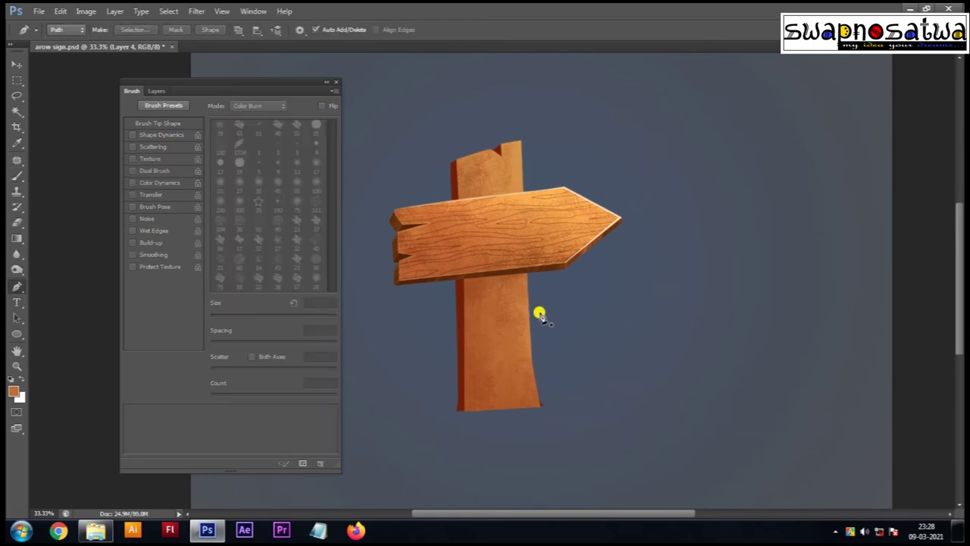
{"action": "key", "text": "ctrl+j"}
{"action": "key", "text": "v"}
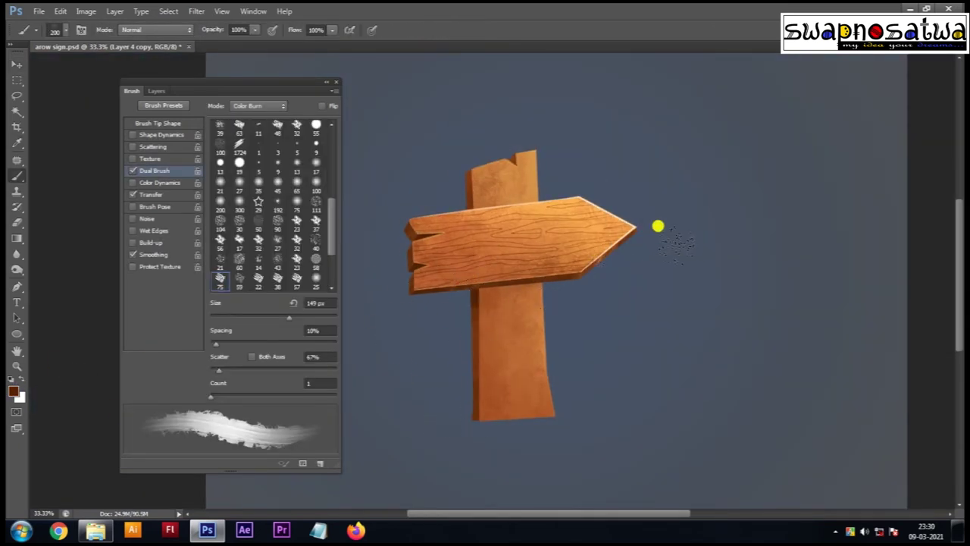
{"action": "key", "text": "ctrl+plus"}
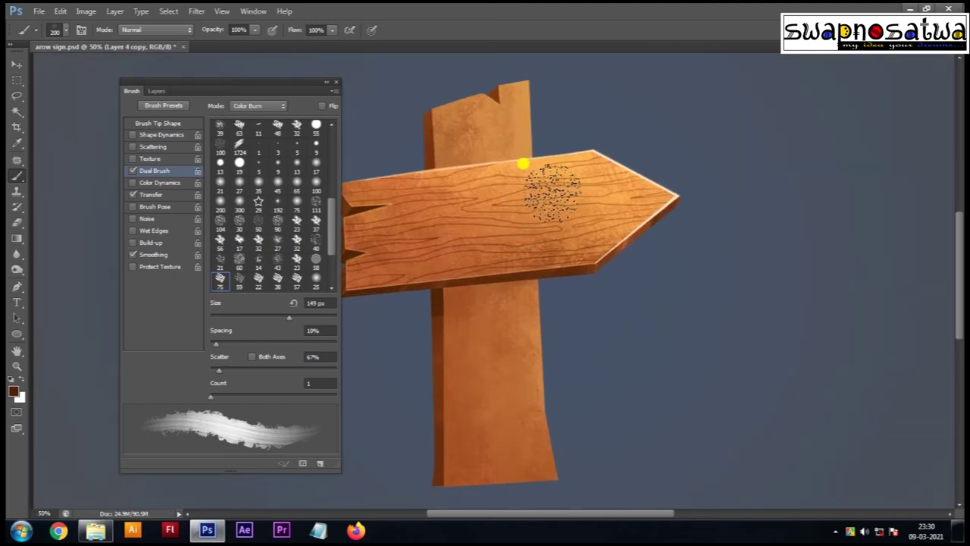
{"action": "left_click", "coordinate": [162, 134]}
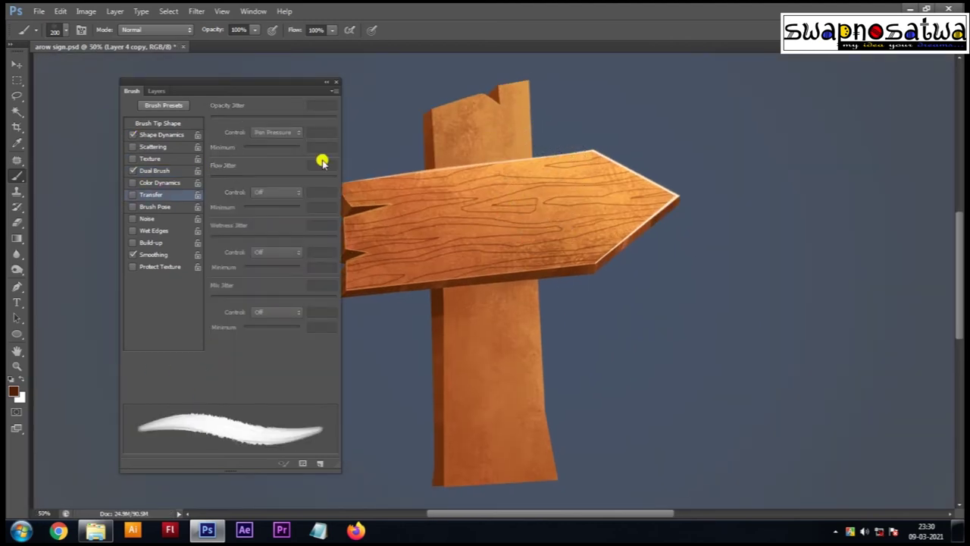
{"action": "left_click", "coordinate": [133, 194]}
{"action": "key", "text": "bracketleft"}
{"action": "key", "text": "bracketleft"}
{"action": "key", "text": "bracketleft"}
{"action": "left_click", "coordinate": [156, 90]}
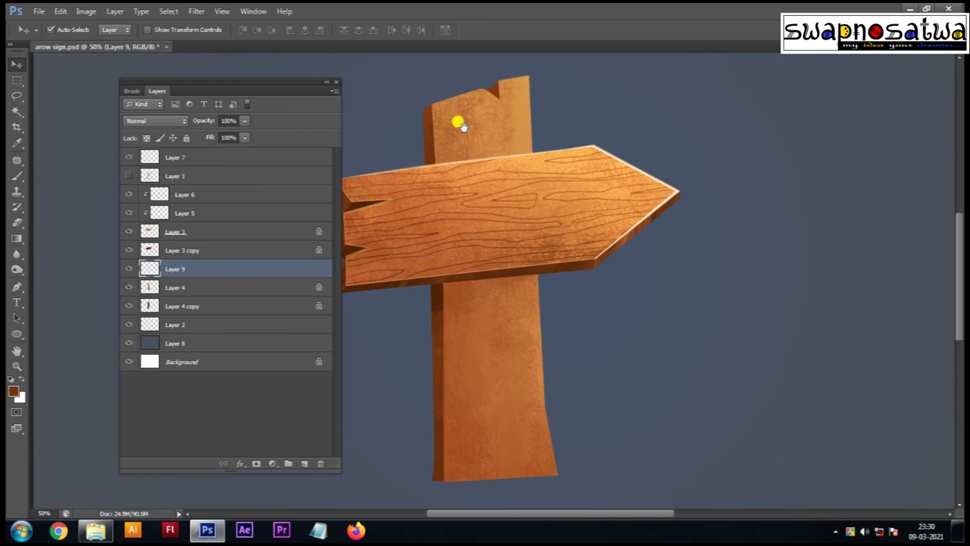
Step: Paint dark 10 px vertical grain lines down the post on Layer 9, some overshooting its base
{"action": "key", "text": "F5"}
{"action": "key", "text": "bracketleft"}
{"action": "key", "text": "bracketleft"}
{"action": "key", "text": "bracketleft"}
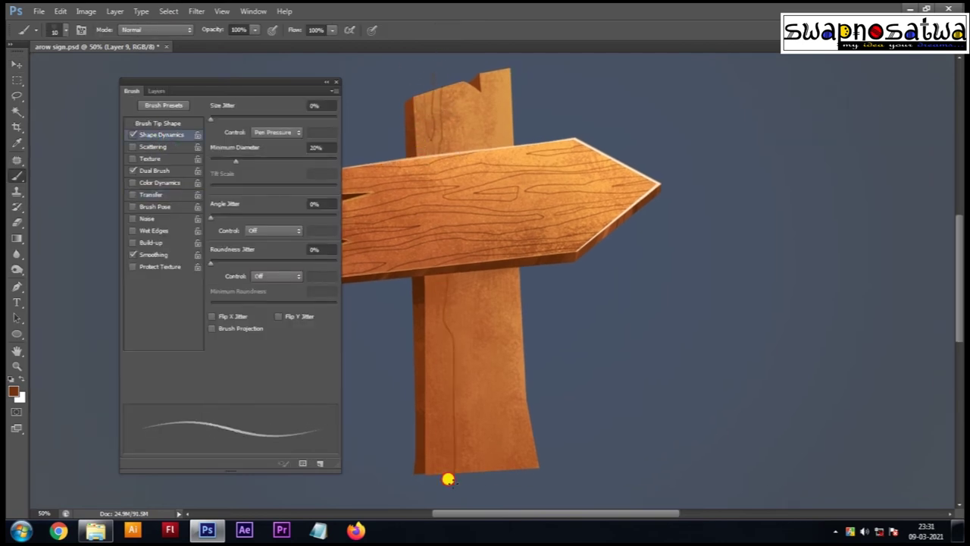
{"action": "scroll", "coordinate": [438, 349], "scroll_direction": "down", "scroll_amount": 3}
{"action": "scroll", "coordinate": [455, 387], "scroll_direction": "up", "scroll_amount": 3}
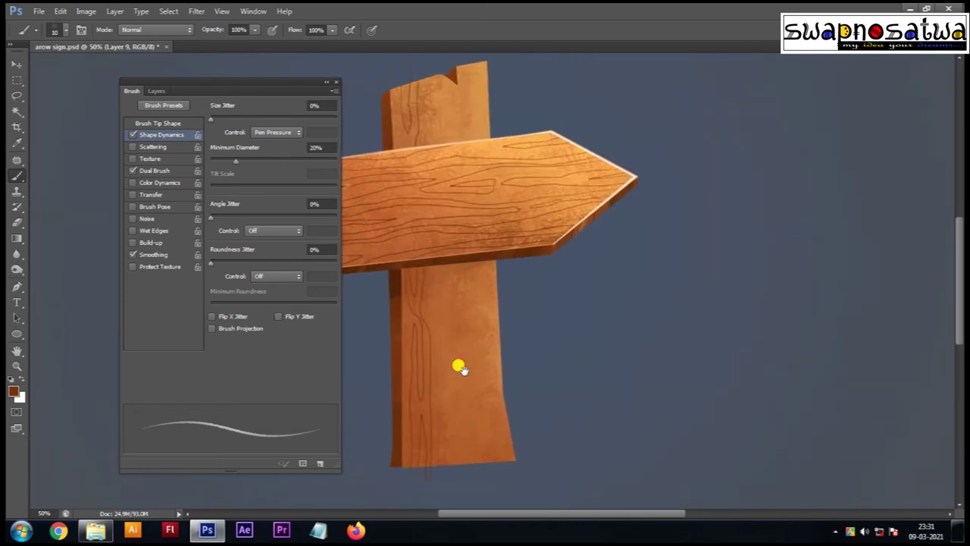
{"action": "mouse_move", "coordinate": [438, 342]}
{"action": "left_mouse_down"}
{"action": "mouse_move", "coordinate": [424, 231]}
{"action": "mouse_move", "coordinate": [437, 258]}
{"action": "left_mouse_up"}
{"action": "scroll", "coordinate": [444, 280], "scroll_direction": "down", "scroll_amount": 2}
{"action": "left_click_drag", "start_coordinate": [444, 216], "coordinate": [463, 432]}
{"action": "left_click_drag", "start_coordinate": [479, 227], "coordinate": [471, 377]}
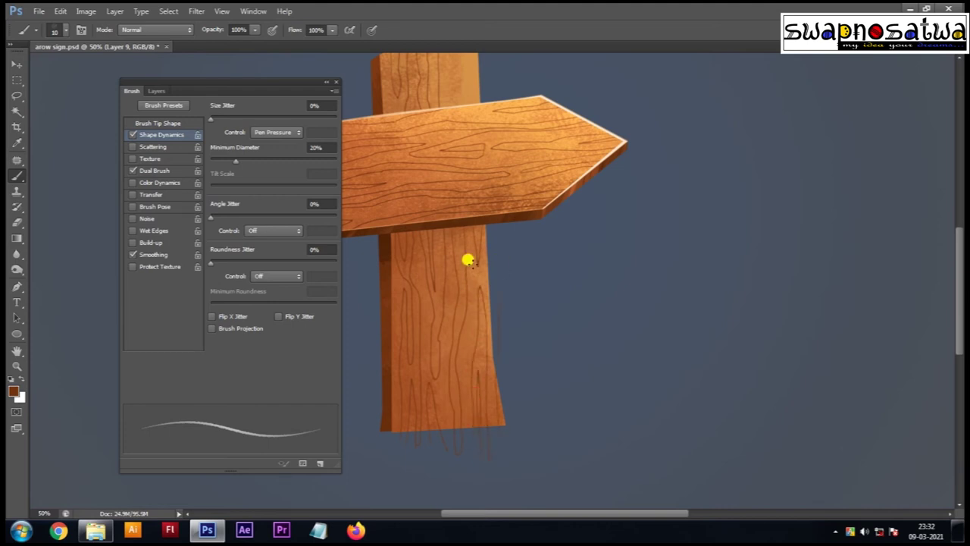
{"action": "scroll", "coordinate": [467, 303], "scroll_direction": "up", "scroll_amount": 3}
{"action": "scroll", "coordinate": [470, 147], "scroll_direction": "down", "scroll_amount": 3}
{"action": "key", "text": "i"}
{"action": "key", "text": "ctrl+l"}
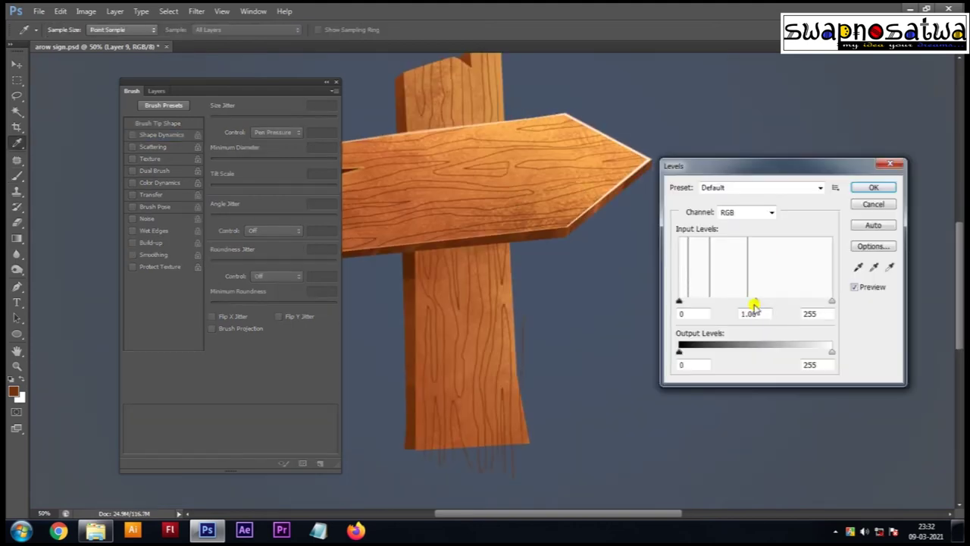
Step: Adjust the tone of a lassoed area around the post with Levels
{"action": "left_click", "coordinate": [864, 189]}
{"action": "key", "text": "ctrl+minus"}
{"action": "left_click_drag", "start_coordinate": [480, 129], "coordinate": [478, 121]}
{"action": "key", "text": "ctrl+l"}
{"action": "left_click_drag", "start_coordinate": [831, 301], "coordinate": [765, 302]}
{"action": "key", "text": "Return"}
{"action": "key", "text": "ctrl+d"}
{"action": "key", "text": "ctrl+plus"}
Step: Clip Layer 9's grain lines inside the post layer, Layer 4
{"action": "key", "text": "F7"}
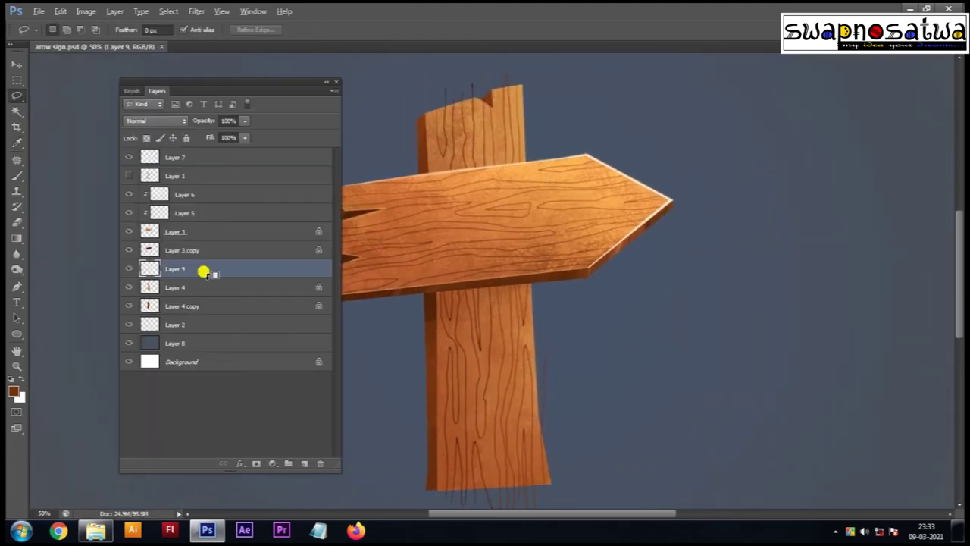
{"action": "scroll", "coordinate": [572, 256], "scroll_direction": "down", "scroll_amount": 2}
{"action": "key", "text": "ctrl+minus"}
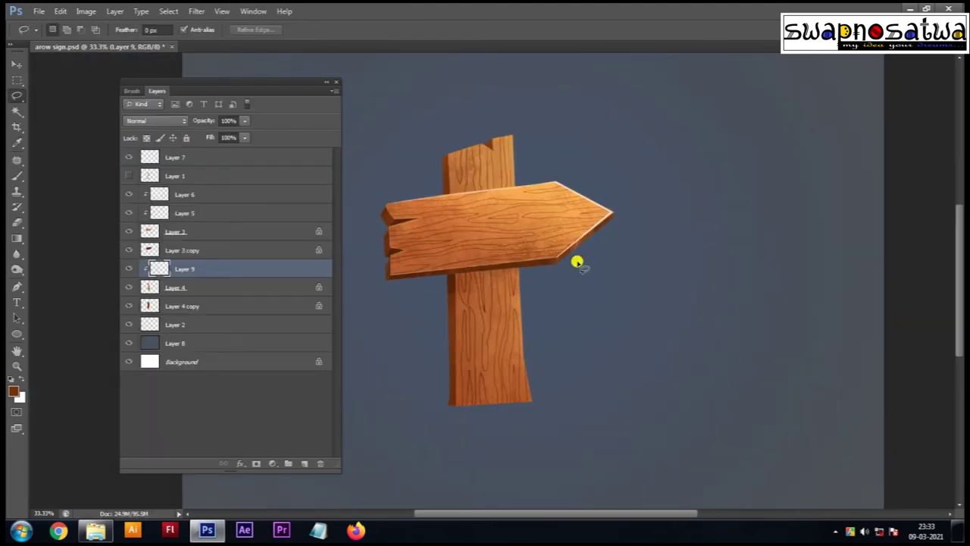
{"action": "key", "text": "ctrl+plus"}
{"action": "key", "text": "ctrl+plus"}
{"action": "key", "text": "ctrl+minus"}
Step: Brighten the highlights of an oval area on the upper post with Levels
{"action": "left_click", "coordinate": [498, 109], "text": "ctrl"}
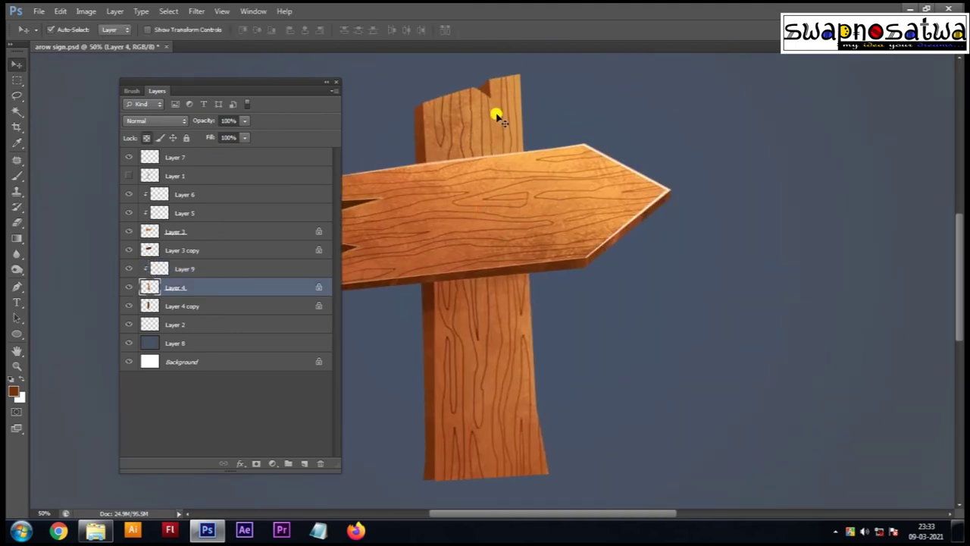
{"action": "mouse_move", "coordinate": [496, 84]}
{"action": "left_mouse_down"}
{"action": "mouse_move", "coordinate": [485, 389]}
{"action": "mouse_move", "coordinate": [471, 85]}
{"action": "left_mouse_up"}
{"action": "key", "text": "ctrl+l"}
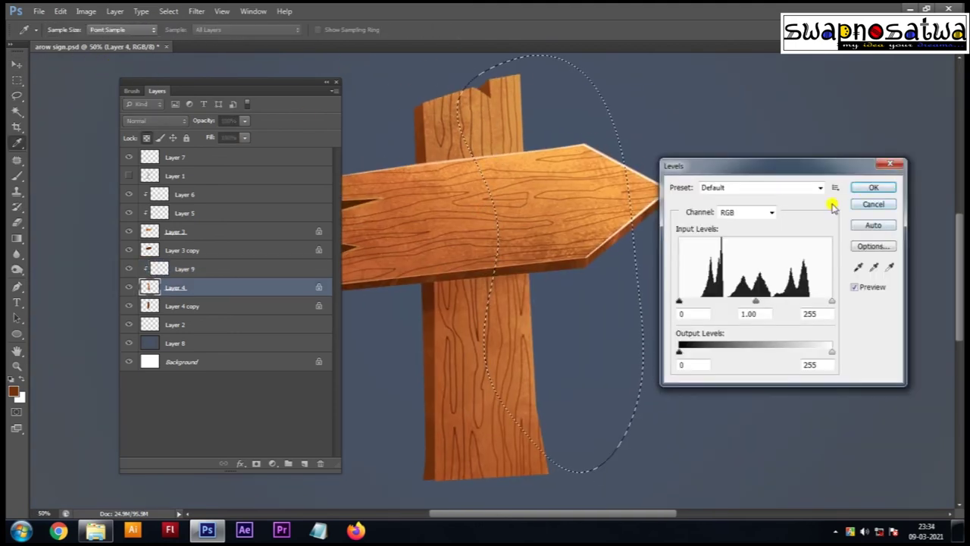
{"action": "left_click_drag", "start_coordinate": [831, 300], "coordinate": [818, 301]}
{"action": "left_click", "coordinate": [870, 187]}
Step: Shift the midtones of another selected patch of the post with Levels
{"action": "scroll", "coordinate": [461, 119], "scroll_direction": "left", "scroll_amount": 2}
{"action": "left_click_drag", "start_coordinate": [461, 119], "coordinate": [426, 134]}
{"action": "key", "text": "ctrl+l"}
{"action": "left_click_drag", "start_coordinate": [748, 301], "coordinate": [768, 301]}
{"action": "left_click", "coordinate": [871, 187]}
{"action": "key", "text": "ctrl+d"}
{"action": "scroll", "coordinate": [714, 260], "scroll_direction": "left", "scroll_amount": 2}
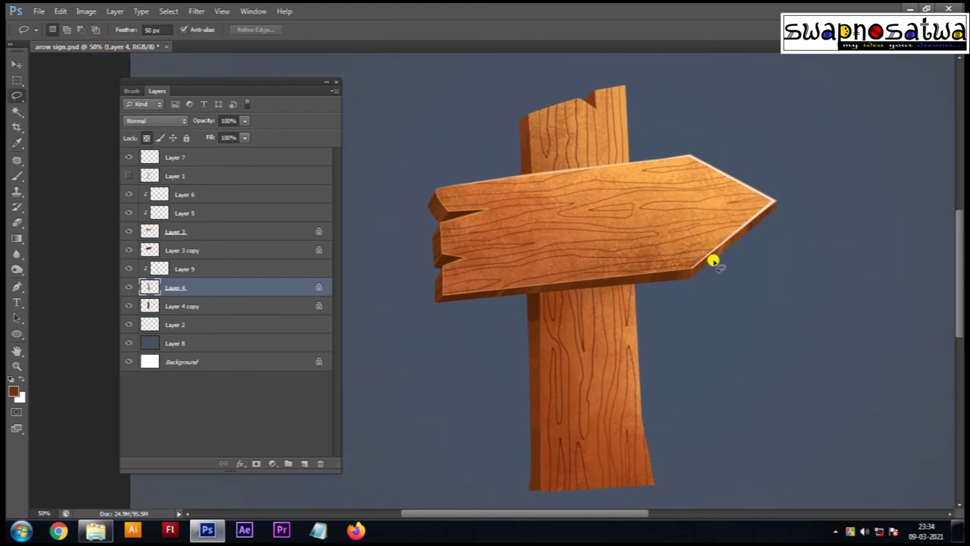
Step: Lasso part of the arrow board and change its tone with Levels
{"action": "key", "text": "l"}
{"action": "left_click", "coordinate": [227, 231]}
{"action": "left_click_drag", "start_coordinate": [705, 227], "coordinate": [383, 249]}
{"action": "key", "text": "ctrl+l"}
{"action": "left_click", "coordinate": [884, 126]}
{"action": "key", "text": "ctrl+d"}
{"action": "key", "text": "v"}
Step: Adjust the tone of the arrow board's left end with Levels
{"action": "key", "text": "l"}
{"action": "left_click_drag", "start_coordinate": [746, 242], "coordinate": [435, 303]}
{"action": "key", "text": "ctrl+l"}
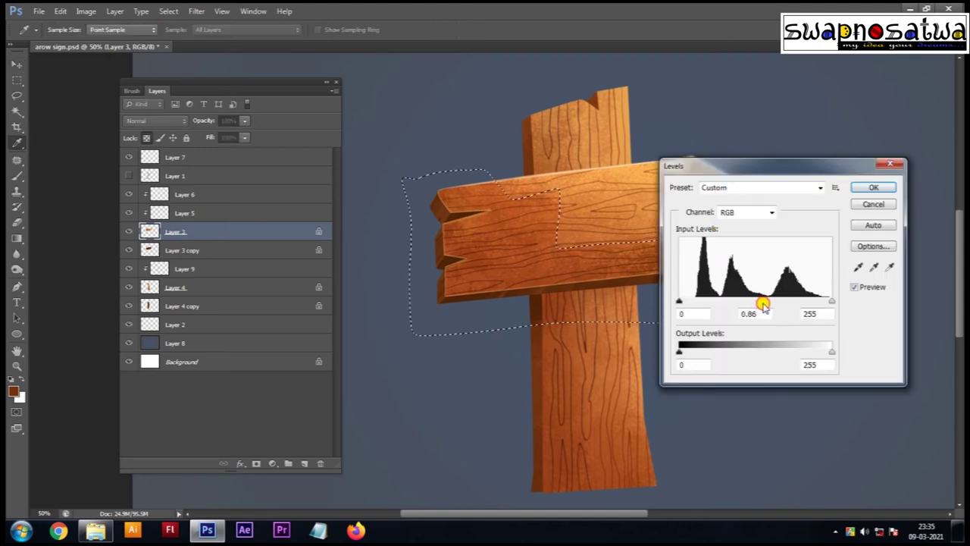
{"action": "left_click", "coordinate": [814, 130]}
{"action": "key", "text": "ctrl+d"}
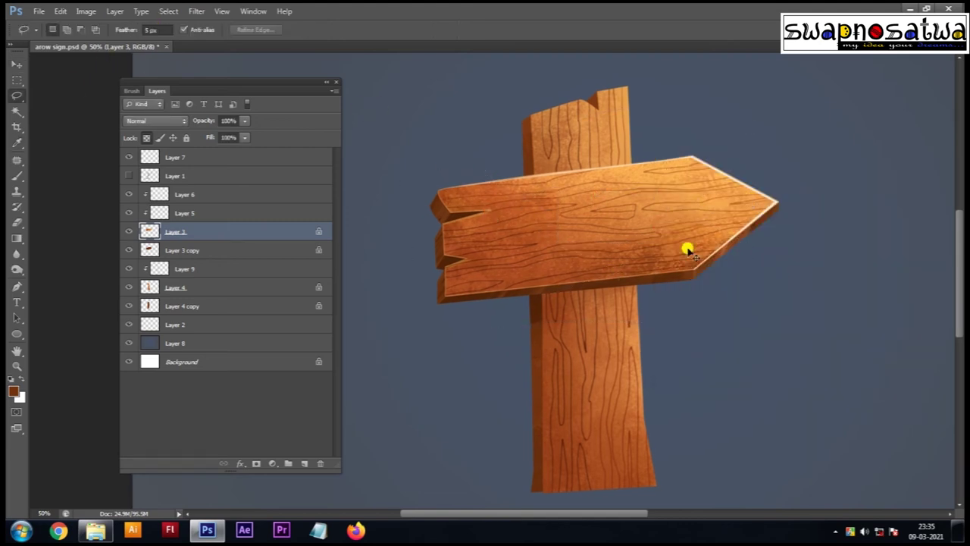
Step: Adjust one more patch of the arrow board with Levels
{"action": "left_click_drag", "start_coordinate": [656, 222], "coordinate": [581, 152]}
{"action": "key", "text": "ctrl+l"}
{"action": "key", "text": "Return"}
{"action": "key", "text": "ctrl+d"}
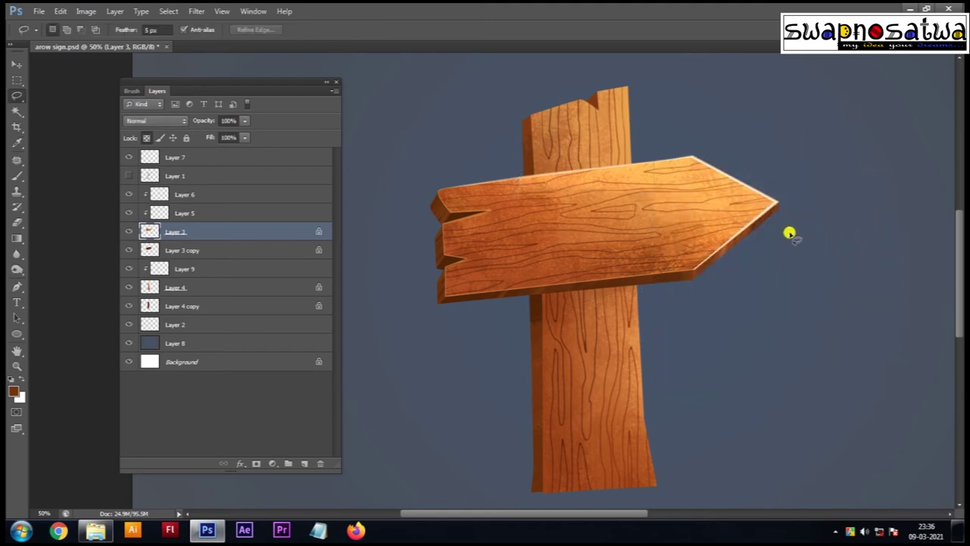
{"action": "key", "text": "ctrl+minus"}
{"action": "key", "text": "ctrl+plus"}
Step: Lower Layer 6's opacity to about 78% and trial a Levels tweak on the post's bottom
{"action": "left_click", "coordinate": [184, 194]}
{"action": "left_click_drag", "start_coordinate": [244, 121], "coordinate": [228, 136]}
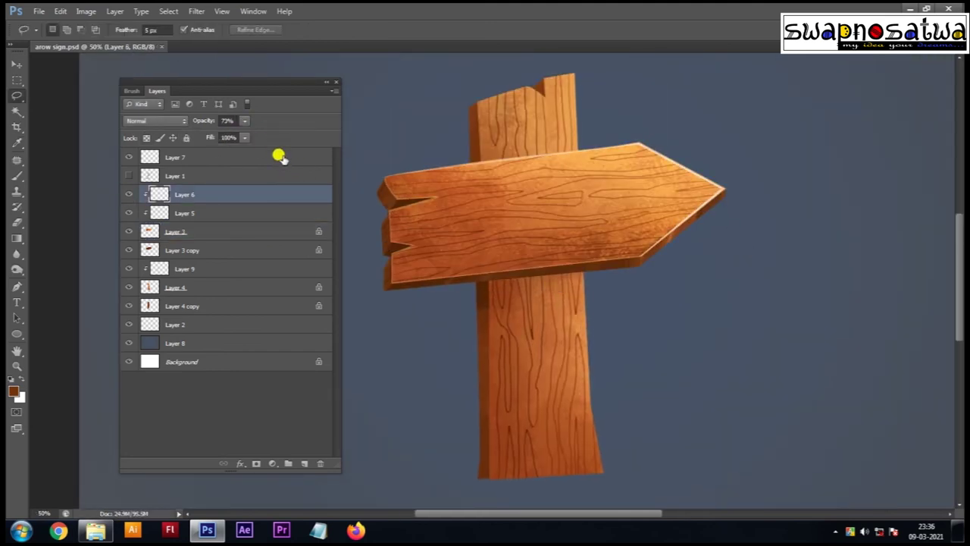
{"action": "left_click", "coordinate": [541, 299], "text": "ctrl"}
{"action": "mouse_move", "coordinate": [548, 249]}
{"action": "left_mouse_down"}
{"action": "mouse_move", "coordinate": [583, 468]}
{"action": "mouse_move", "coordinate": [576, 258]}
{"action": "left_mouse_up"}
{"action": "key", "text": "ctrl+l"}
{"action": "key", "text": "Escape"}
{"action": "key", "text": "v"}
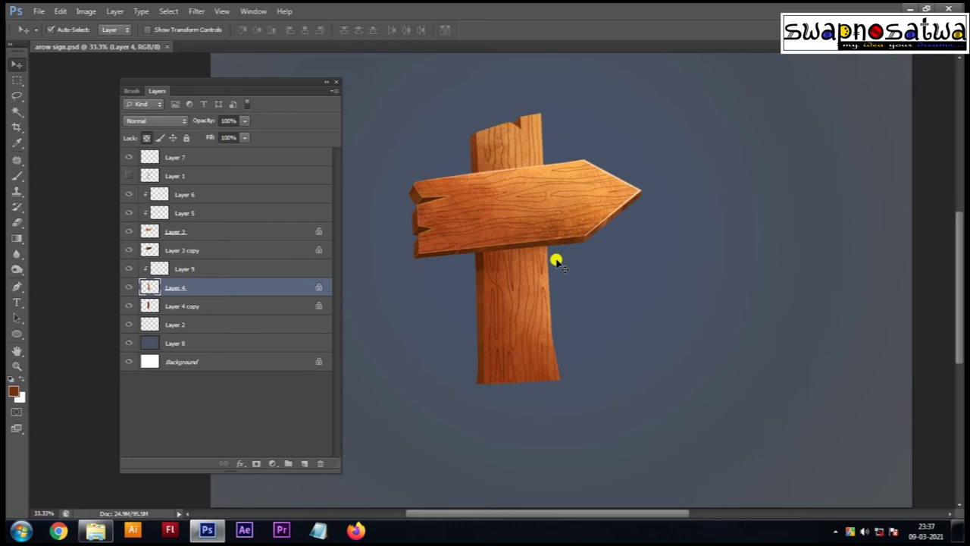
{"action": "key", "text": "Return"}
Step: Duplicate the post layer and turn on brush opacity variation
{"action": "key", "text": "ctrl+j"}
{"action": "key", "text": "b"}
{"action": "key", "text": "F5"}
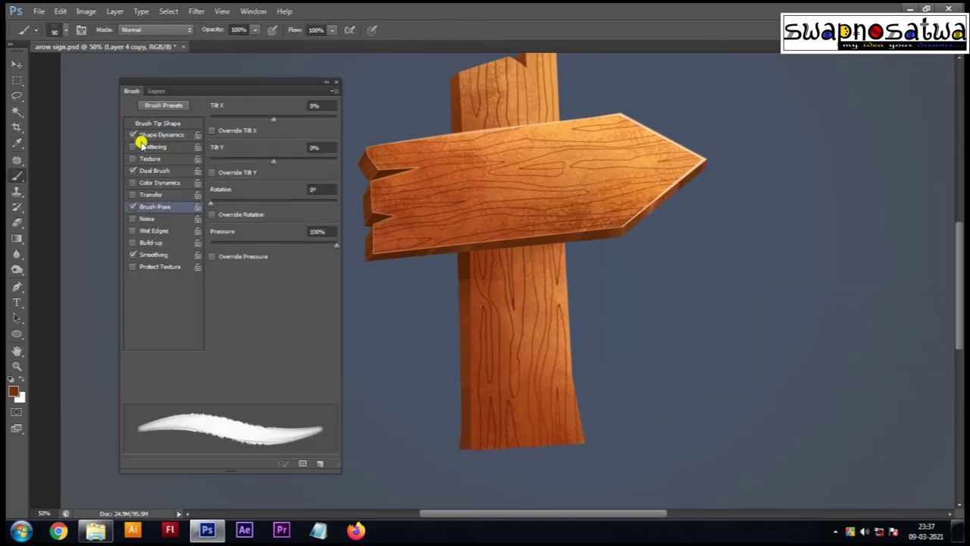
{"action": "left_click", "coordinate": [149, 195]}
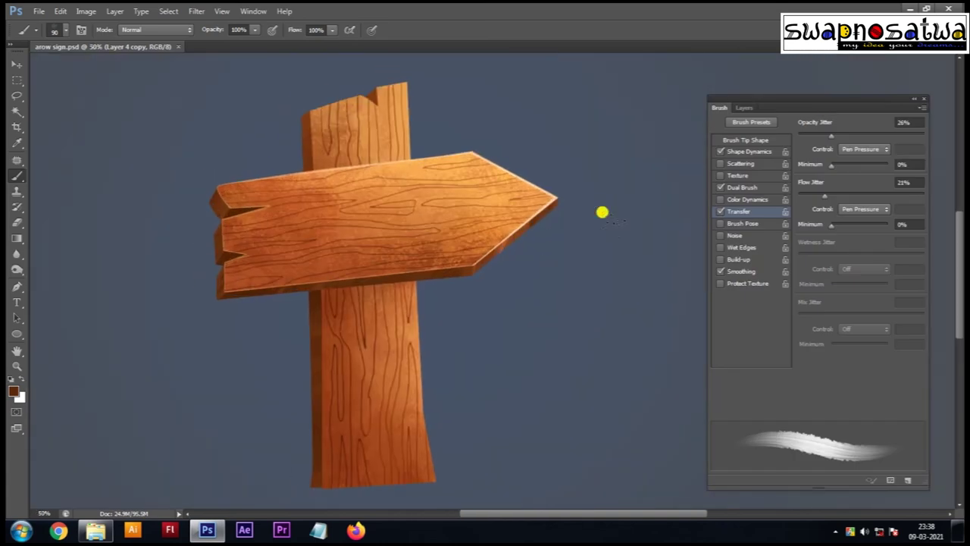
{"action": "key", "text": "ctrl+minus"}
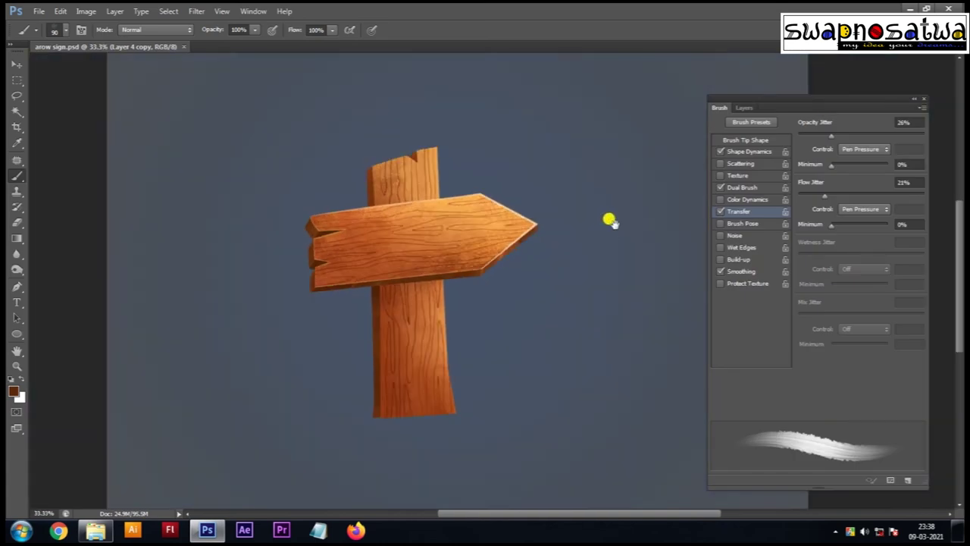
{"action": "key", "text": "ctrl+plus"}
Step: Fill the post selection with a light peach highlight
{"action": "key", "text": "p"}
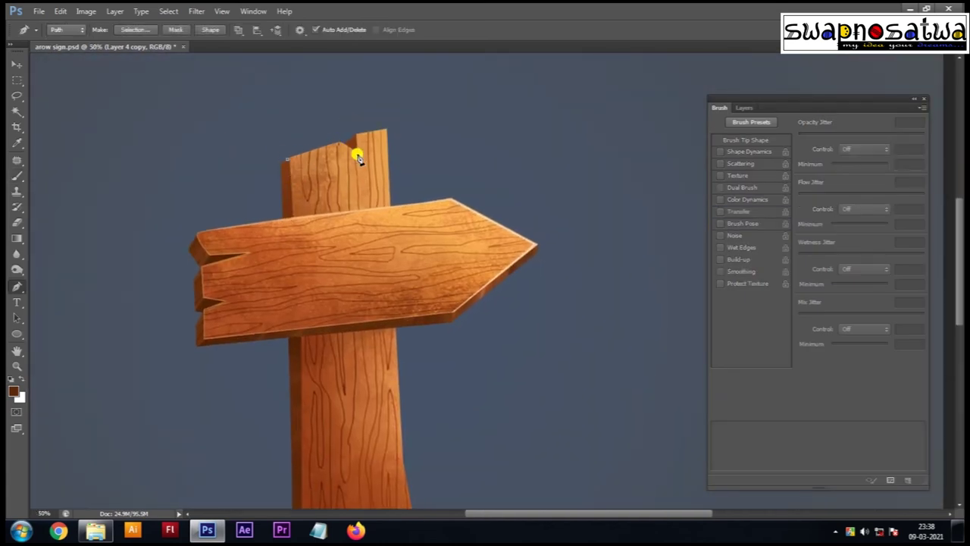
{"action": "scroll", "coordinate": [357, 151], "scroll_direction": "down", "scroll_amount": 3}
{"action": "scroll", "coordinate": [372, 227], "scroll_direction": "down", "scroll_amount": 2}
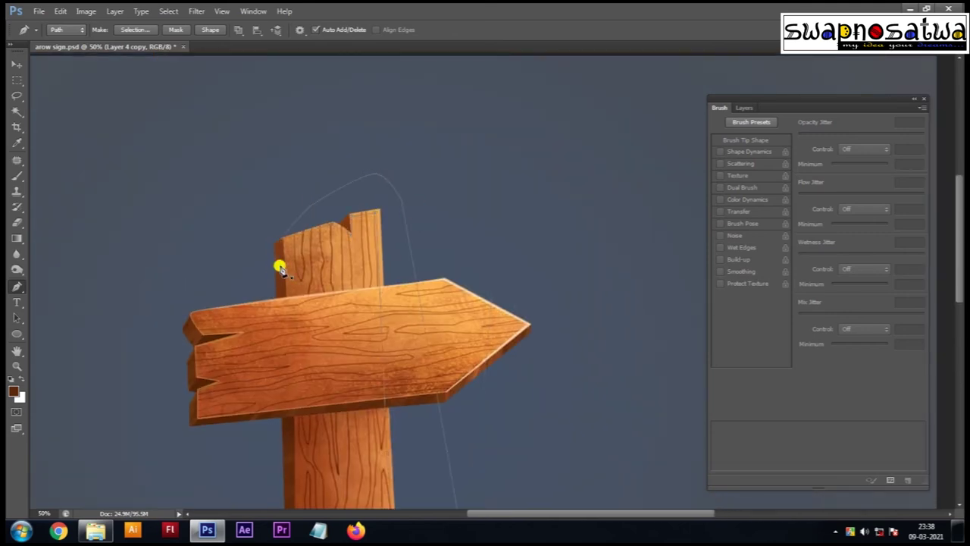
{"action": "key", "text": "alt+BackSpace"}
{"action": "key", "text": "ctrl+d"}
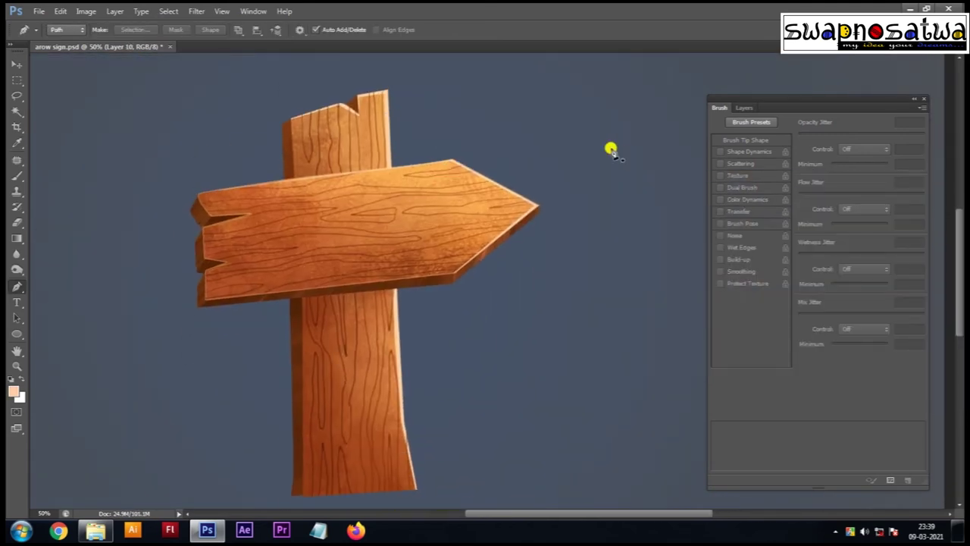
{"action": "key", "text": "ctrl+minus"}
Step: Add a new shading layer clipped to the post and choose a dark blue colour
{"action": "key", "text": "F7"}
{"action": "key", "text": "v"}
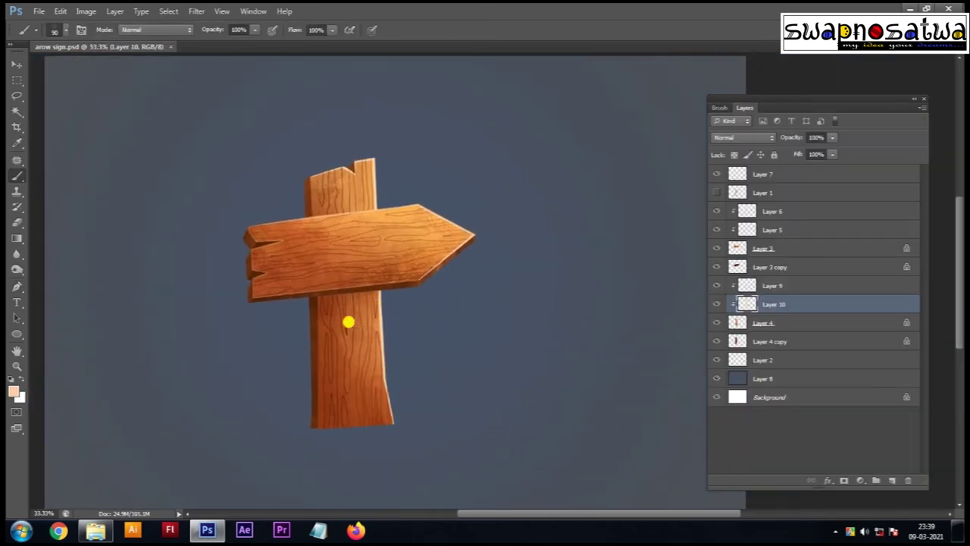
{"action": "left_click", "coordinate": [349, 322]}
{"action": "key", "text": "ctrl+shift+alt+n"}
{"action": "left_click", "coordinate": [13, 391]}
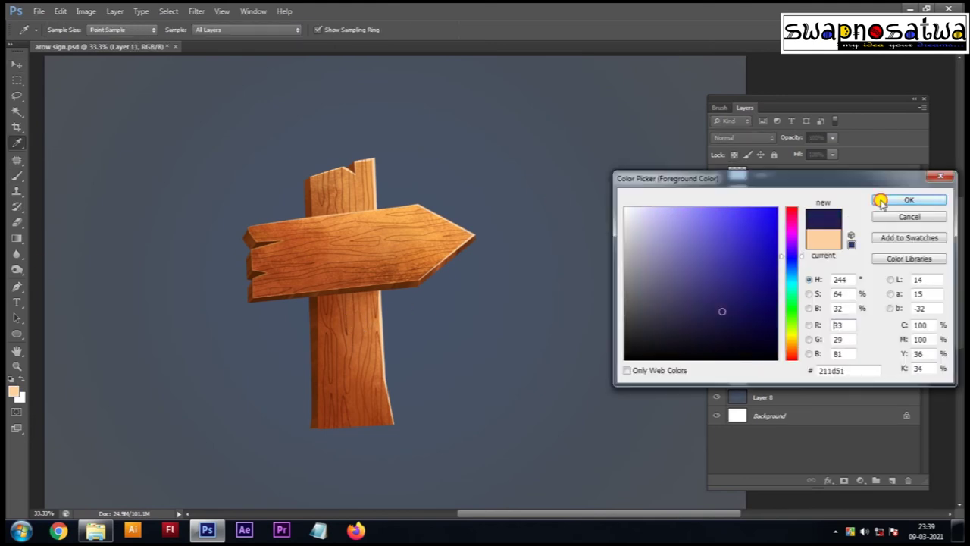
{"action": "left_click", "coordinate": [883, 199]}
Step: Paint a dark blue diagonal band across the post with a 175 px brush
{"action": "key", "text": "b"}
{"action": "key", "text": "F5"}
{"action": "left_click", "coordinate": [721, 151]}
{"action": "key", "text": "bracketright"}
{"action": "left_click_drag", "start_coordinate": [314, 307], "coordinate": [416, 260]}
{"action": "key", "text": "ctrl+z"}
{"action": "mouse_move", "coordinate": [383, 307]}
{"action": "left_mouse_down"}
{"action": "mouse_move", "coordinate": [296, 331]}
{"action": "mouse_move", "coordinate": [383, 299]}
{"action": "left_mouse_up"}
{"action": "left_click", "coordinate": [720, 211]}
{"action": "key", "text": "bracketright"}
{"action": "key", "text": "bracketright"}
{"action": "key", "text": "bracketright"}
{"action": "mouse_move", "coordinate": [320, 331]}
{"action": "left_mouse_down"}
{"action": "mouse_move", "coordinate": [346, 296]}
{"action": "mouse_move", "coordinate": [279, 344]}
{"action": "left_mouse_up"}
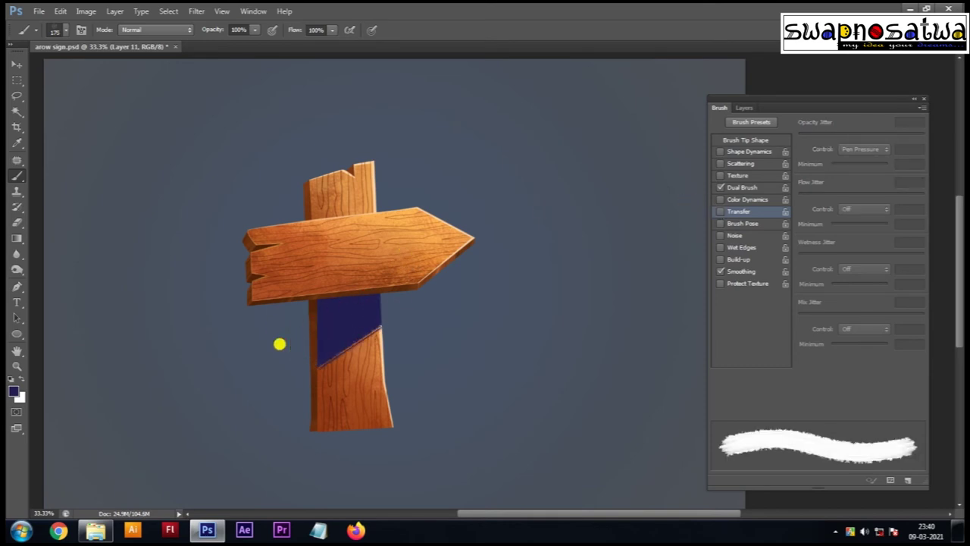
Step: Paint a blue shadow stroke on a clipped layer above Layer 4 copy, set to Multiply at 50%
{"action": "left_click", "coordinate": [731, 107]}
{"action": "left_click", "coordinate": [724, 359]}
{"action": "key", "text": "ctrl+shift+alt+n"}
{"action": "left_click_drag", "start_coordinate": [293, 300], "coordinate": [282, 375]}
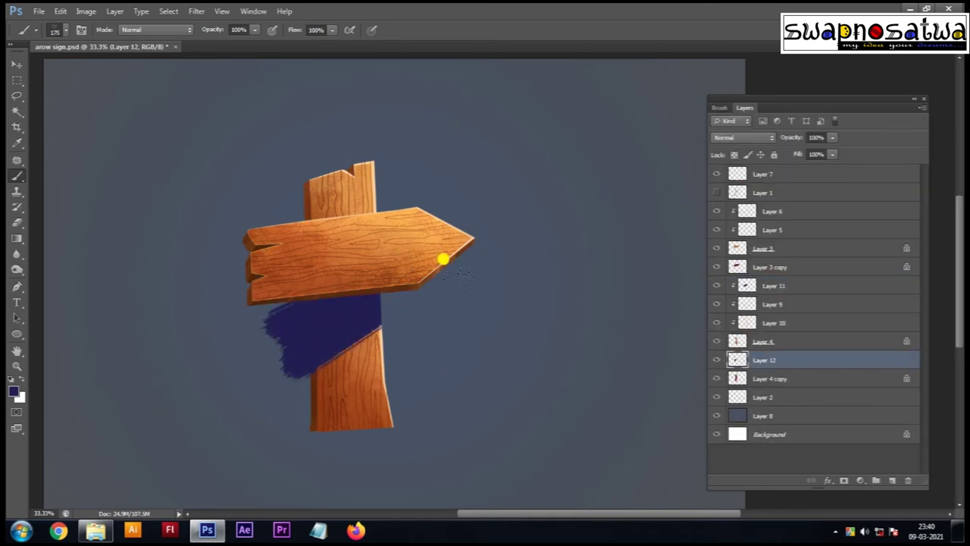
{"action": "left_click", "coordinate": [743, 137]}
{"action": "left_click", "coordinate": [742, 137]}
{"action": "left_click", "coordinate": [738, 187]}
{"action": "type", "text": "50"}
{"action": "key", "text": "Return"}
Step: Brighten Layer 10 by lowering its white point, then apply Levels to Layer 6
{"action": "key", "text": "ctrl+minus"}
{"action": "key", "text": "ctrl+t"}
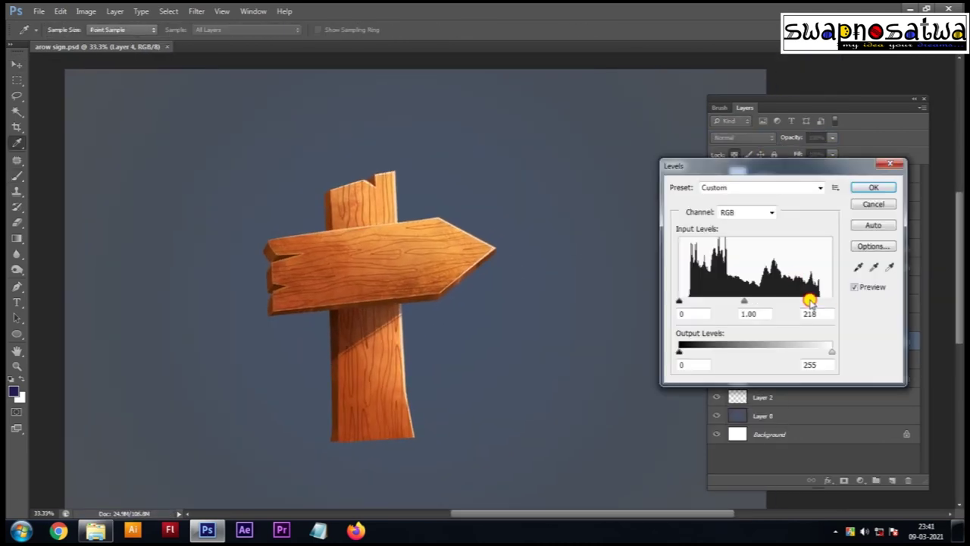
{"action": "left_click_drag", "start_coordinate": [832, 300], "coordinate": [804, 309]}
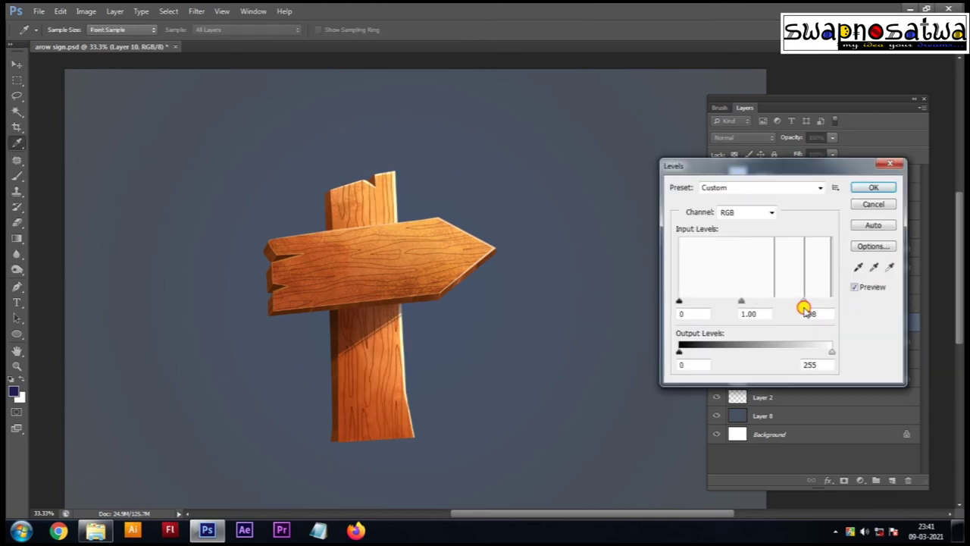
{"action": "left_click", "coordinate": [873, 188]}
{"action": "left_click", "coordinate": [716, 211]}
{"action": "key", "text": "ctrl+l"}
{"action": "key", "text": "Escape"}
{"action": "key", "text": "v"}
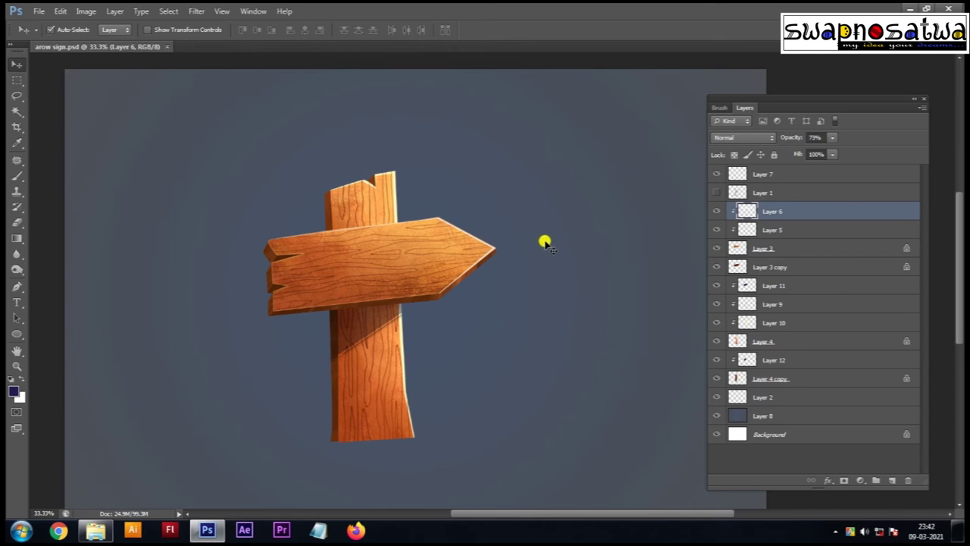
Step: Stroke the post's outline in light orange on a new layer
{"action": "scroll", "coordinate": [544, 241], "scroll_direction": "down", "scroll_amount": 1}
{"action": "scroll", "coordinate": [469, 253], "scroll_direction": "up", "scroll_amount": 1}
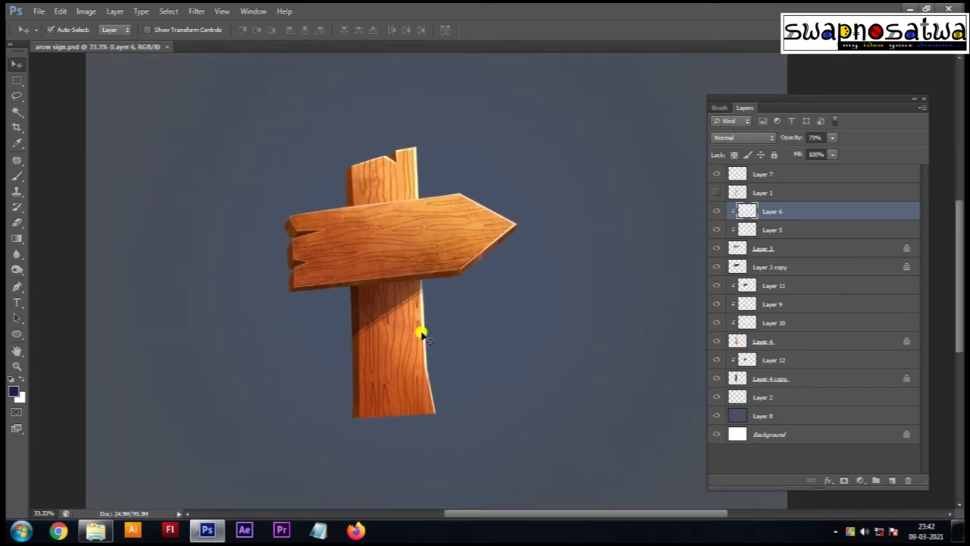
{"action": "left_click", "coordinate": [419, 343]}
{"action": "key", "text": "ctrl+shift+alt+n"}
{"action": "key", "text": "ctrl+bracketright"}
{"action": "key", "text": "ctrl+bracketright"}
{"action": "key", "text": "ctrl+bracketright"}
{"action": "key", "text": "alt+e"}
{"action": "key", "text": "s"}
{"action": "left_click", "coordinate": [687, 172]}
{"action": "key", "text": "Return"}
{"action": "key", "text": "Return"}
{"action": "key", "text": "ctrl+d"}
{"action": "key", "text": "l"}
Step: Move the rim layer below Layer 3 copy, set it to 70% opacity, and erase excess
{"action": "key", "text": "ctrl+plus"}
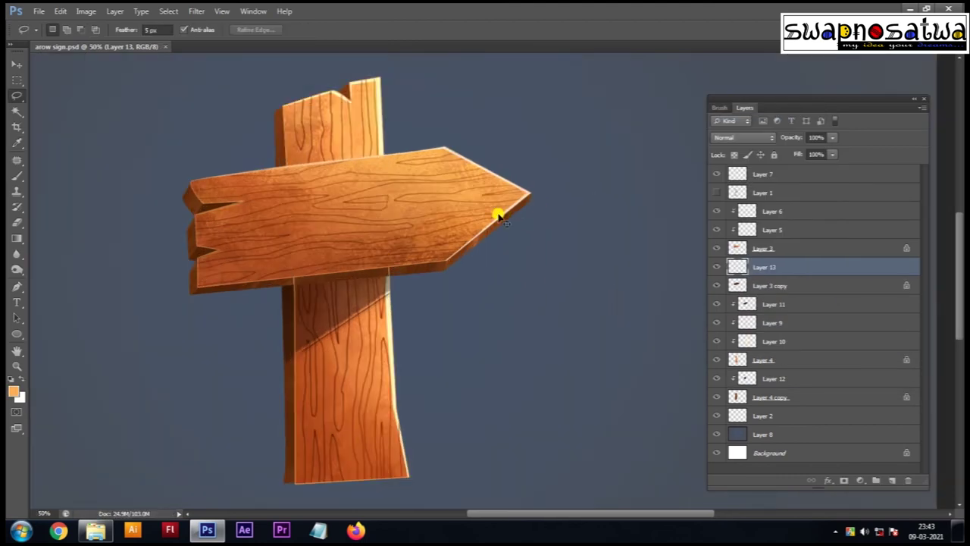
{"action": "key", "text": "ctrl+bracketleft"}
{"action": "key", "text": "7"}
{"action": "scroll", "coordinate": [331, 407], "scroll_direction": "down", "scroll_amount": 1}
{"action": "key", "text": "e"}
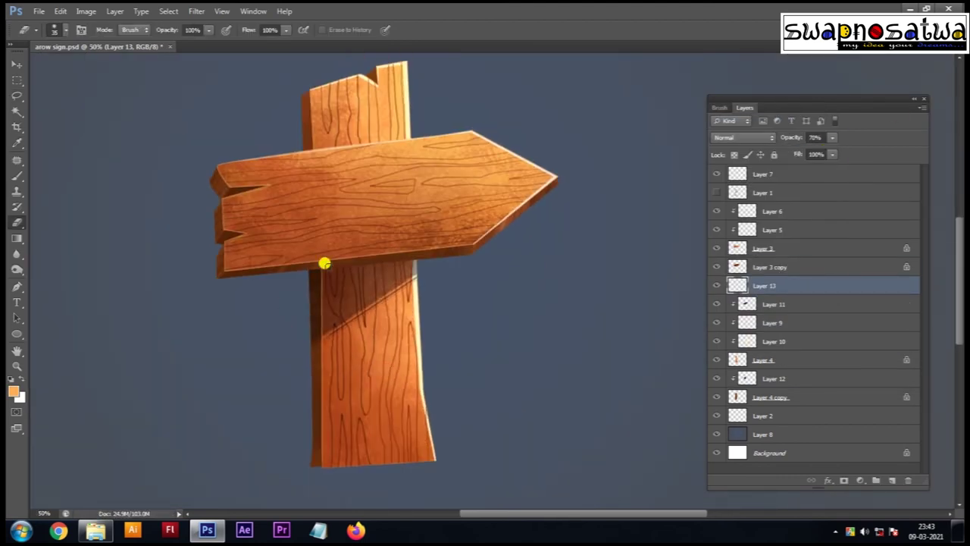
{"action": "key", "text": "ctrl+minus"}
Step: Group Layers 7, 6 and 5 into Group 1, and Layer 13 through Layer 2 into Group 2
{"action": "left_click", "coordinate": [725, 175]}
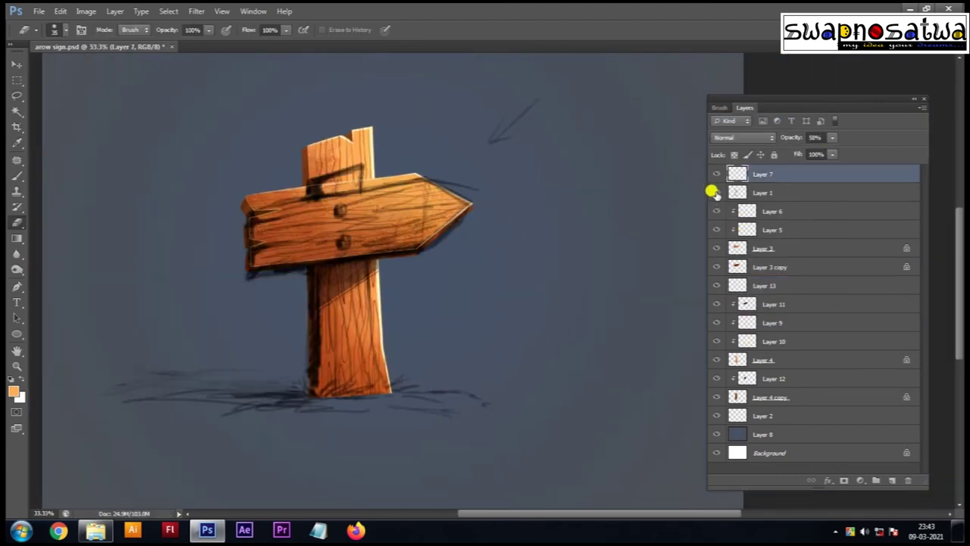
{"action": "left_click", "coordinate": [726, 210], "text": "ctrl"}
{"action": "left_click", "coordinate": [726, 230], "text": "ctrl"}
{"action": "left_click", "coordinate": [735, 247], "text": "ctrl"}
{"action": "left_click", "coordinate": [735, 267], "text": "ctrl"}
{"action": "key", "text": "ctrl+g"}
{"action": "left_click", "coordinate": [757, 205]}
{"action": "left_click", "coordinate": [762, 335], "text": "shift"}
{"action": "key", "text": "ctrl+g"}
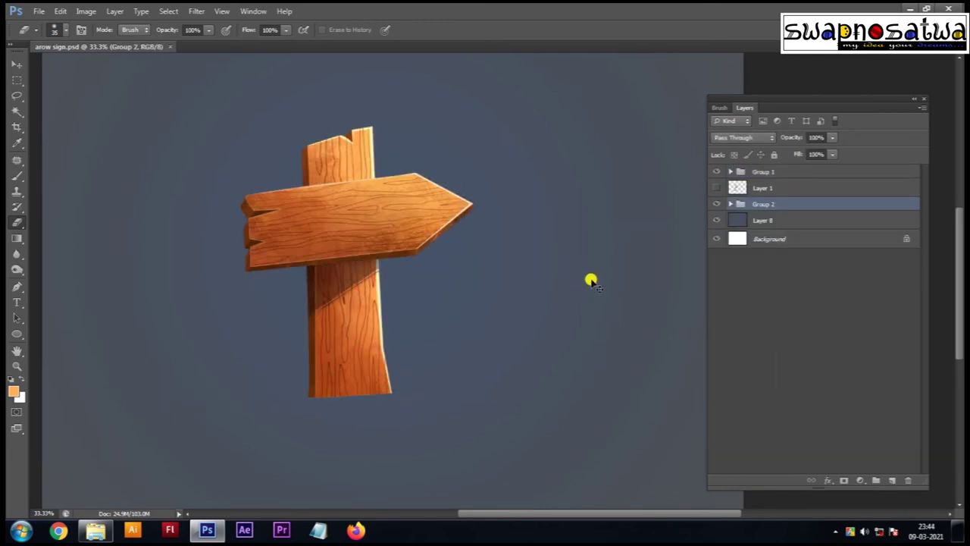
{"action": "key", "text": "ctrl+minus"}
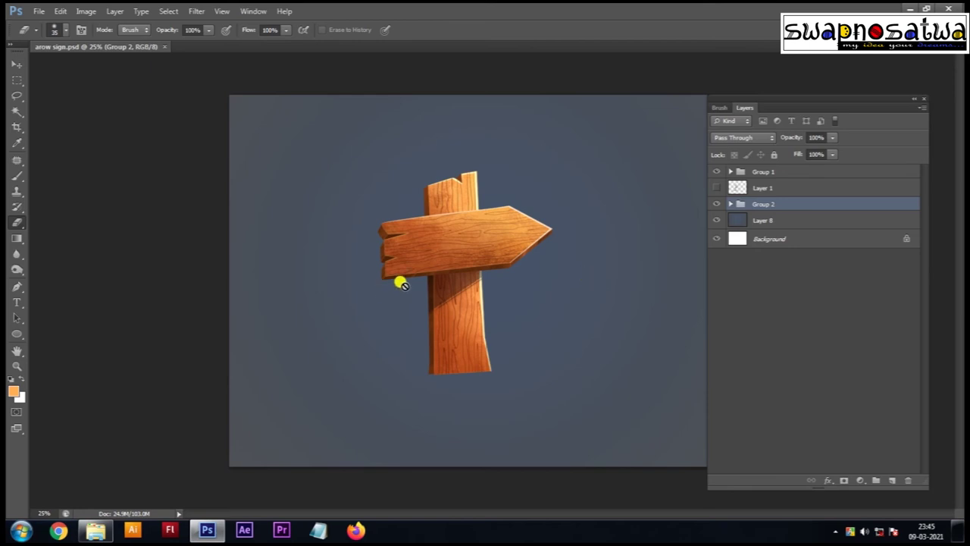
Step: On a new top layer, paint a yellow-green grass strip under the signpost
{"action": "key", "text": "ctrl+plus"}
{"action": "key", "text": "ctrl+shift+alt+n"}
{"action": "key", "text": "i"}
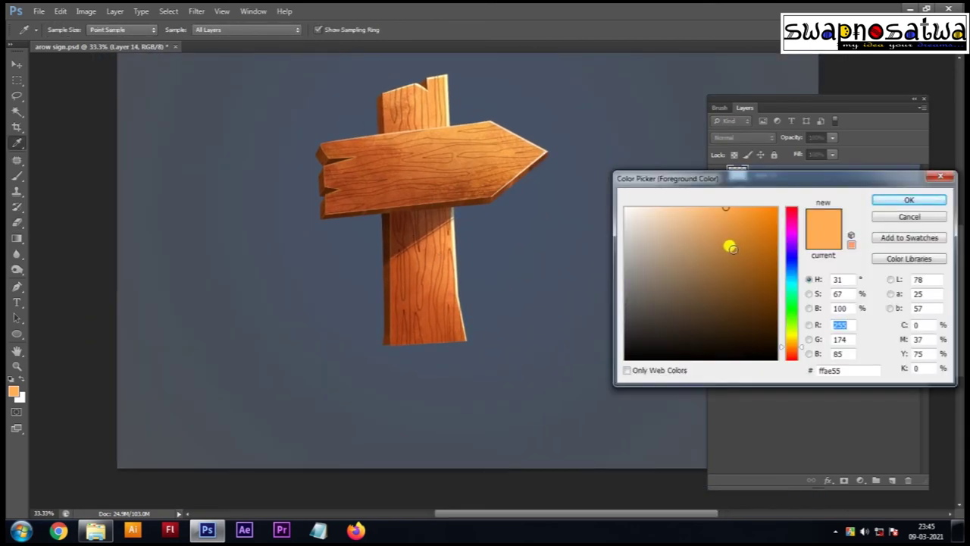
{"action": "left_click", "coordinate": [678, 218]}
{"action": "key", "text": "Return"}
{"action": "key", "text": "b"}
{"action": "left_click_drag", "start_coordinate": [341, 353], "coordinate": [542, 347]}
Step: Enable pressure-based opacity, add soft grass under the post, and trim the left end's lower edge
{"action": "key", "text": "F5"}
{"action": "left_click", "coordinate": [720, 211]}
{"action": "mouse_move", "coordinate": [303, 350]}
{"action": "left_mouse_down"}
{"action": "mouse_move", "coordinate": [400, 333]}
{"action": "mouse_move", "coordinate": [362, 336]}
{"action": "mouse_move", "coordinate": [493, 346]}
{"action": "mouse_move", "coordinate": [357, 368]}
{"action": "mouse_move", "coordinate": [331, 353]}
{"action": "mouse_move", "coordinate": [357, 366]}
{"action": "left_mouse_up"}
{"action": "key", "text": "e"}
{"action": "left_click_drag", "start_coordinate": [541, 332], "coordinate": [254, 350]}
Step: Paint darker green and then lighter green grass under the post
{"action": "left_click", "coordinate": [13, 390]}
{"action": "left_click", "coordinate": [909, 199]}
{"action": "mouse_move", "coordinate": [377, 338]}
{"action": "left_mouse_down"}
{"action": "mouse_move", "coordinate": [359, 341]}
{"action": "mouse_move", "coordinate": [411, 339]}
{"action": "left_mouse_up"}
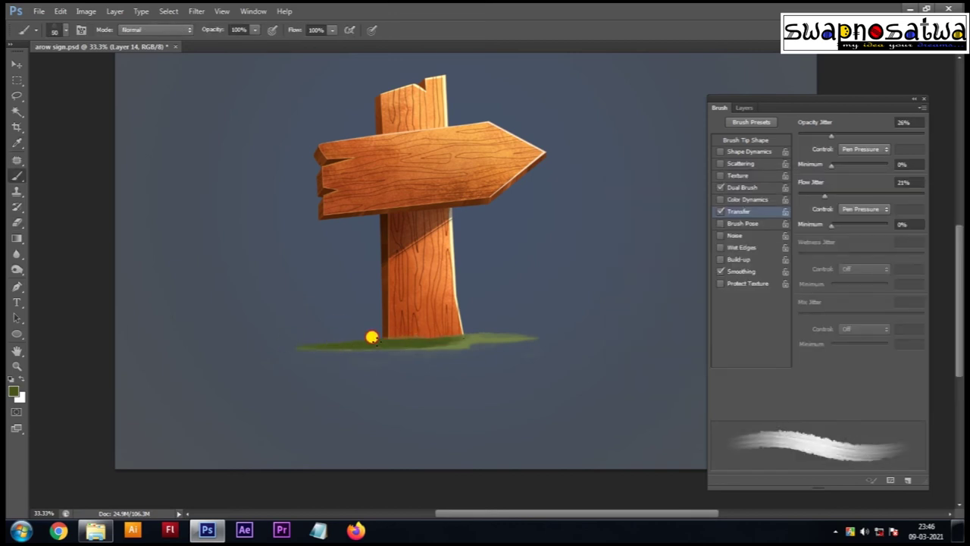
{"action": "left_click", "coordinate": [13, 391]}
{"action": "left_click", "coordinate": [690, 255]}
{"action": "left_click", "coordinate": [910, 197]}
{"action": "key", "text": "ctrl+plus"}
{"action": "mouse_move", "coordinate": [433, 298]}
{"action": "left_mouse_down"}
{"action": "mouse_move", "coordinate": [565, 288]}
{"action": "mouse_move", "coordinate": [435, 292]}
{"action": "mouse_move", "coordinate": [450, 301]}
{"action": "mouse_move", "coordinate": [364, 308]}
{"action": "mouse_move", "coordinate": [432, 306]}
{"action": "left_mouse_up"}
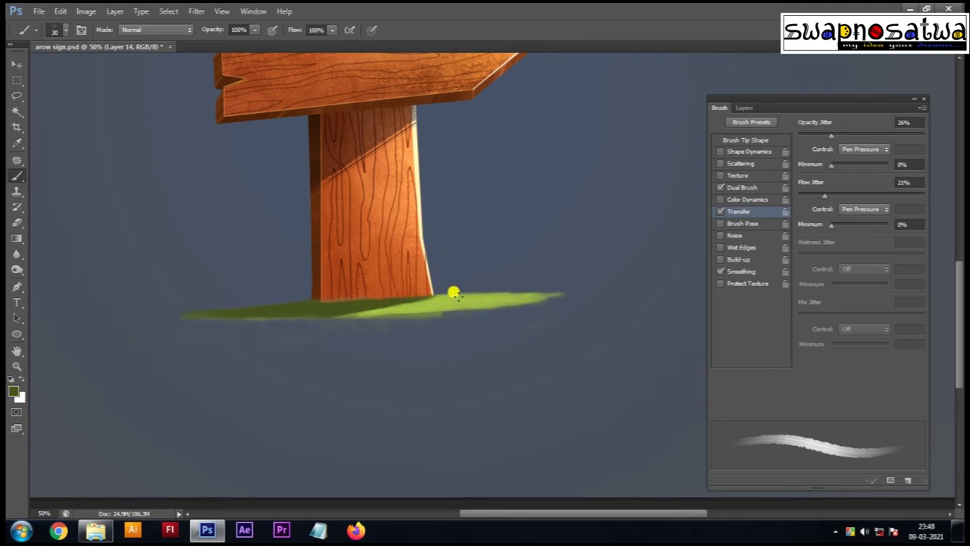
Step: Add a lighter yellow-green highlight on the right side of the grass
{"action": "key", "text": "ctrl+minus"}
{"action": "key", "text": "ctrl+plus"}
{"action": "left_click", "coordinate": [13, 391]}
{"action": "left_click", "coordinate": [745, 240]}
{"action": "left_click", "coordinate": [909, 197]}
{"action": "left_click_drag", "start_coordinate": [413, 344], "coordinate": [450, 339]}
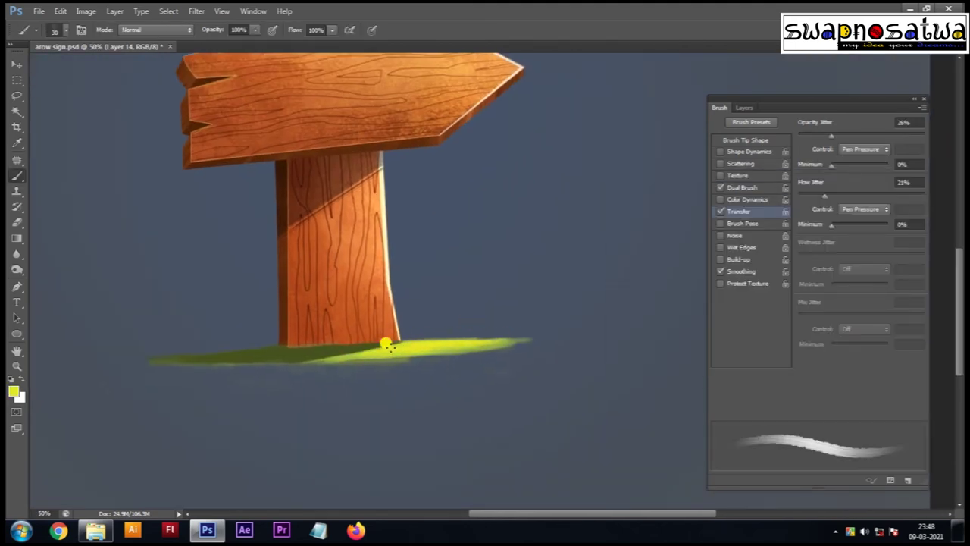
Step: Switch Shape Dynamics from opacity to size variation and paint tapered grass blades
{"action": "key", "text": "ctrl+minus"}
{"action": "left_click", "coordinate": [719, 210]}
{"action": "left_click", "coordinate": [721, 151]}
{"action": "key", "text": "ctrl+plus"}
{"action": "key", "text": "ctrl+plus"}
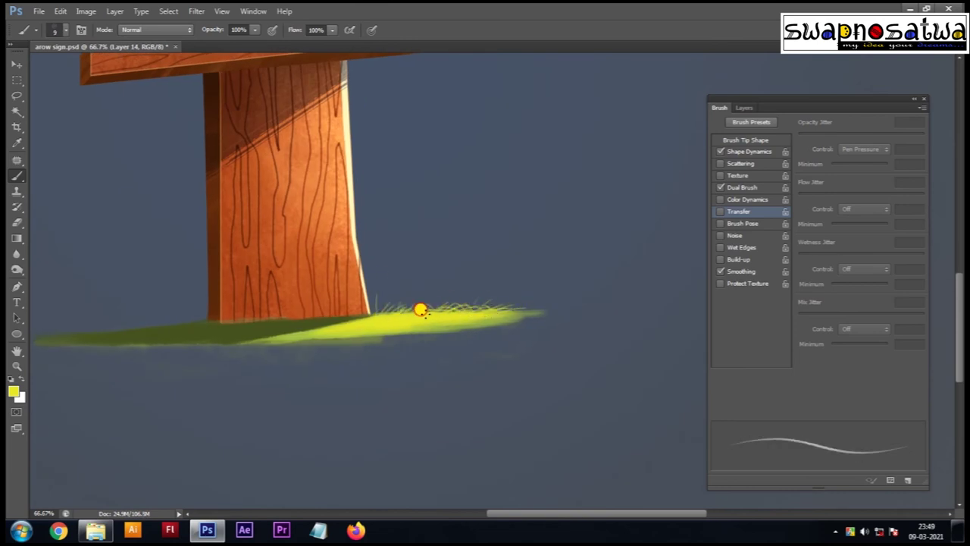
{"action": "scroll", "coordinate": [426, 309], "scroll_direction": "left", "scroll_amount": 2}
{"action": "mouse_move", "coordinate": [504, 299]}
{"action": "left_mouse_down"}
{"action": "mouse_move", "coordinate": [433, 312]}
{"action": "mouse_move", "coordinate": [457, 299]}
{"action": "left_mouse_up"}
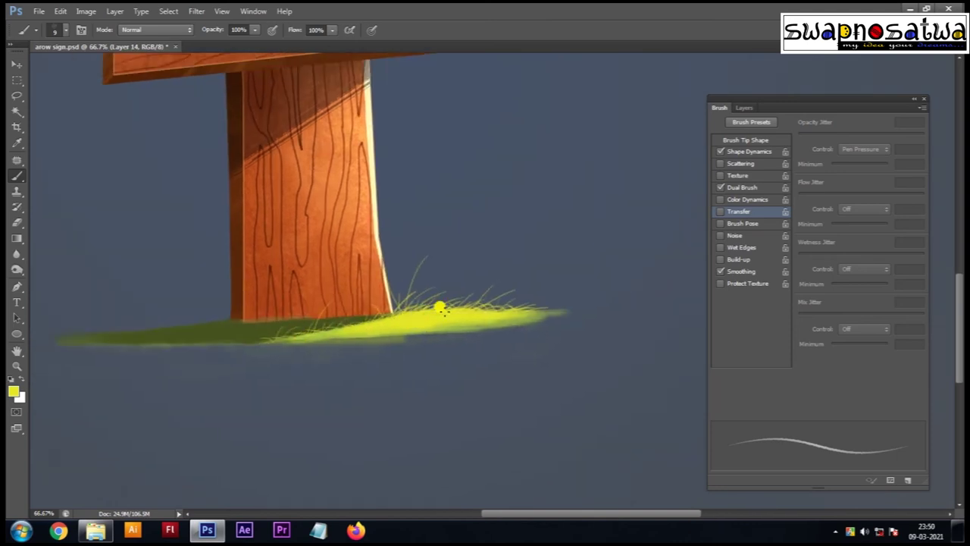
{"action": "key", "text": "ctrl+minus"}
{"action": "key", "text": "ctrl+plus"}
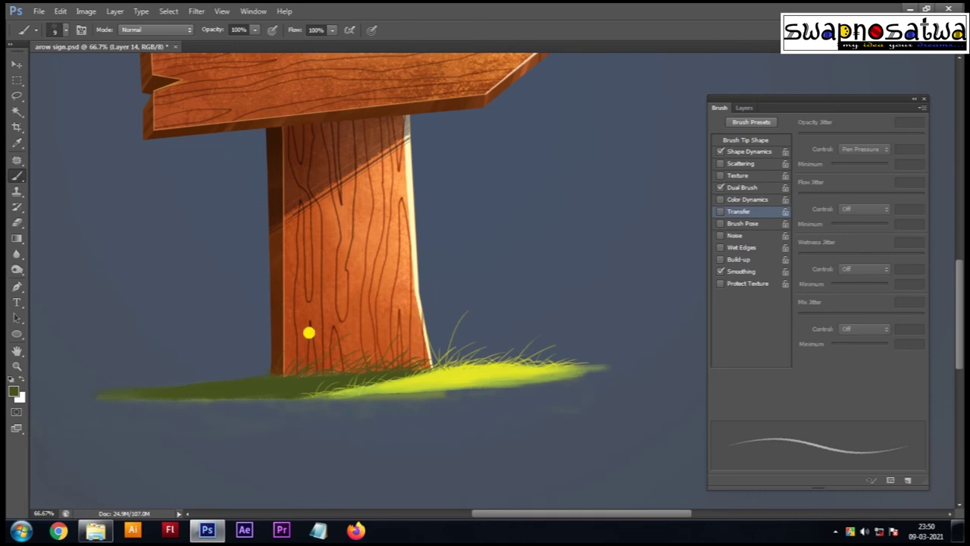
Step: Set the brush size to 7 and the painting colour to yellow-green
{"action": "key", "text": "bracketright"}
{"action": "key", "text": "bracketright"}
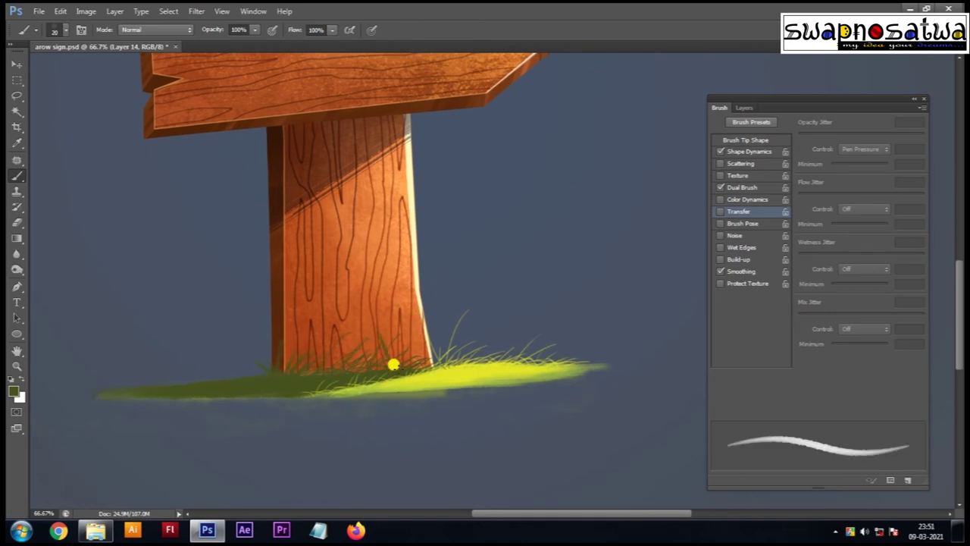
{"action": "key", "text": "bracketleft"}
{"action": "key", "text": "bracketleft"}
{"action": "key", "text": "bracketleft"}
{"action": "left_click", "coordinate": [397, 376], "text": "alt"}
Step: Brighten the grass with Levels by lowering the white point
{"action": "scroll", "coordinate": [436, 364], "scroll_direction": "down", "scroll_amount": 1}
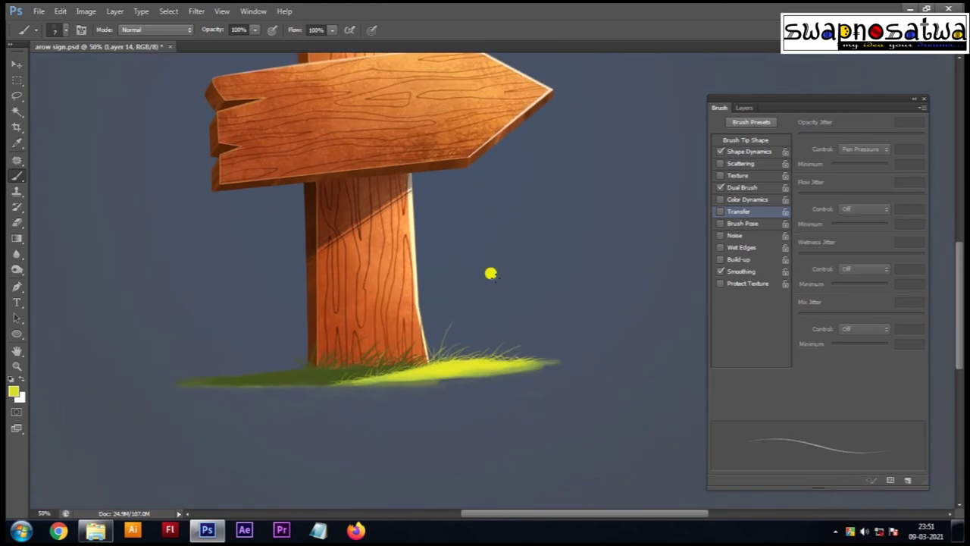
{"action": "scroll", "coordinate": [490, 273], "scroll_direction": "up", "scroll_amount": 1}
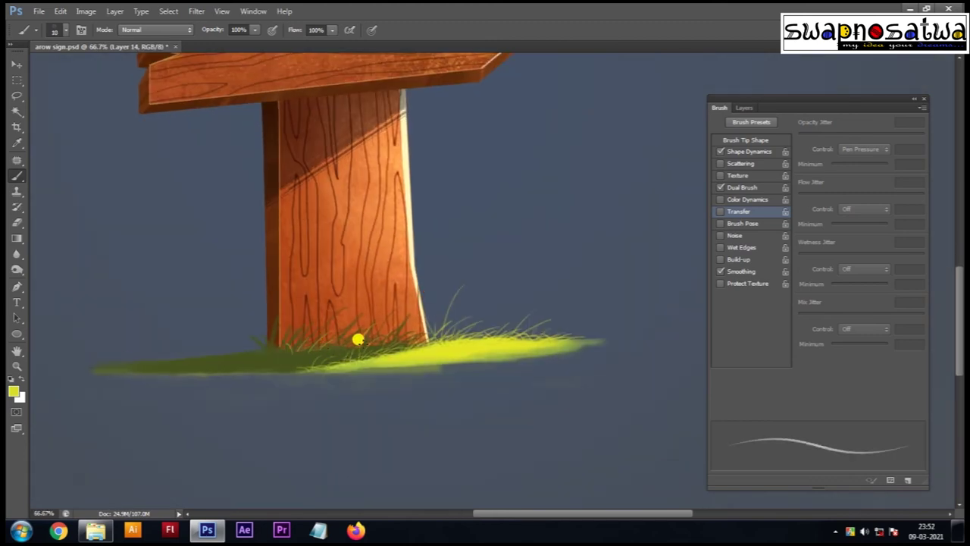
{"action": "scroll", "coordinate": [511, 225], "scroll_direction": "down", "scroll_amount": 1}
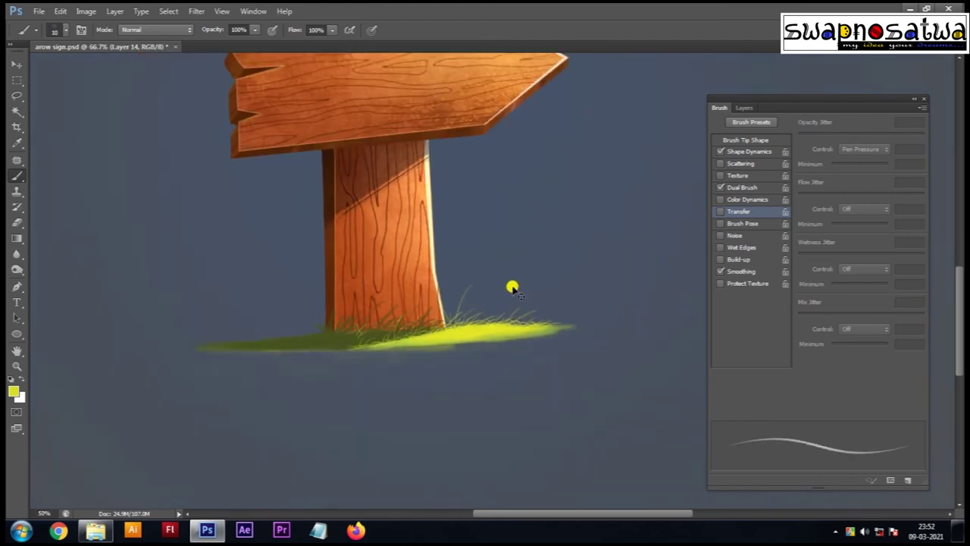
{"action": "scroll", "coordinate": [465, 273], "scroll_direction": "down", "scroll_amount": 1}
{"action": "key", "text": "ctrl+l"}
{"action": "left_click_drag", "start_coordinate": [816, 300], "coordinate": [778, 299]}
{"action": "left_click", "coordinate": [873, 187]}
Step: Brush a dark green ground shadow on a new layer above Layer 8, extending it left
{"action": "key", "text": "b"}
{"action": "scroll", "coordinate": [455, 341], "scroll_direction": "up", "scroll_amount": 1}
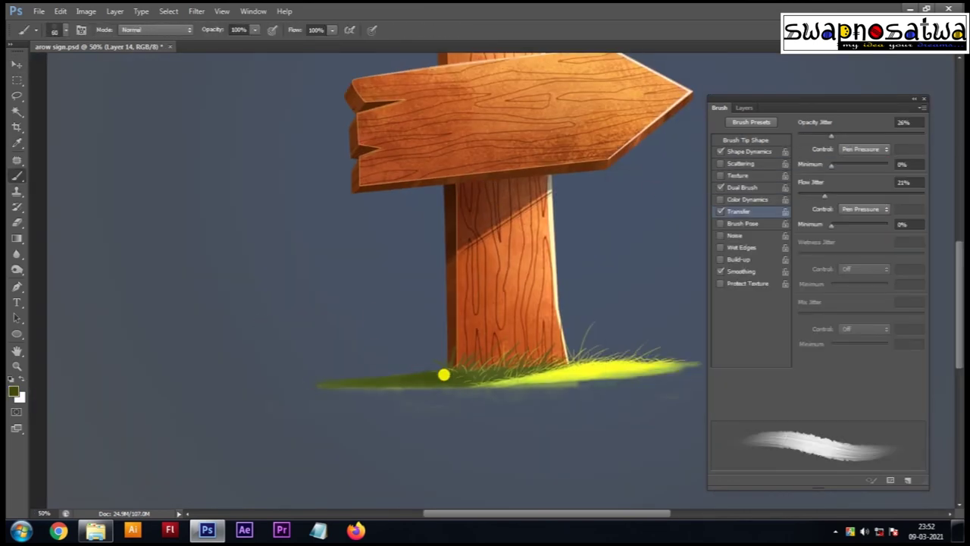
{"action": "scroll", "coordinate": [386, 401], "scroll_direction": "down", "scroll_amount": 2}
{"action": "scroll", "coordinate": [420, 343], "scroll_direction": "up", "scroll_amount": 1}
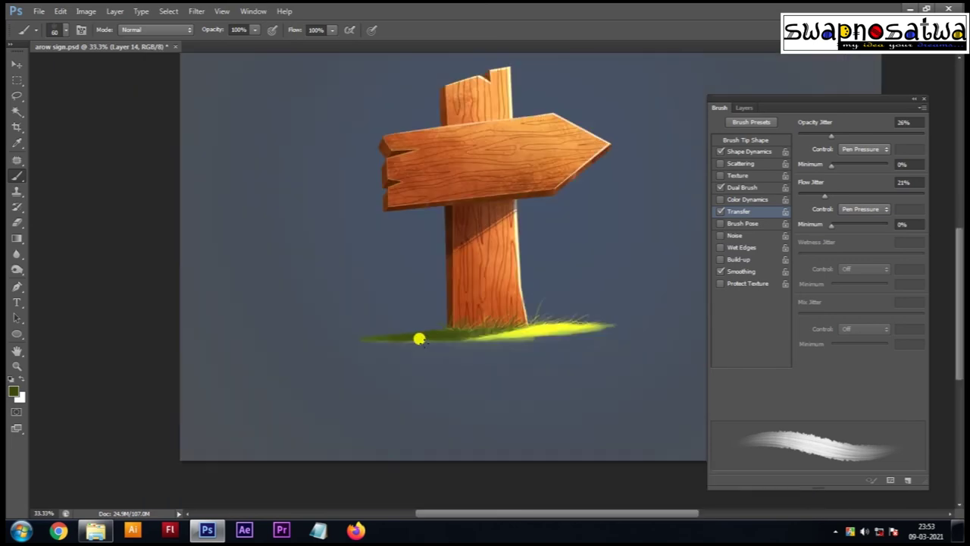
{"action": "mouse_move", "coordinate": [430, 330]}
{"action": "left_mouse_down"}
{"action": "mouse_move", "coordinate": [435, 323]}
{"action": "mouse_move", "coordinate": [315, 322]}
{"action": "left_mouse_up"}
{"action": "key", "text": "F7"}
{"action": "key", "text": "alt+bracketleft"}
{"action": "key", "text": "alt+bracketleft"}
{"action": "key", "text": "alt+bracketleft"}
{"action": "key", "text": "ctrl+shift+alt+n"}
{"action": "mouse_move", "coordinate": [409, 336]}
{"action": "left_mouse_down"}
{"action": "mouse_move", "coordinate": [342, 316]}
{"action": "mouse_move", "coordinate": [490, 315]}
{"action": "left_mouse_up"}
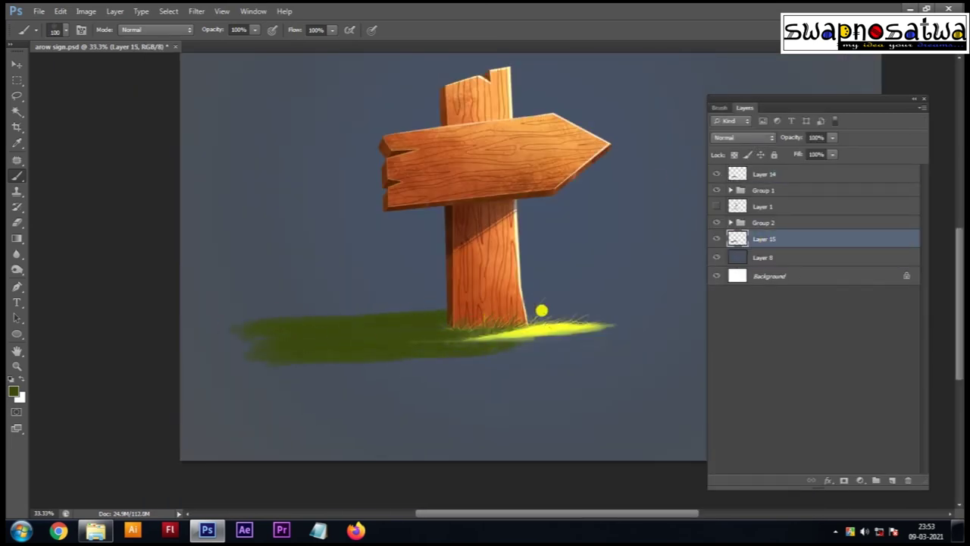
Step: Brighten the yellow grass highlight and extend it to the right
{"action": "key", "text": "e"}
{"action": "left_click", "coordinate": [719, 107]}
{"action": "left_click", "coordinate": [864, 208]}
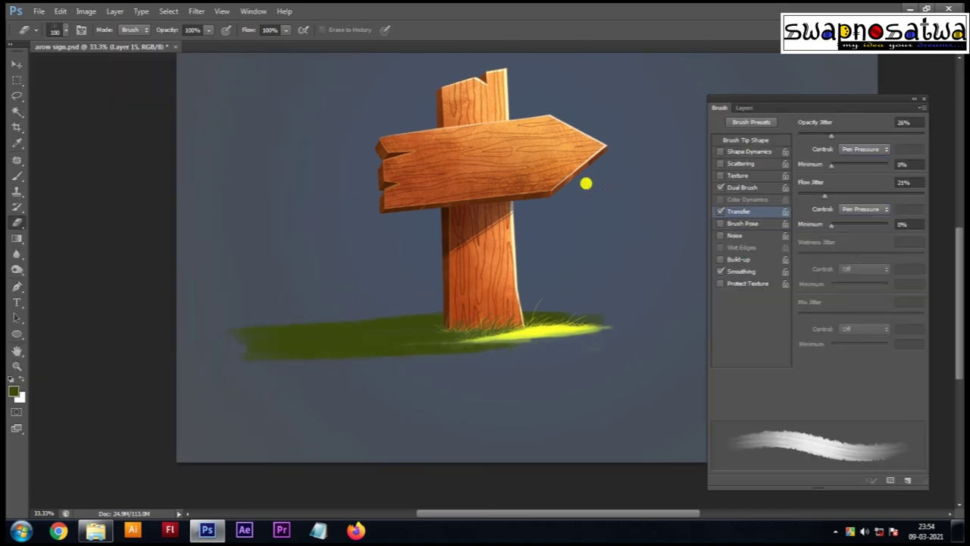
{"action": "key", "text": "b"}
{"action": "left_click", "coordinate": [561, 310], "text": "alt"}
{"action": "left_click_drag", "start_coordinate": [587, 314], "coordinate": [650, 315]}
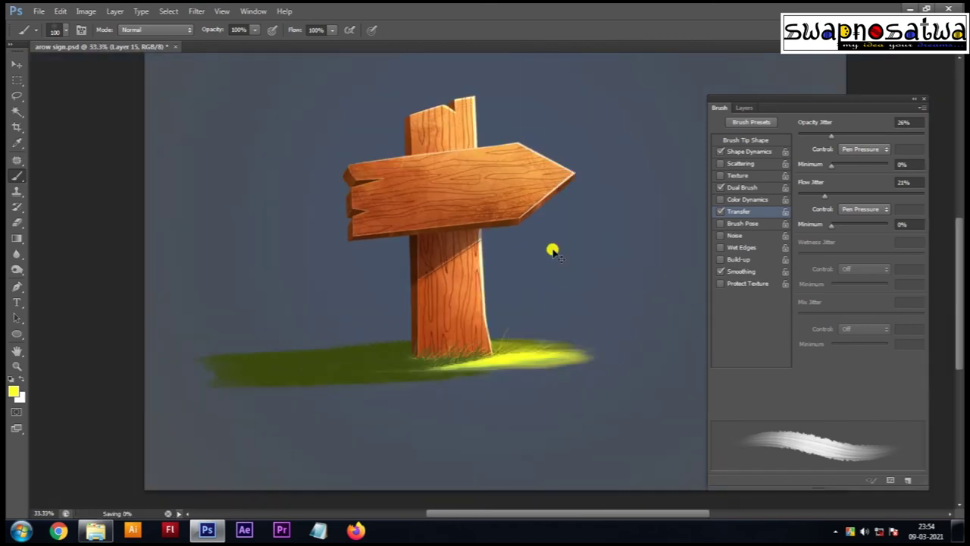
Step: Duplicate Group 1 and transform the copy flat along the ground
{"action": "left_click", "coordinate": [744, 107]}
{"action": "key", "text": "ctrl+j"}
{"action": "key", "text": "ctrl+t"}
{"action": "mouse_move", "coordinate": [504, 104]}
{"action": "left_mouse_down"}
{"action": "mouse_move", "coordinate": [432, 85]}
{"action": "mouse_move", "coordinate": [346, 413]}
{"action": "mouse_move", "coordinate": [357, 351]}
{"action": "mouse_move", "coordinate": [115, 377]}
{"action": "left_mouse_up"}
{"action": "key", "text": "Return"}
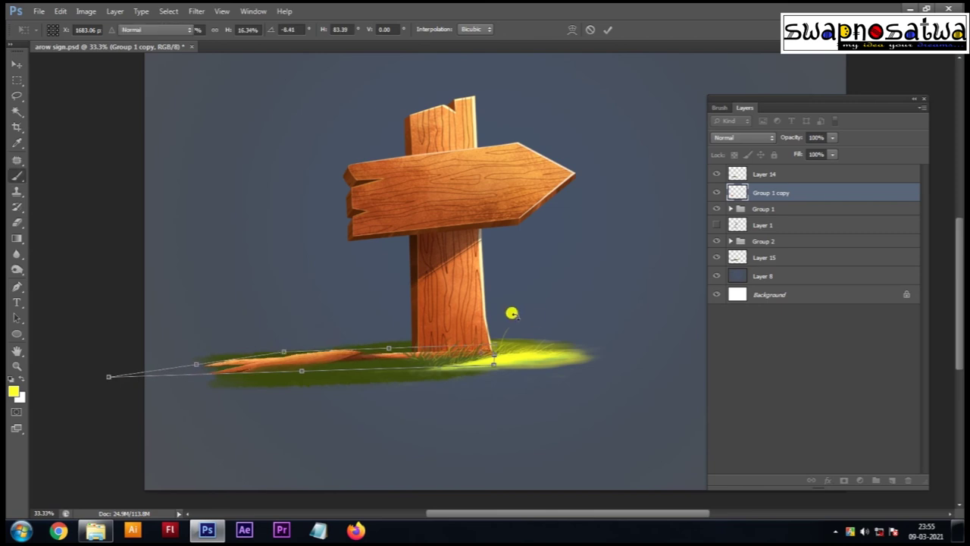
Step: Lock the copy's transparency, fill it with black, and move it to the top
{"action": "key", "text": "ctrl+bracketleft"}
{"action": "key", "text": "ctrl+bracketleft"}
{"action": "key", "text": "ctrl+bracketleft"}
{"action": "left_click", "coordinate": [734, 154]}
{"action": "key", "text": "d"}
{"action": "key", "text": "alt+BackSpace"}
{"action": "key", "text": "ctrl+shift+bracketright"}
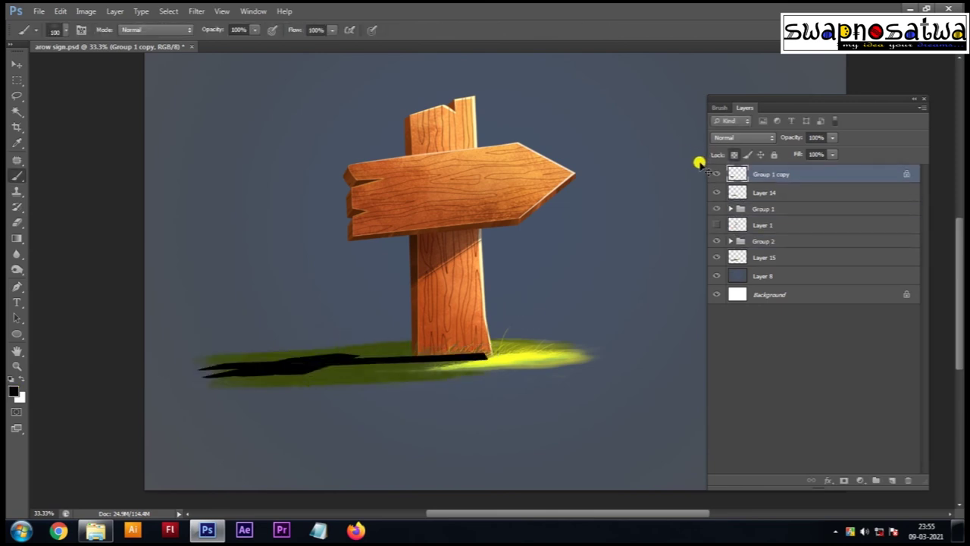
Step: Reshape the shadow along the grass and lower its opacity to 46%
{"action": "key", "text": "ctrl+t"}
{"action": "left_click_drag", "start_coordinate": [498, 351], "coordinate": [219, 353]}
{"action": "key", "text": "Return"}
{"action": "left_click", "coordinate": [832, 137]}
{"action": "left_click_drag", "start_coordinate": [834, 153], "coordinate": [799, 155]}
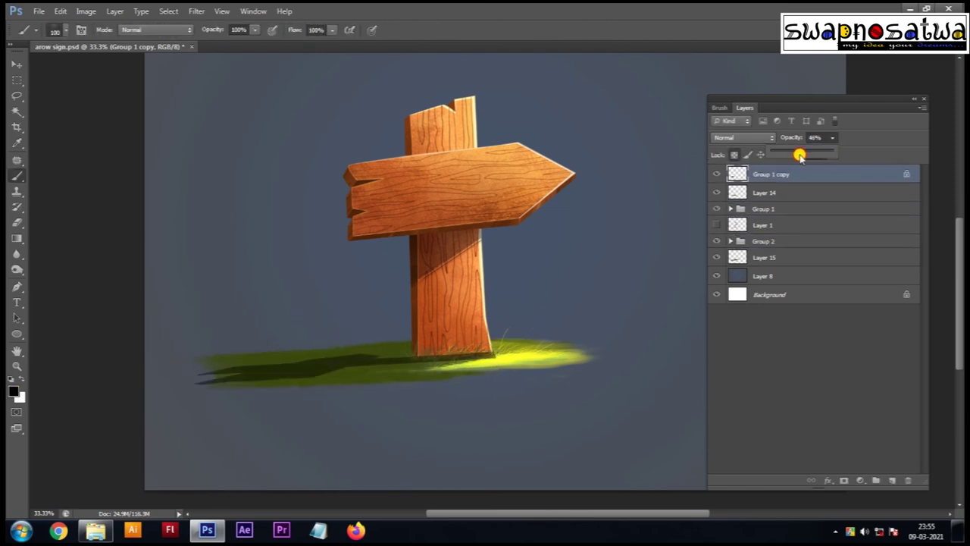
Step: Stretch the shadow further left and erase its far left end
{"action": "key", "text": "ctrl+t"}
{"action": "left_click_drag", "start_coordinate": [195, 380], "coordinate": [161, 378]}
{"action": "key", "text": "Return"}
{"action": "key", "text": "e"}
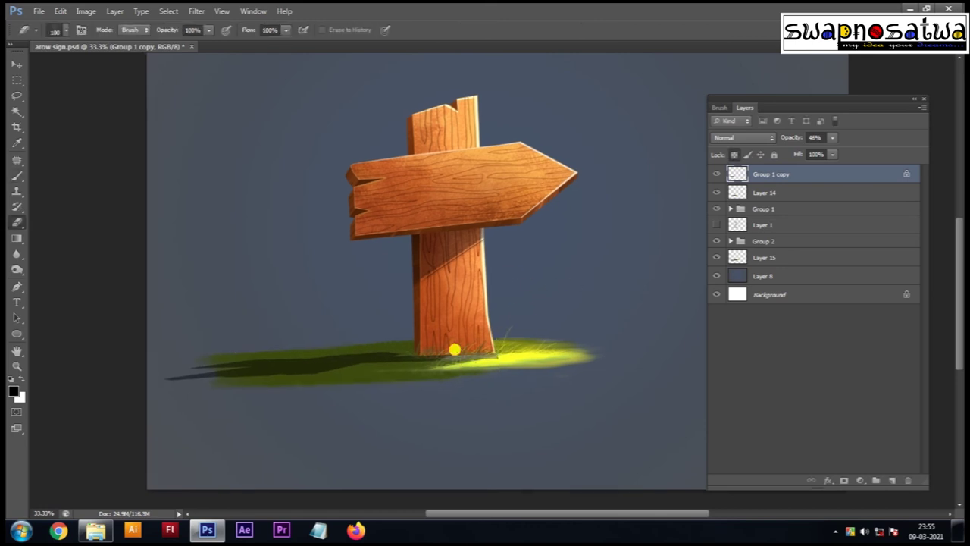
{"action": "left_click_drag", "start_coordinate": [208, 357], "coordinate": [220, 369]}
{"action": "key", "text": "bracketright"}
{"action": "key", "text": "bracketright"}
Step: Apply a Gaussian Blur to the shadow, then select several layers together
{"action": "left_click", "coordinate": [196, 11]}
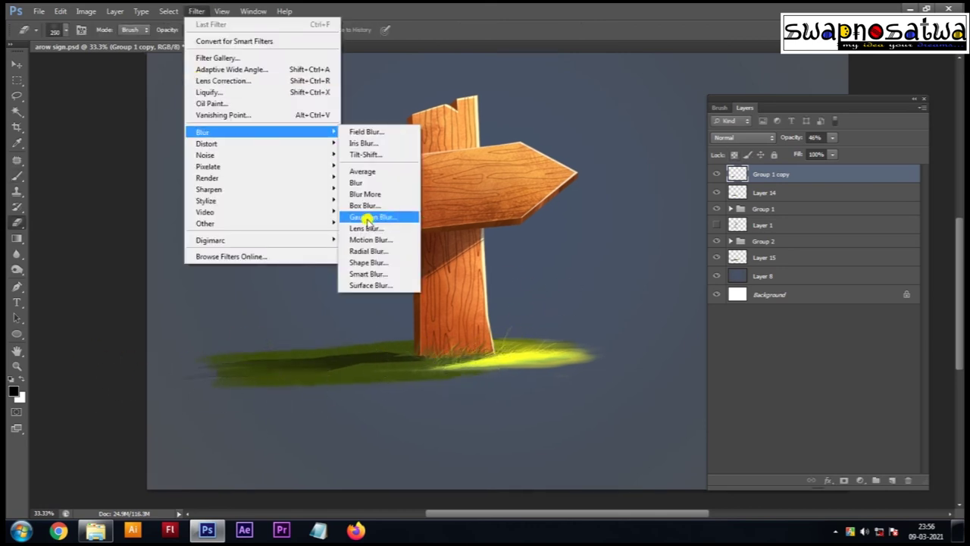
{"action": "left_click", "coordinate": [368, 217]}
{"action": "key", "text": "Return"}
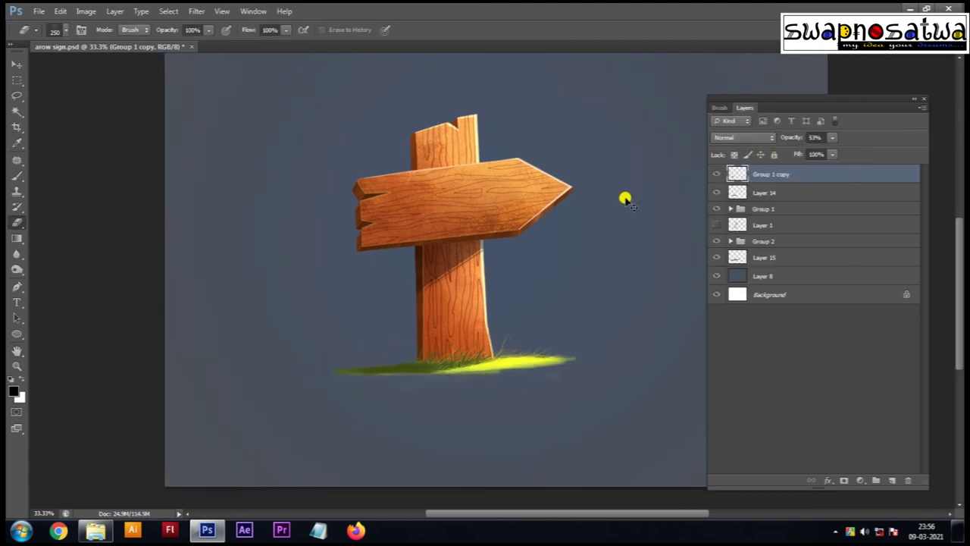
{"action": "key", "text": "ctrl+minus"}
{"action": "left_click", "coordinate": [763, 192], "text": "ctrl"}
{"action": "left_click", "coordinate": [764, 241], "text": "ctrl"}
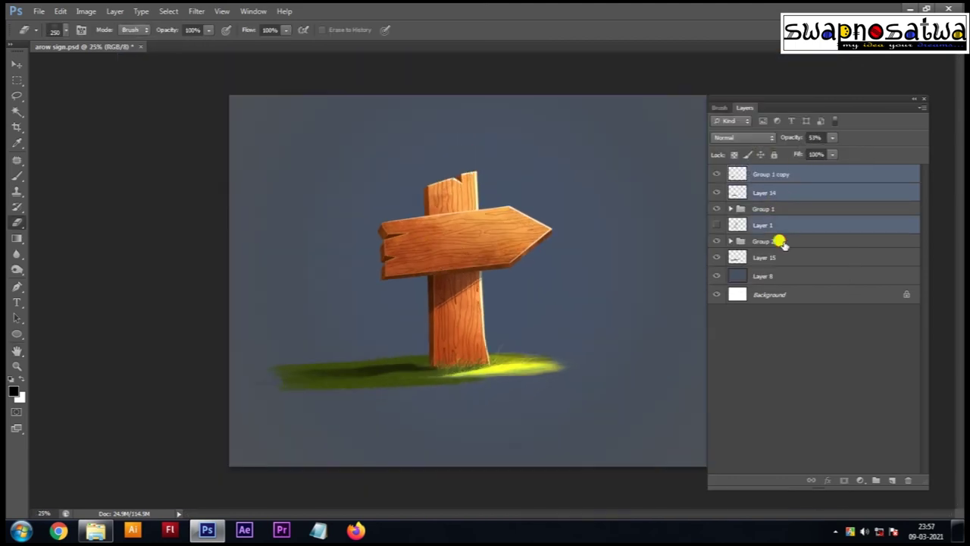
Step: Cancel a trial transform and save the document
{"action": "key", "text": "ctrl+t"}
{"action": "key", "text": "Return"}
{"action": "key", "text": "ctrl+s"}
{"action": "key", "text": "v"}
Step: On Layer 8, brighten a large elliptical selection around the signpost with Levels
{"action": "left_click", "coordinate": [520, 281]}
{"action": "right_click", "coordinate": [17, 80]}
{"action": "left_click", "coordinate": [61, 85]}
{"action": "left_click_drag", "start_coordinate": [354, 157], "coordinate": [557, 360]}
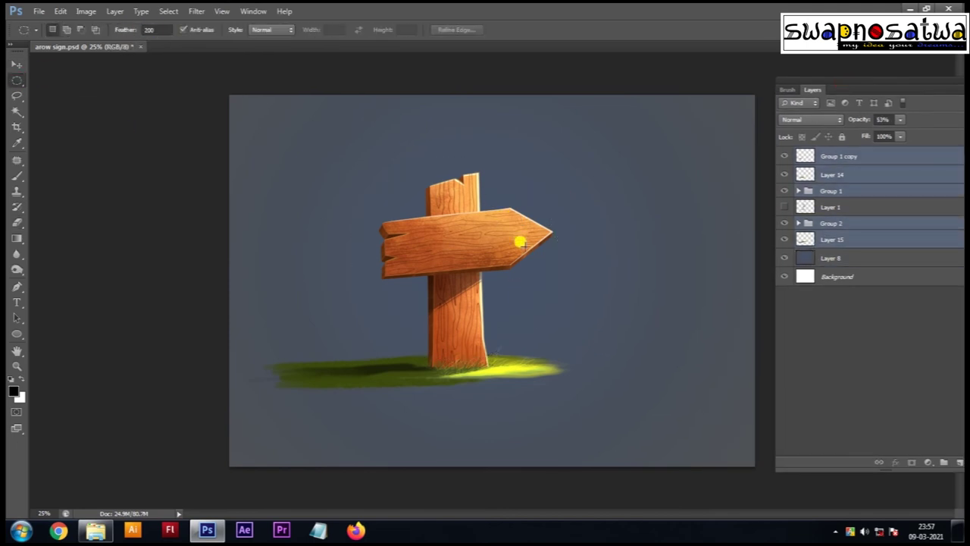
{"action": "key", "text": "ctrl+l"}
{"action": "left_click", "coordinate": [872, 188]}
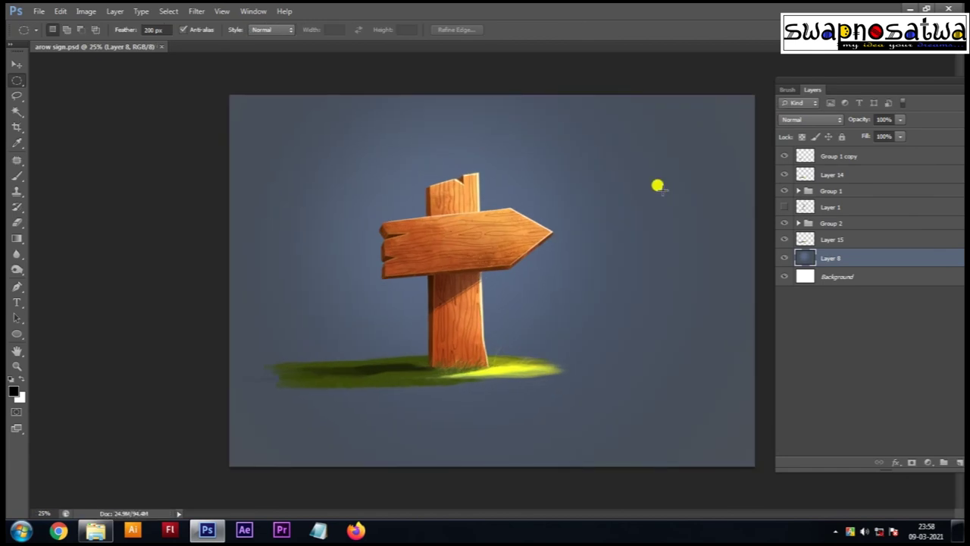
Step: Lasso the shadowed grass on Layer 15, then select Layer 14, deselect, and zoom on the sign
{"action": "left_click", "coordinate": [824, 241]}
{"action": "key", "text": "l"}
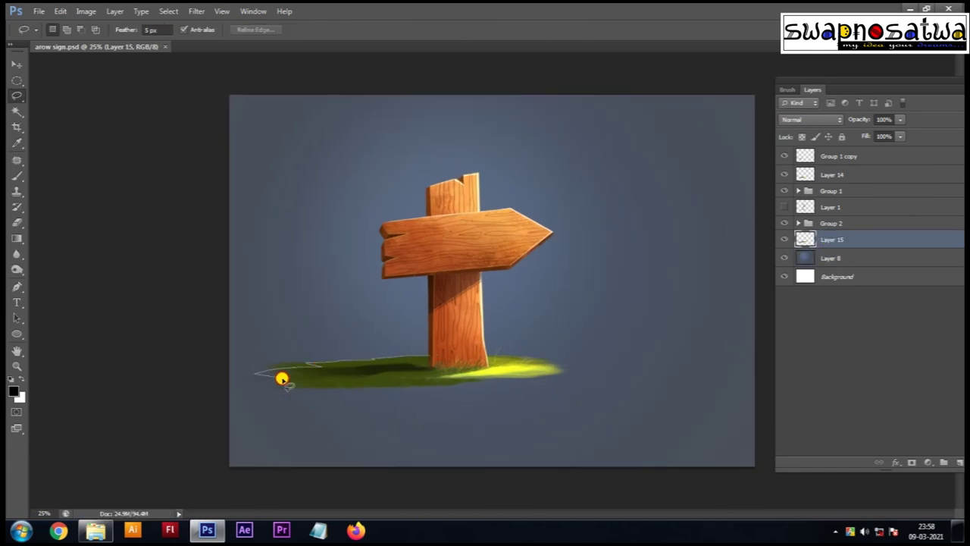
{"action": "left_click_drag", "start_coordinate": [311, 382], "coordinate": [446, 336]}
{"action": "left_click", "coordinate": [831, 178]}
{"action": "key", "text": "ctrl+d"}
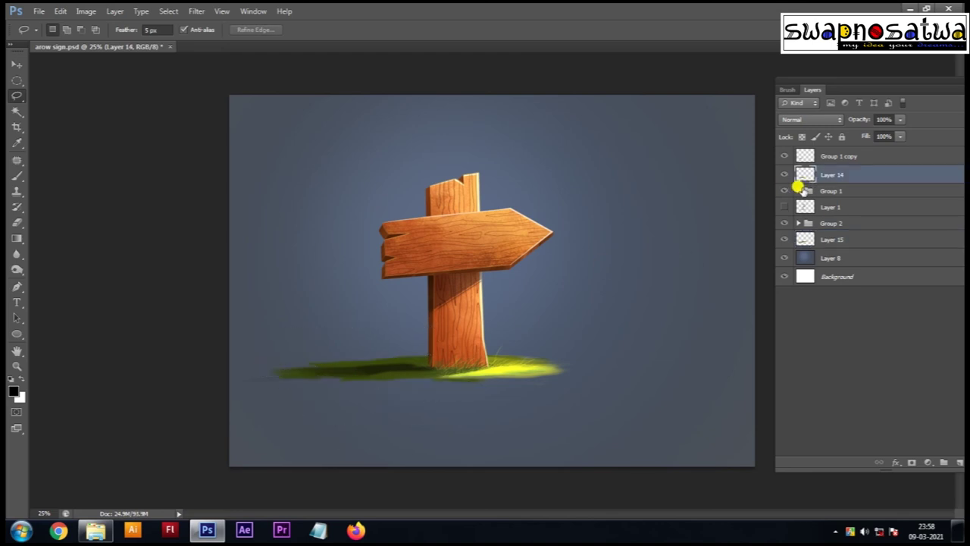
{"action": "key", "text": "ctrl+plus"}
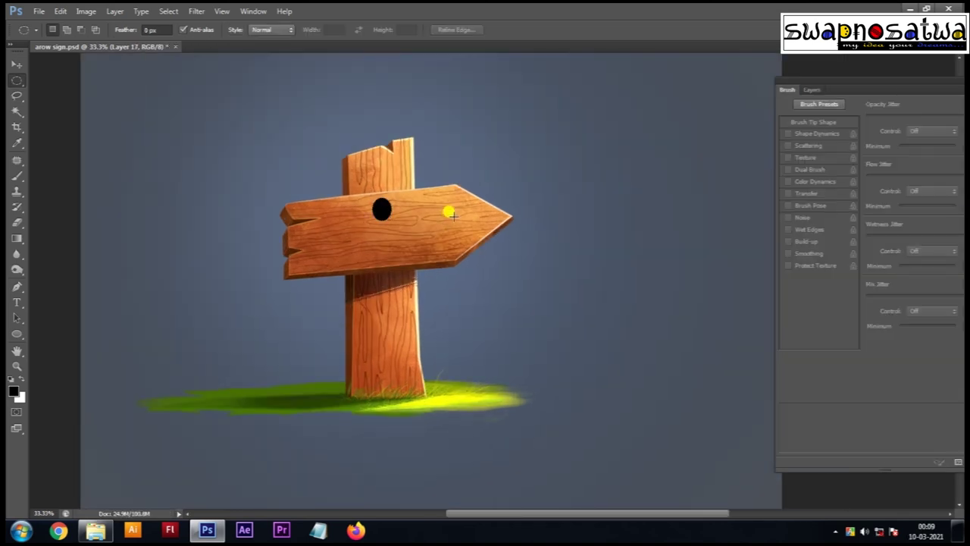
{"action": "key", "text": "ctrl+plus"}
{"action": "key", "text": "F7"}
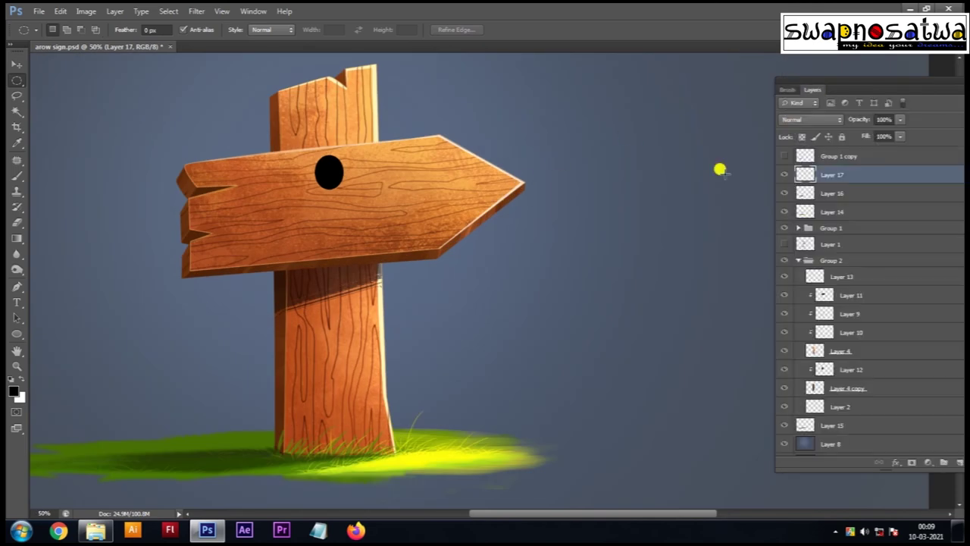
Step: On Layer 16, draw a dark brown round screw head on the arrow board and scale it up
{"action": "left_click", "coordinate": [13, 391]}
{"action": "left_click_drag", "start_coordinate": [747, 321], "coordinate": [659, 321]}
{"action": "key", "text": "Return"}
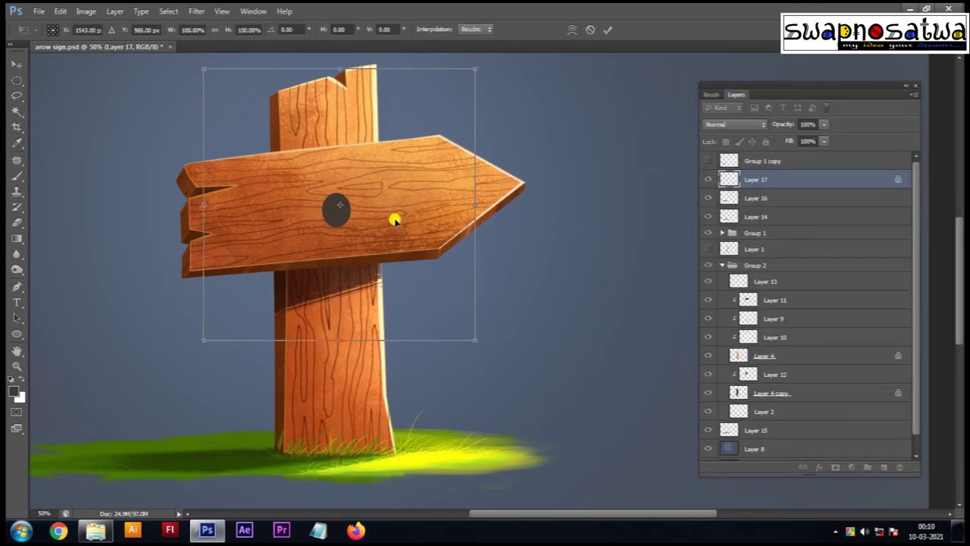
{"action": "left_click", "coordinate": [392, 212], "text": "ctrl"}
{"action": "mouse_move", "coordinate": [309, 155]}
{"action": "left_mouse_down"}
{"action": "mouse_move", "coordinate": [335, 181]}
{"action": "mouse_move", "coordinate": [336, 150]}
{"action": "left_mouse_up"}
{"action": "key", "text": "ctrl+shift+alt+n"}
{"action": "key", "text": "alt+BackSpace"}
{"action": "key", "text": "ctrl+t"}
{"action": "key", "text": "Return"}
Step: Choose a brown colour and set the Dual Brush spacing to 38%
{"action": "key", "text": "ctrl+plus"}
{"action": "key", "text": "v"}
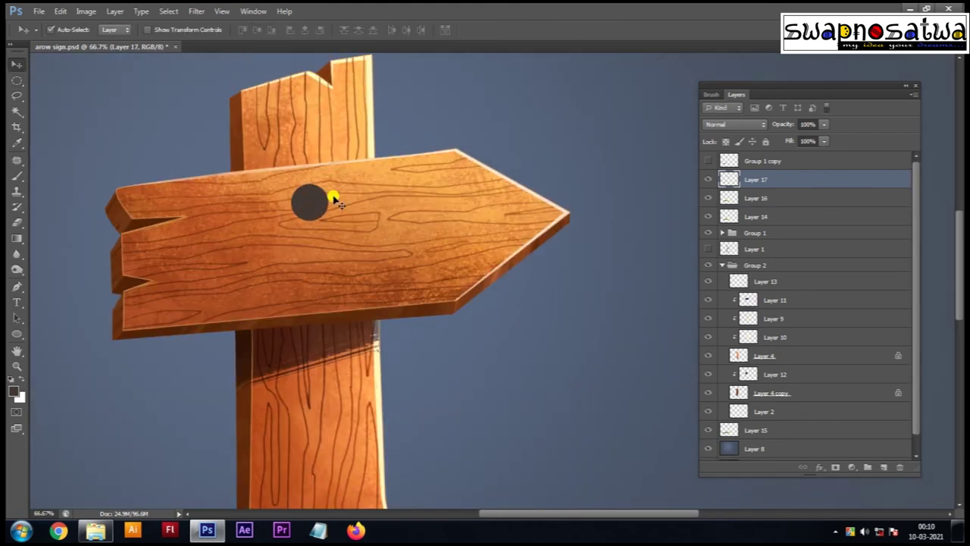
{"action": "left_click", "coordinate": [13, 391]}
{"action": "key", "text": "Return"}
{"action": "key", "text": "b"}
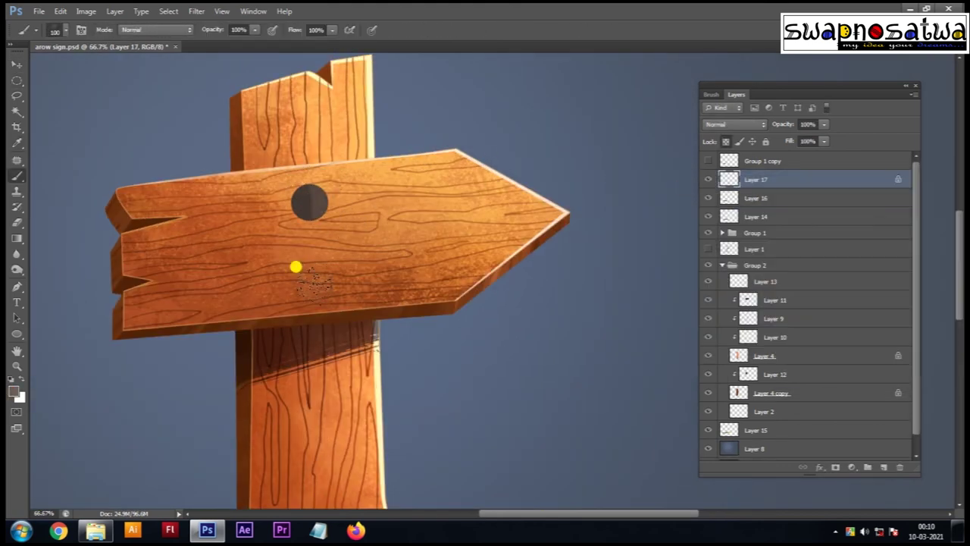
{"action": "left_click", "coordinate": [711, 94]}
{"action": "left_click", "coordinate": [755, 174]}
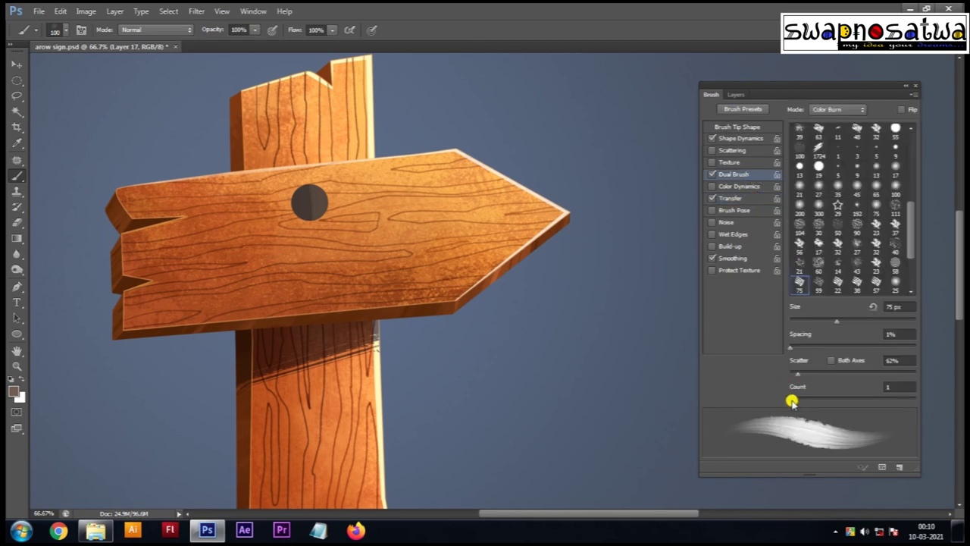
{"action": "left_click_drag", "start_coordinate": [797, 346], "coordinate": [813, 347]}
Step: Paint speckled texture over and beside the screw head
{"action": "left_click", "coordinate": [321, 220]}
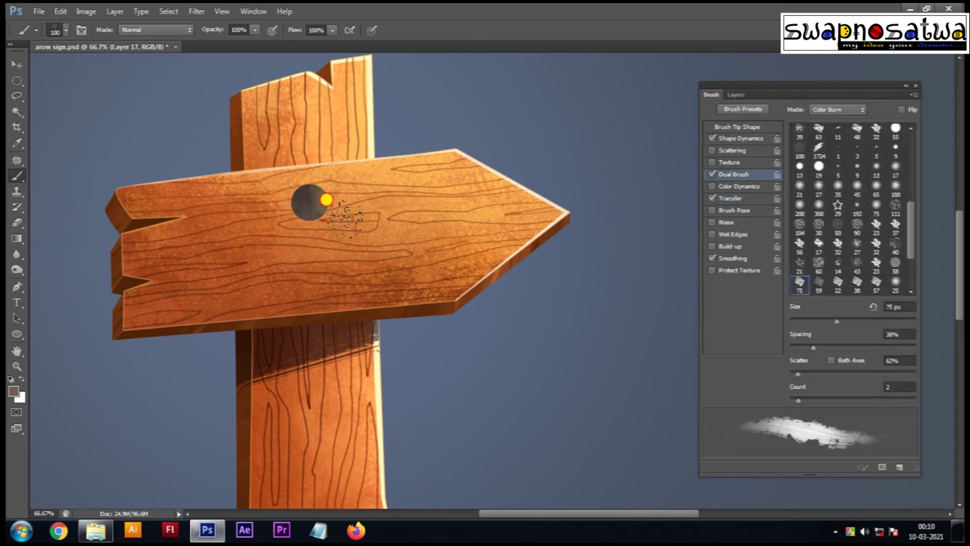
{"action": "key", "text": "ctrl+plus"}
{"action": "key", "text": "ctrl+plus"}
{"action": "mouse_move", "coordinate": [376, 219]}
{"action": "left_mouse_down"}
{"action": "mouse_move", "coordinate": [402, 182]}
{"action": "mouse_move", "coordinate": [363, 151]}
{"action": "mouse_move", "coordinate": [306, 160]}
{"action": "left_mouse_up"}
{"action": "key", "text": "ctrl+minus"}
{"action": "key", "text": "ctrl+minus"}
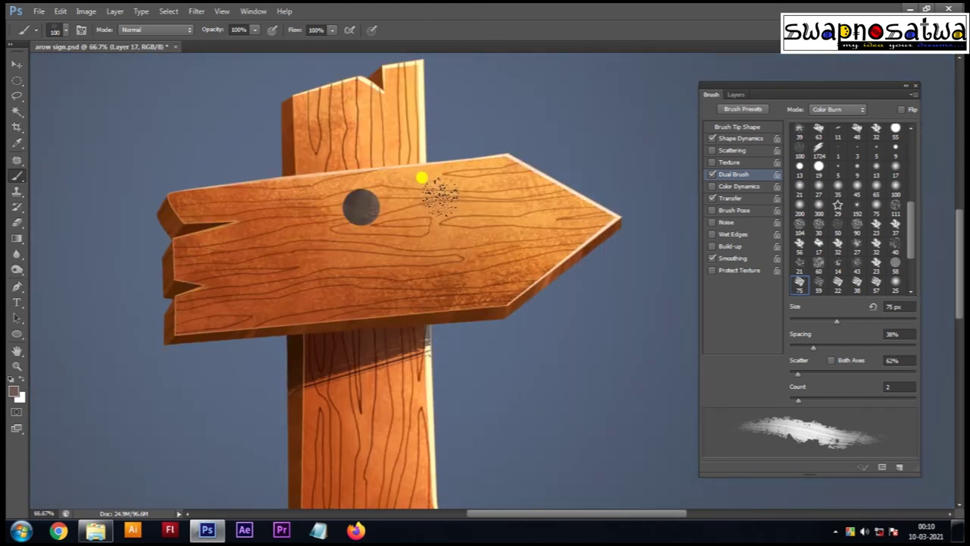
{"action": "key", "text": "ctrl+plus"}
{"action": "key", "text": "ctrl+plus"}
Step: Paint a dark vertical slot down the screw head
{"action": "key", "text": "i"}
{"action": "left_click", "coordinate": [12, 390]}
{"action": "left_click", "coordinate": [888, 199]}
{"action": "key", "text": "b"}
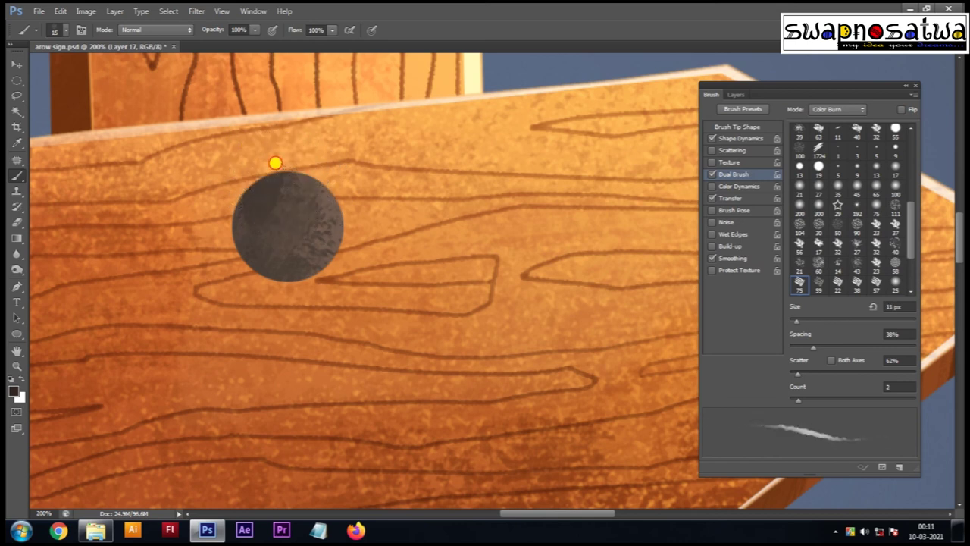
{"action": "left_click_drag", "start_coordinate": [275, 162], "coordinate": [277, 325]}
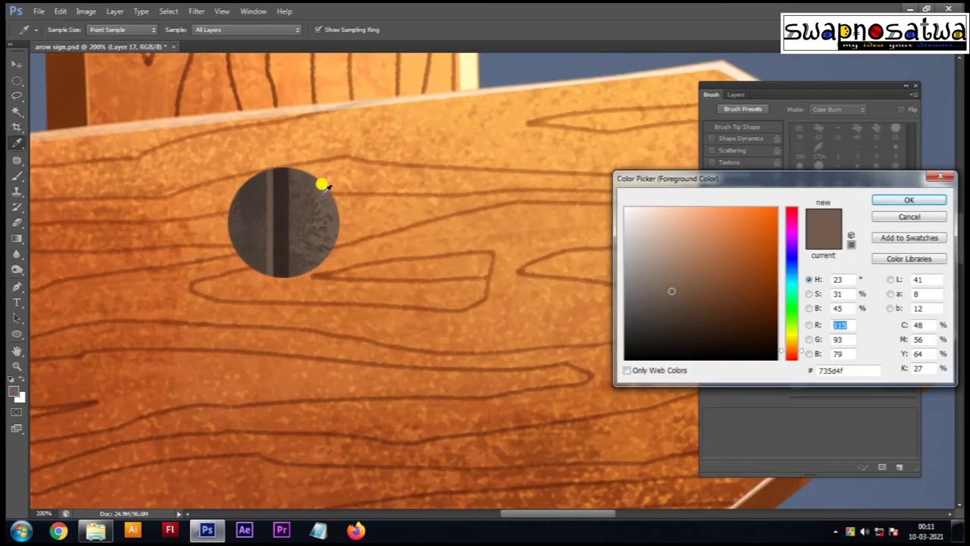
Step: Paint lighter vertical shading strokes on both sides of the screw's dark slot
{"action": "left_click", "coordinate": [875, 201]}
{"action": "key", "text": "b"}
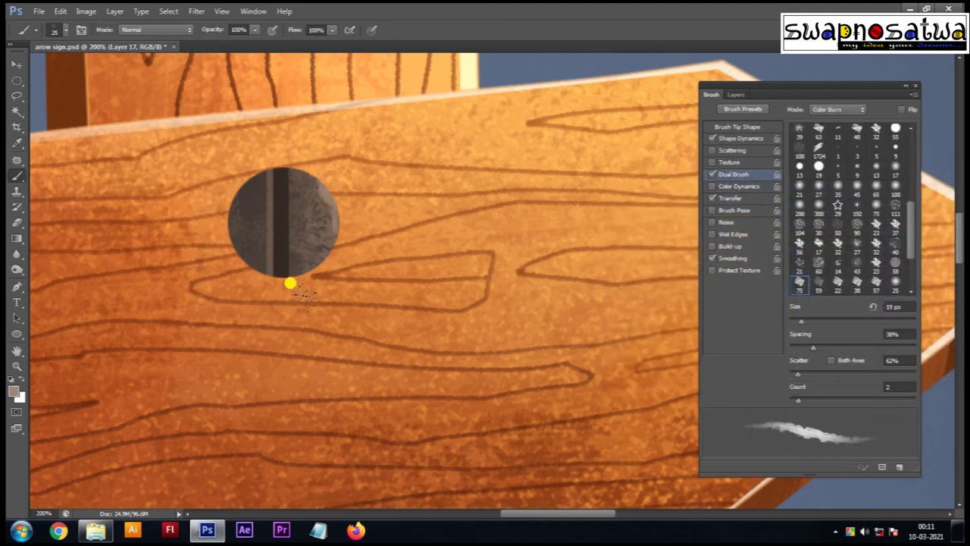
{"action": "left_click_drag", "start_coordinate": [300, 157], "coordinate": [300, 247]}
{"action": "left_click_drag", "start_coordinate": [243, 240], "coordinate": [244, 177]}
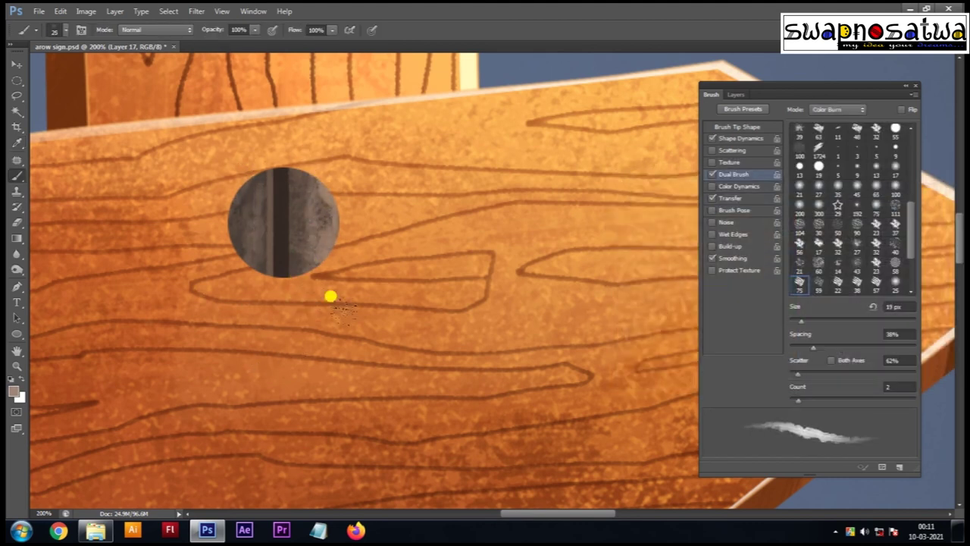
{"action": "scroll", "coordinate": [424, 219], "scroll_direction": "down", "scroll_amount": 1}
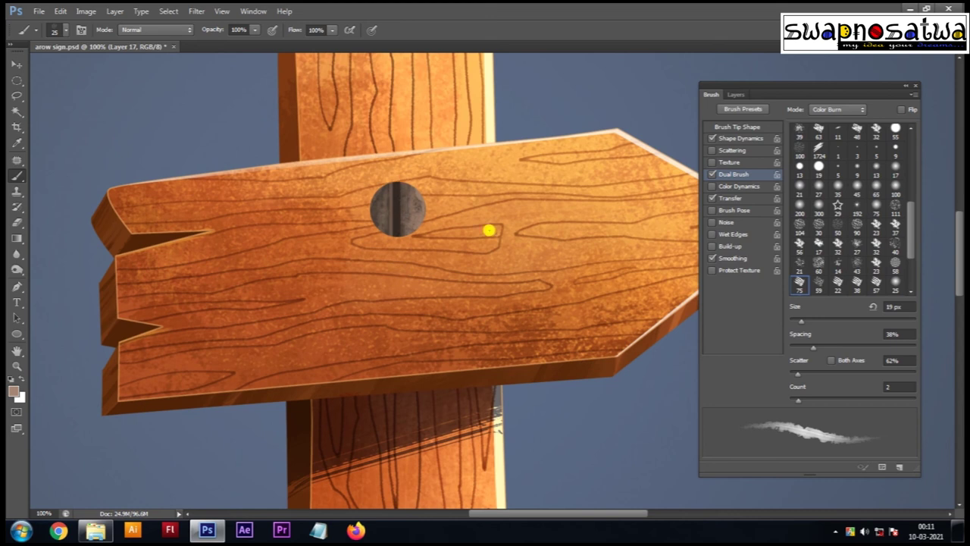
{"action": "scroll", "coordinate": [493, 229], "scroll_direction": "up", "scroll_amount": 2}
{"action": "scroll", "coordinate": [404, 292], "scroll_direction": "down", "scroll_amount": 1}
Step: Trace the screw's right rim as a selection and brighten it with Levels
{"action": "key", "text": "i"}
{"action": "left_click", "coordinate": [14, 391]}
{"action": "left_click", "coordinate": [885, 200]}
{"action": "key", "text": "p"}
{"action": "key", "text": "ctrl+Return"}
{"action": "key", "text": "ctrl+l"}
{"action": "left_click_drag", "start_coordinate": [831, 301], "coordinate": [777, 299]}
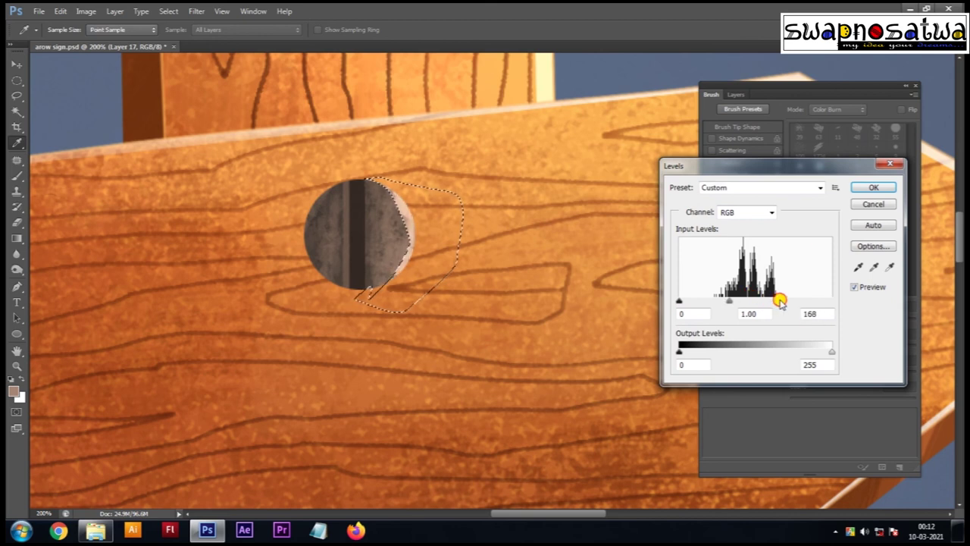
{"action": "key", "text": "Return"}
{"action": "key", "text": "ctrl+d"}
{"action": "scroll", "coordinate": [541, 219], "scroll_direction": "down", "scroll_amount": 2}
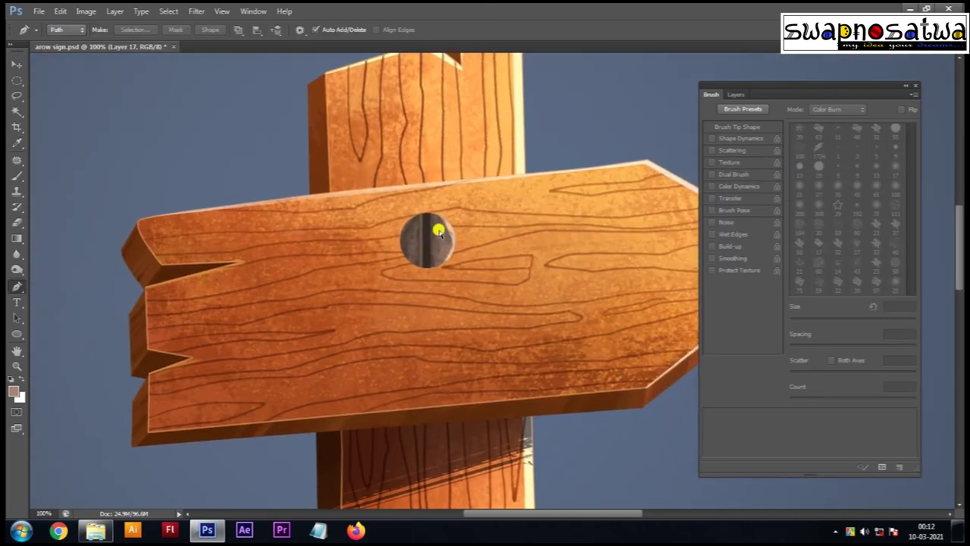
Step: Lighten the strip beside the slot by loading its edge path and applying Levels
{"action": "scroll", "coordinate": [443, 232], "scroll_direction": "up", "scroll_amount": 2}
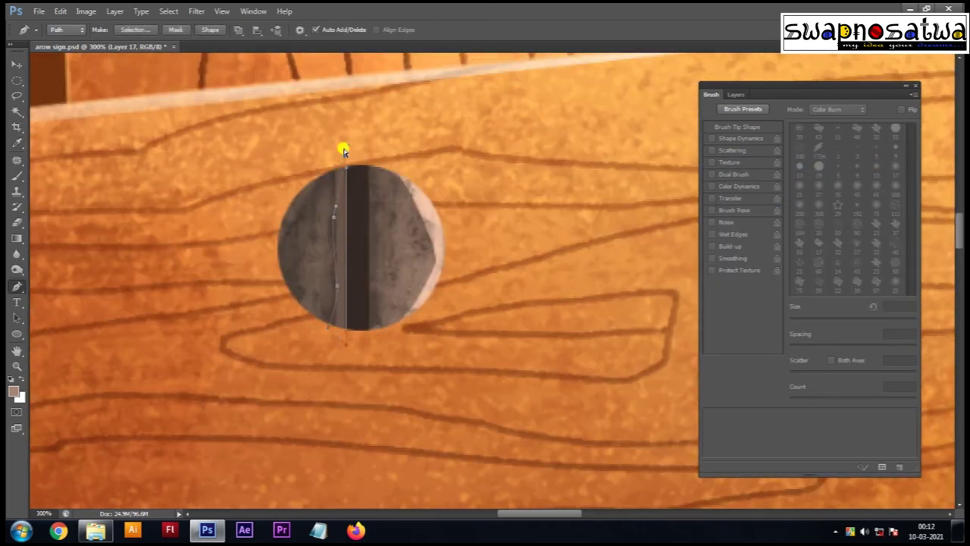
{"action": "key", "text": "ctrl+Return"}
{"action": "key", "text": "ctrl+l"}
{"action": "left_click_drag", "start_coordinate": [825, 251], "coordinate": [762, 249]}
{"action": "key", "text": "Return"}
{"action": "key", "text": "ctrl+d"}
{"action": "scroll", "coordinate": [510, 267], "scroll_direction": "down", "scroll_amount": 1}
{"action": "scroll", "coordinate": [510, 267], "scroll_direction": "down", "scroll_amount": 2}
{"action": "scroll", "coordinate": [418, 210], "scroll_direction": "up", "scroll_amount": 3}
Step: With a 7 px brush, paint light and dark vertical strokes down the screw slot
{"action": "key", "text": "b"}
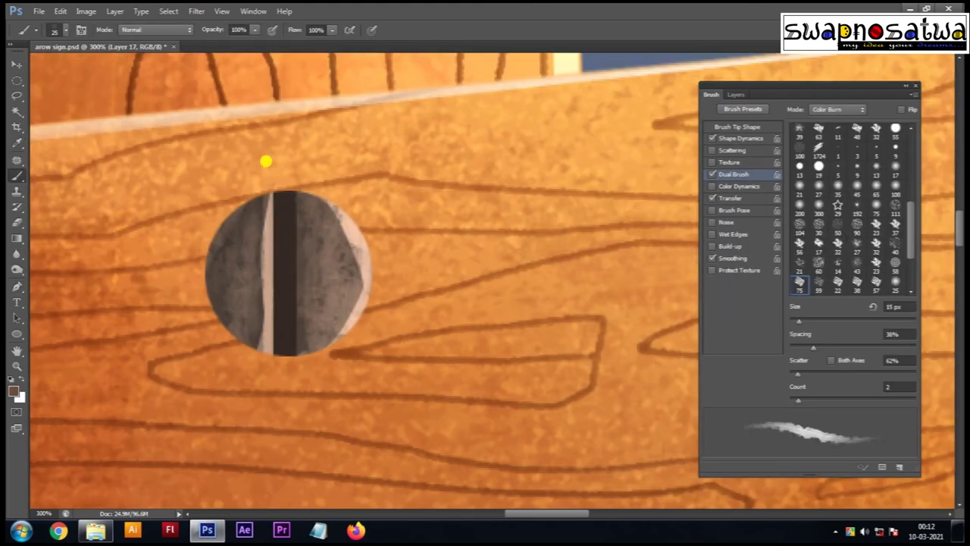
{"action": "key", "text": "bracketleft"}
{"action": "key", "text": "bracketleft"}
{"action": "key", "text": "bracketleft"}
{"action": "left_click_drag", "start_coordinate": [281, 174], "coordinate": [279, 356]}
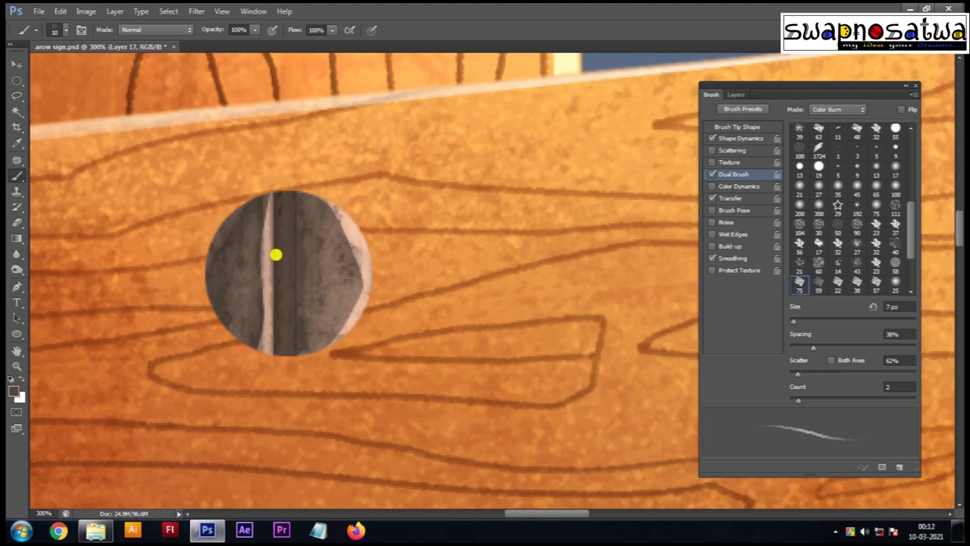
{"action": "left_click_drag", "start_coordinate": [295, 182], "coordinate": [294, 355]}
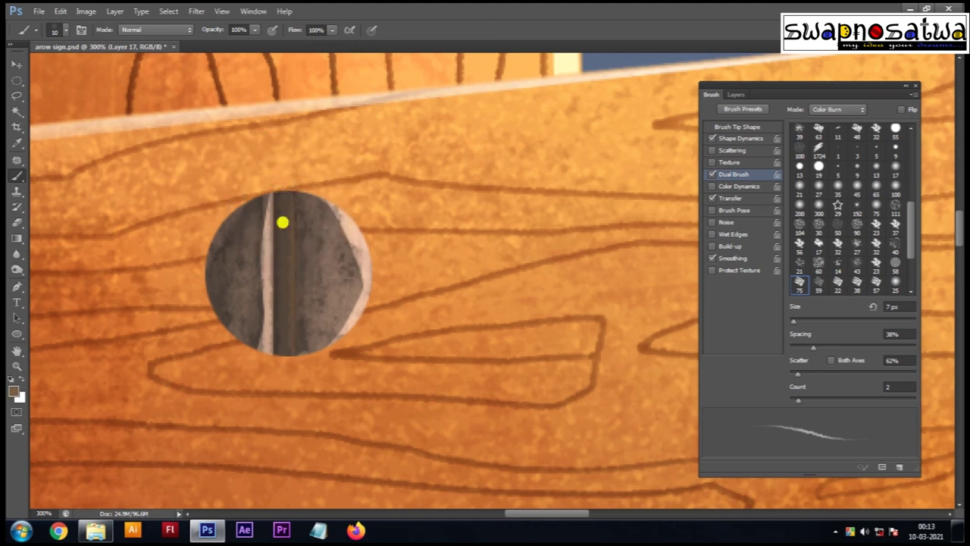
{"action": "left_click_drag", "start_coordinate": [279, 187], "coordinate": [281, 322]}
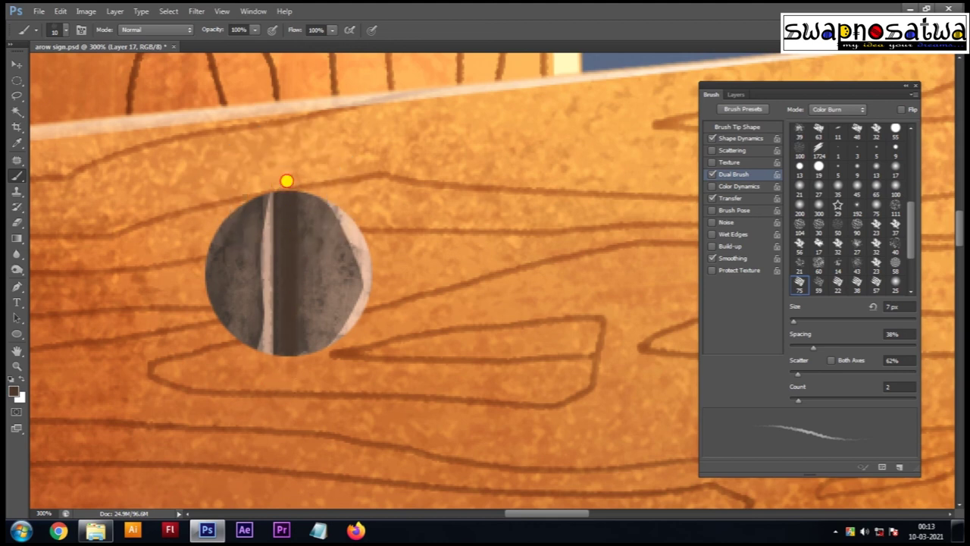
{"action": "left_click_drag", "start_coordinate": [413, 210], "coordinate": [401, 288]}
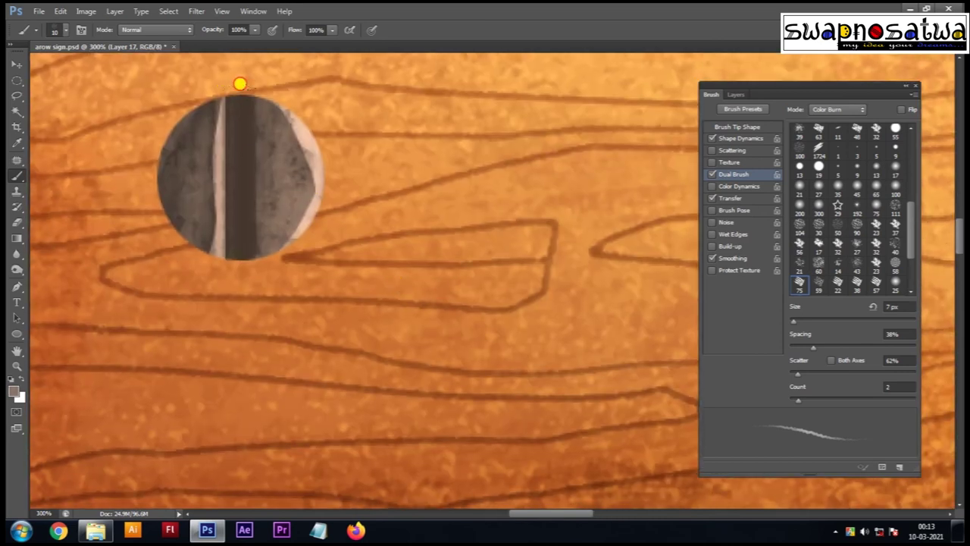
{"action": "left_click_drag", "start_coordinate": [239, 84], "coordinate": [246, 250]}
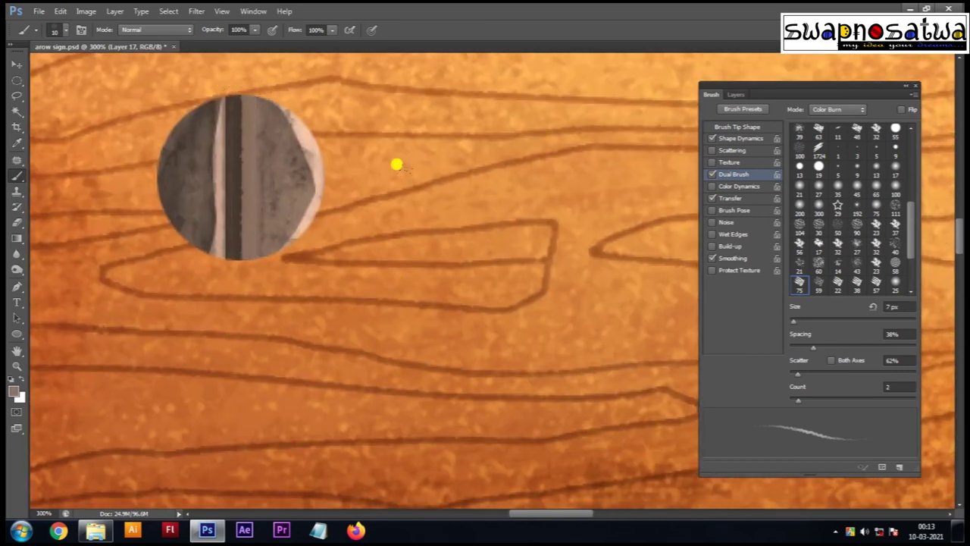
Step: Refine the slot notches with the Pen tool and duplicate the screw as an offset shadow copy
{"action": "scroll", "coordinate": [397, 164], "scroll_direction": "down", "scroll_amount": 2}
{"action": "scroll", "coordinate": [364, 234], "scroll_direction": "down", "scroll_amount": 2}
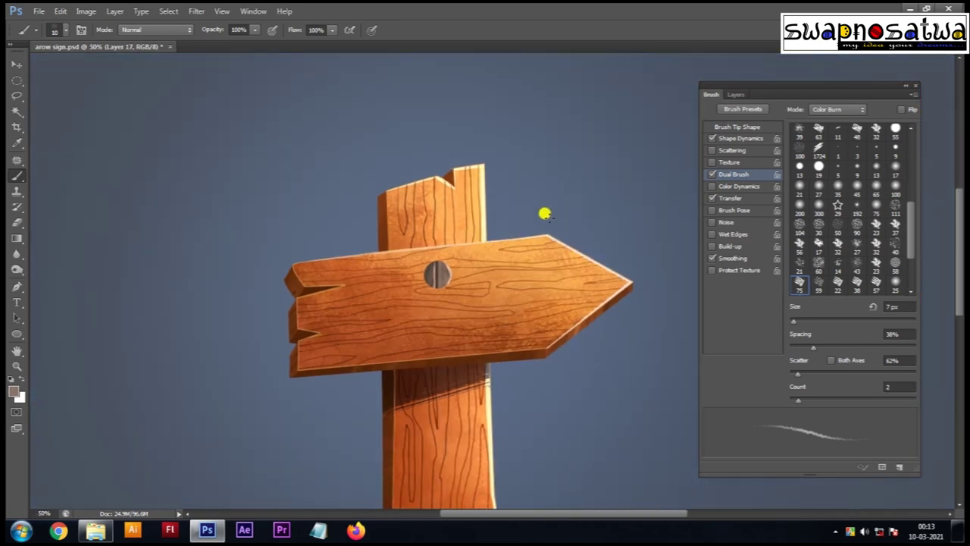
{"action": "scroll", "coordinate": [468, 279], "scroll_direction": "up", "scroll_amount": 4}
{"action": "key", "text": "p"}
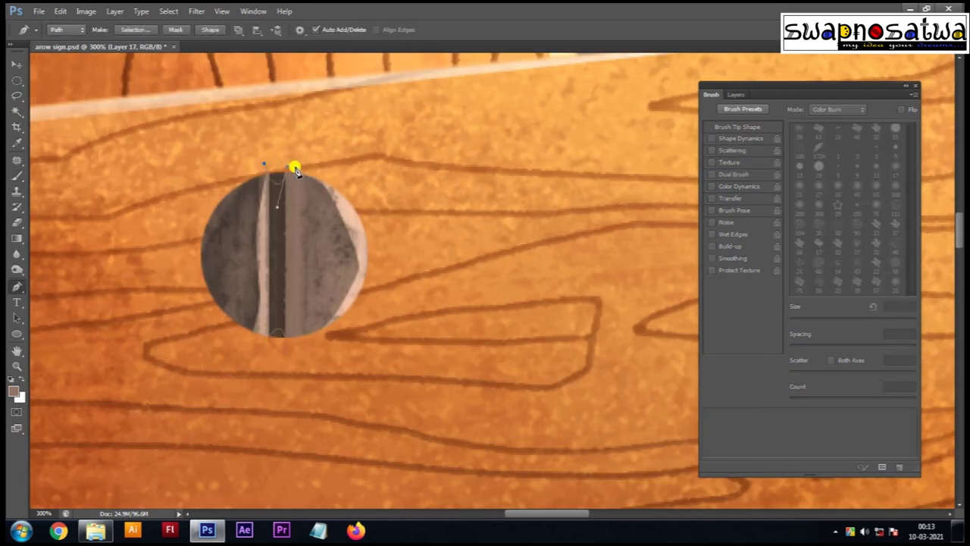
{"action": "scroll", "coordinate": [390, 208], "scroll_direction": "down", "scroll_amount": 2}
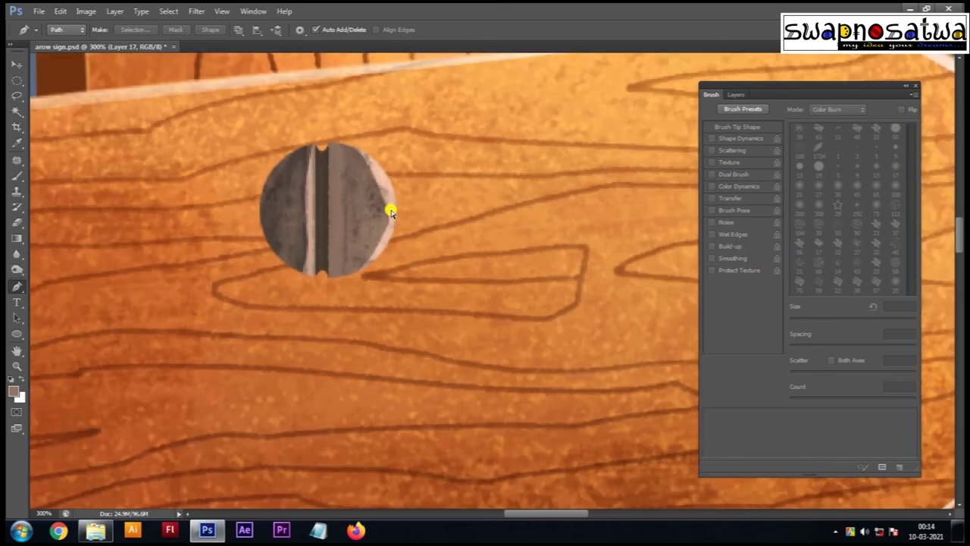
{"action": "key", "text": "v"}
{"action": "left_click_drag", "start_coordinate": [322, 216], "coordinate": [301, 235]}
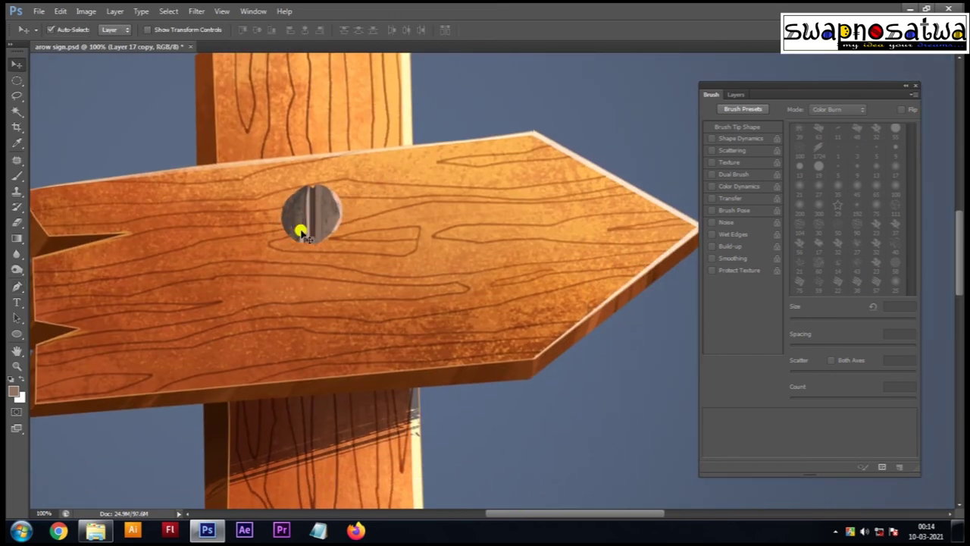
Step: Make the screw's shadow copy about half transparent (53% opacity) in the Layers panel
{"action": "key", "text": "F7"}
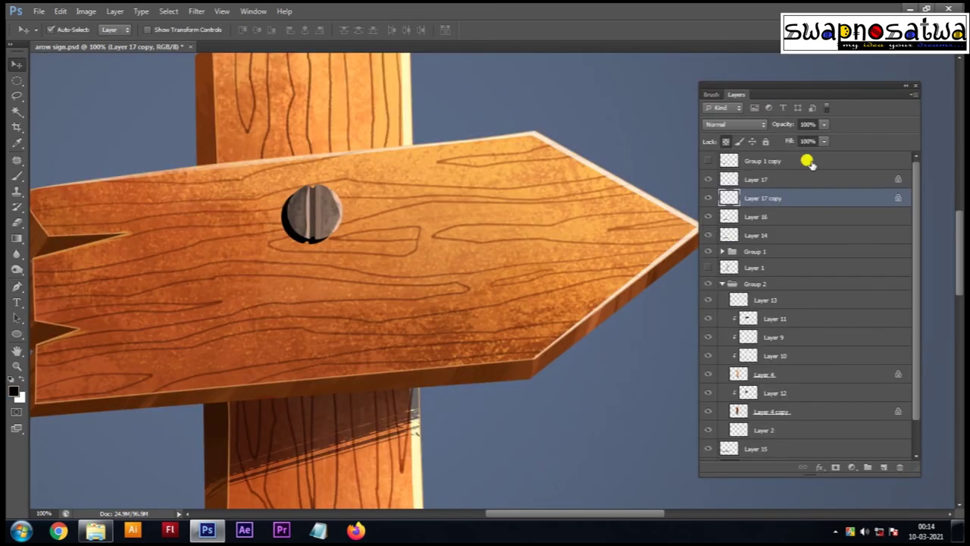
{"action": "left_click_drag", "start_coordinate": [824, 124], "coordinate": [792, 139]}
{"action": "left_click_drag", "start_coordinate": [352, 196], "coordinate": [301, 243]}
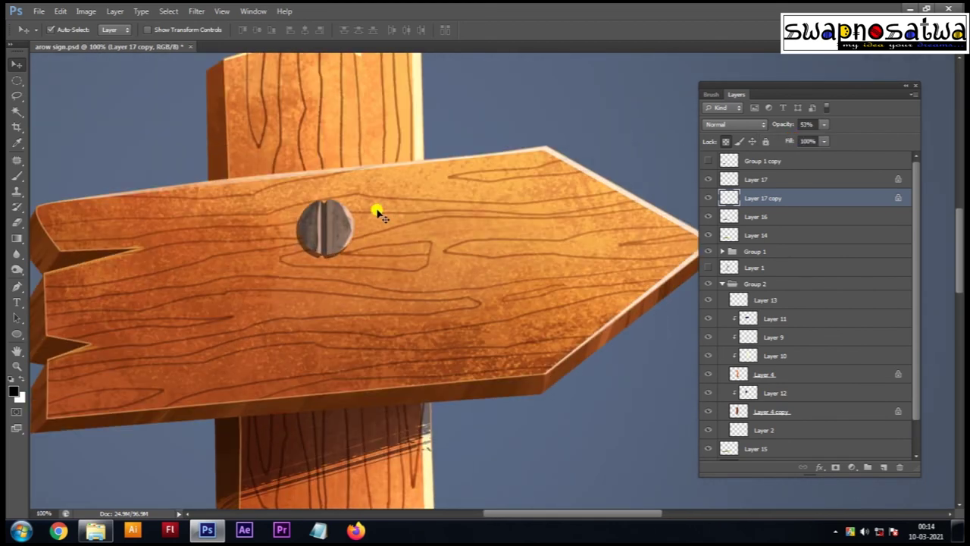
{"action": "left_click_drag", "start_coordinate": [377, 212], "coordinate": [432, 191]}
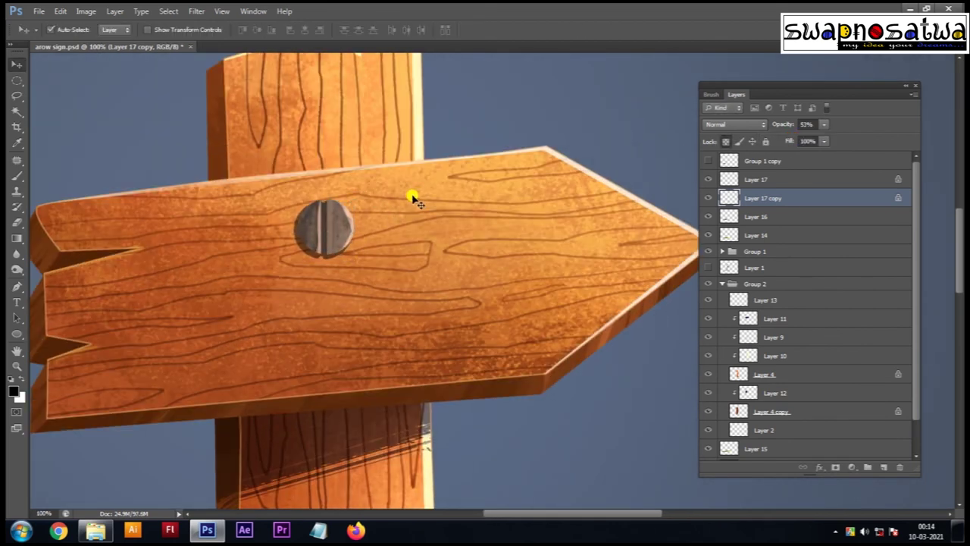
{"action": "scroll", "coordinate": [415, 197], "scroll_direction": "down", "scroll_amount": 3}
{"action": "scroll", "coordinate": [329, 284], "scroll_direction": "up", "scroll_amount": 5}
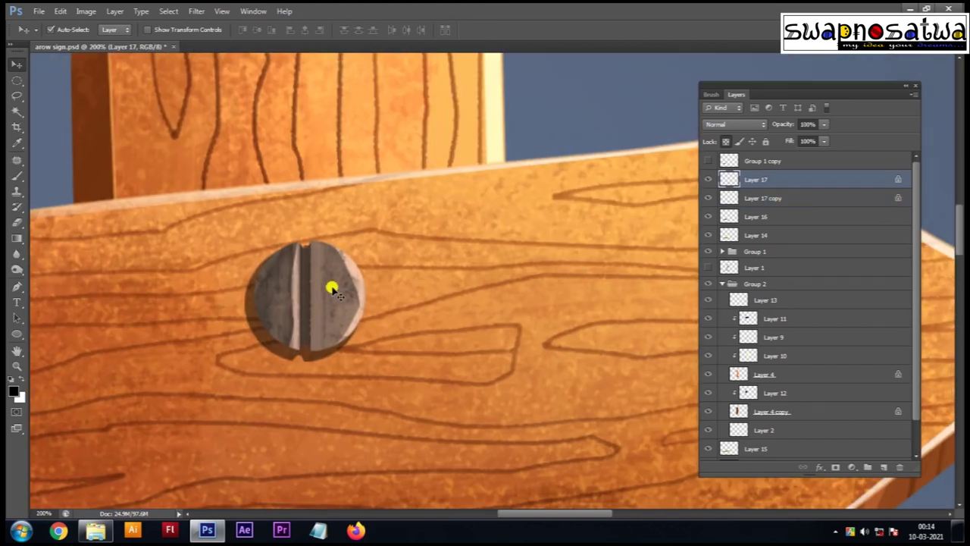
Step: Brighten the screw's highlights to 206 with Levels and copy it lower on the sign
{"action": "key", "text": "ctrl+l"}
{"action": "left_click_drag", "start_coordinate": [831, 301], "coordinate": [799, 301]}
{"action": "key", "text": "Return"}
{"action": "scroll", "coordinate": [493, 205], "scroll_direction": "down", "scroll_amount": 2}
{"action": "scroll", "coordinate": [412, 223], "scroll_direction": "up", "scroll_amount": 1}
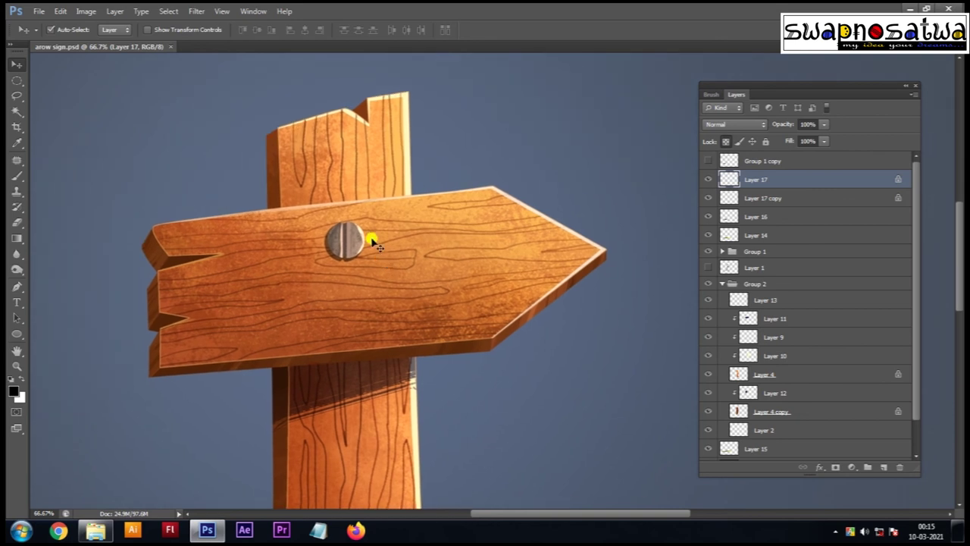
{"action": "left_click_drag", "start_coordinate": [303, 271], "coordinate": [318, 383], "text": "alt"}
{"action": "key", "text": "ctrl+t"}
Step: Rotate the copied lower screw so its slot sits diagonally
{"action": "left_click_drag", "start_coordinate": [435, 295], "coordinate": [403, 255]}
{"action": "key", "text": "Return"}
{"action": "left_click", "coordinate": [327, 385]}
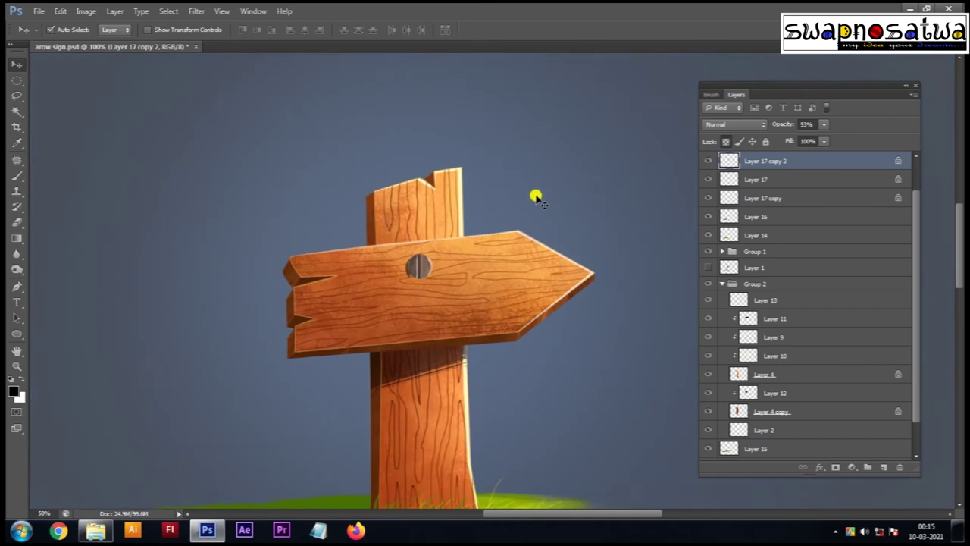
{"action": "scroll", "coordinate": [535, 197], "scroll_direction": "down", "scroll_amount": 1}
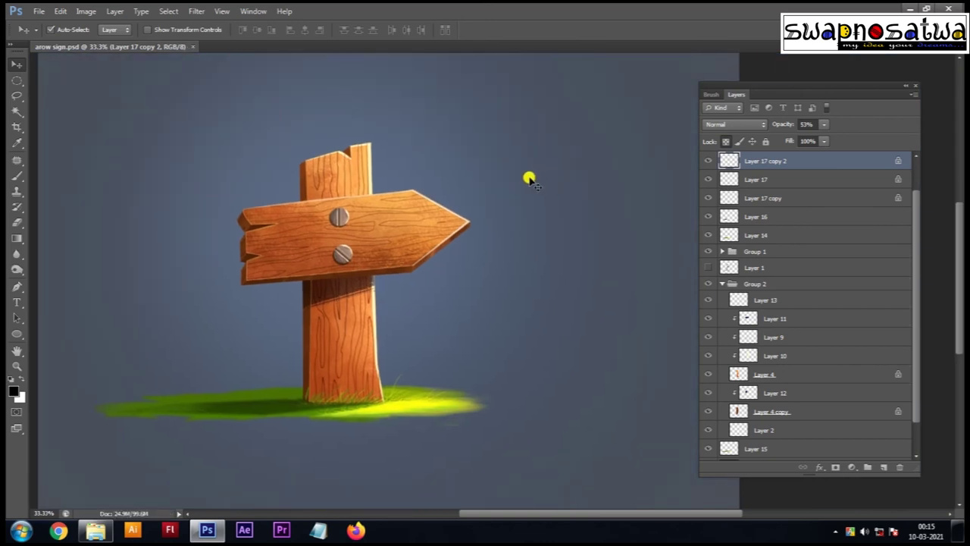
{"action": "scroll", "coordinate": [530, 177], "scroll_direction": "up", "scroll_amount": 1}
{"action": "scroll", "coordinate": [502, 201], "scroll_direction": "up", "scroll_amount": 1}
{"action": "scroll", "coordinate": [359, 295], "scroll_direction": "up", "scroll_amount": 1}
{"action": "scroll", "coordinate": [264, 265], "scroll_direction": "up", "scroll_amount": 1}
Step: Shrink the top screw and its shadow together to 80%
{"action": "left_click", "coordinate": [265, 265]}
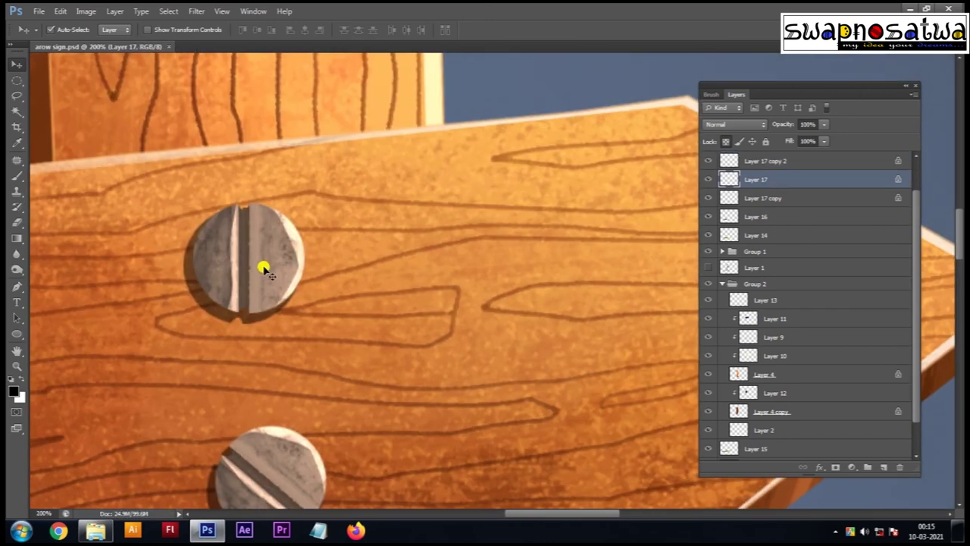
{"action": "left_click", "coordinate": [204, 299], "text": "shift"}
{"action": "key", "text": "ctrl+t"}
{"action": "left_click_drag", "start_coordinate": [318, 191], "coordinate": [288, 211]}
{"action": "key", "text": "Return"}
{"action": "scroll", "coordinate": [256, 249], "scroll_direction": "down", "scroll_amount": 3}
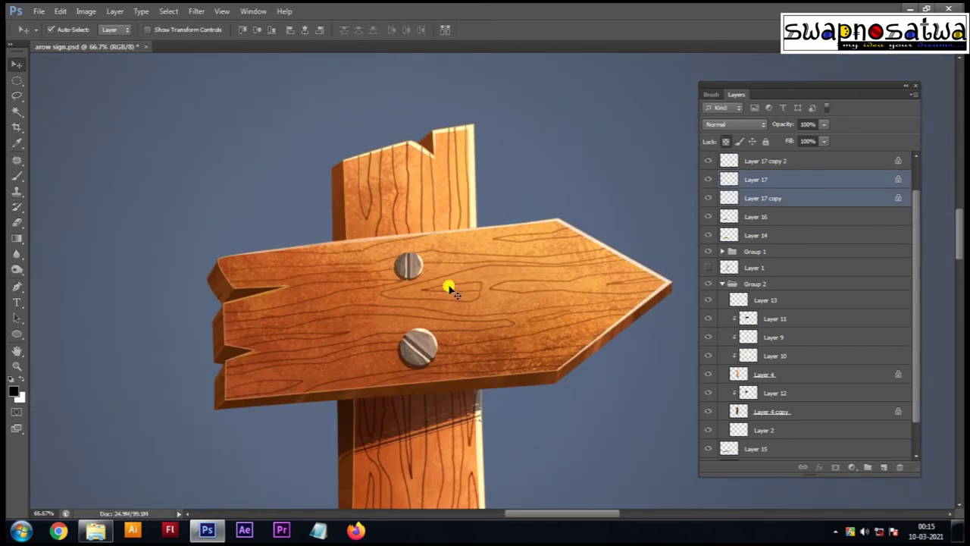
{"action": "scroll", "coordinate": [417, 279], "scroll_direction": "up", "scroll_amount": 1}
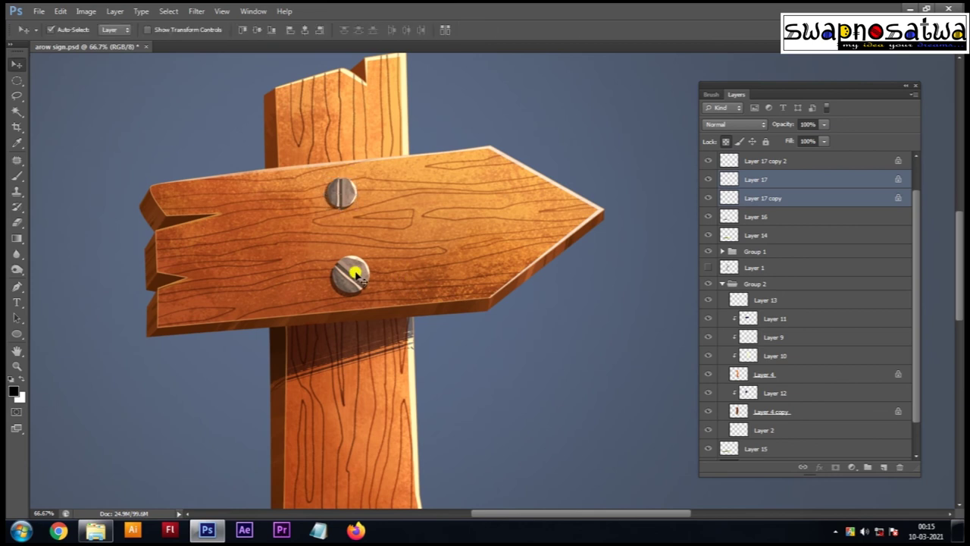
Step: Replace the lower screw with a copy of the resized top screw, position it, and save
{"action": "left_click", "coordinate": [346, 275]}
{"action": "key", "text": "Delete"}
{"action": "left_click_drag", "start_coordinate": [332, 207], "coordinate": [346, 274]}
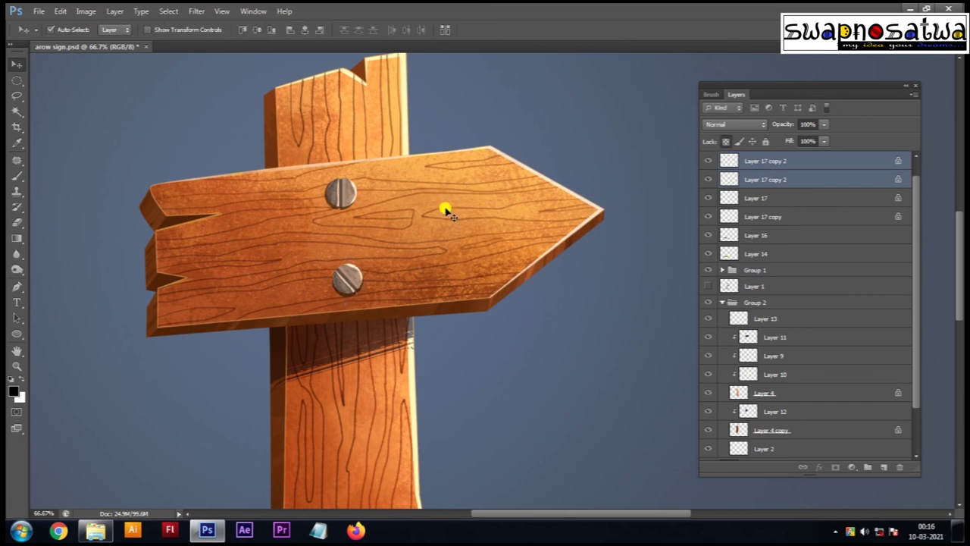
{"action": "key", "text": "ctrl+plus"}
{"action": "key", "text": "ctrl+plus"}
{"action": "left_click_drag", "start_coordinate": [407, 292], "coordinate": [400, 292]}
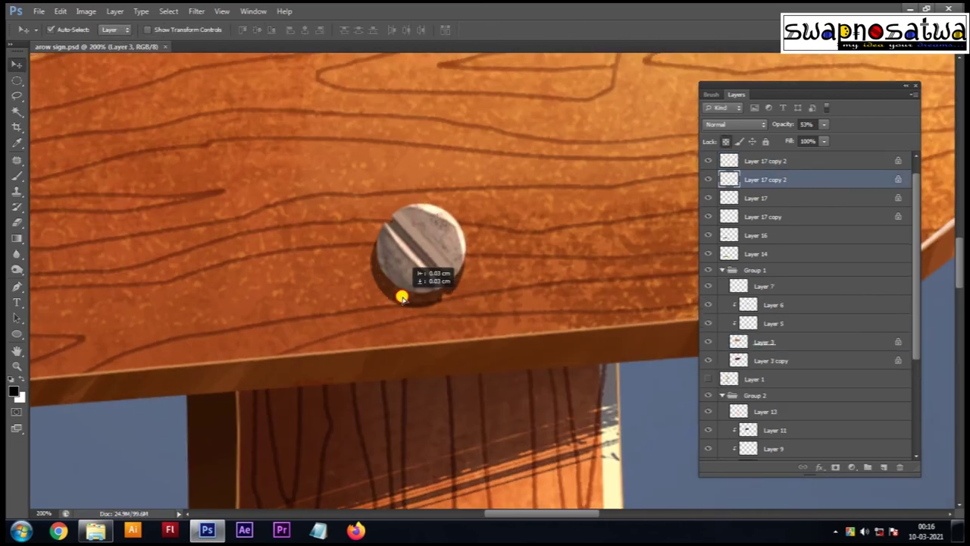
{"action": "key", "text": "ctrl+minus"}
{"action": "left_click", "coordinate": [341, 275]}
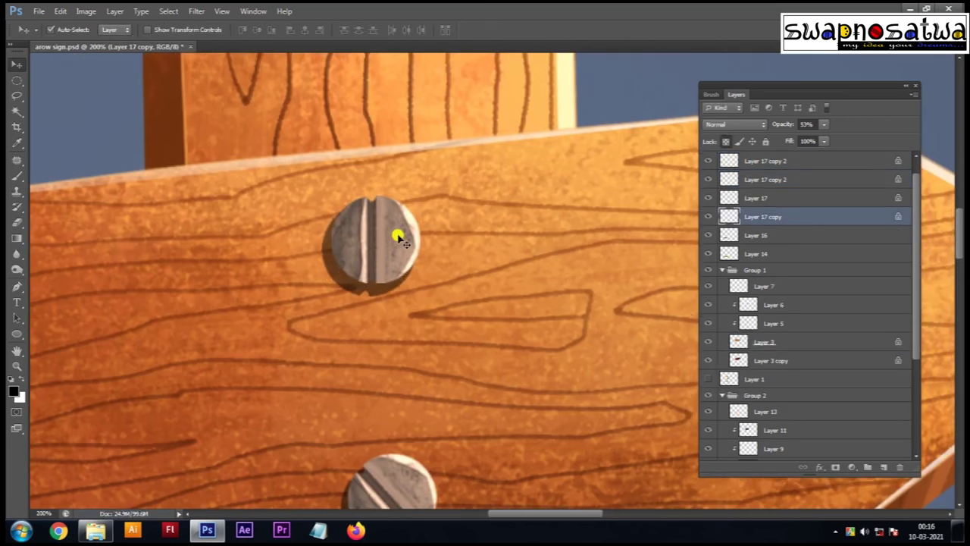
{"action": "key", "text": "ctrl+minus"}
{"action": "key", "text": "ctrl+minus"}
{"action": "key", "text": "ctrl+s"}
{"action": "key", "text": "ctrl+minus"}
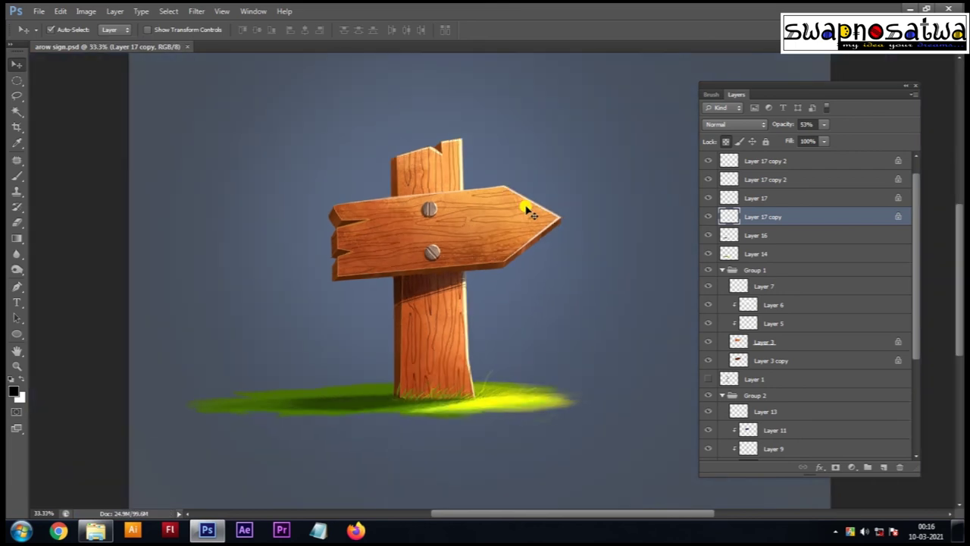
{"action": "key", "text": "ctrl+plus"}
{"action": "key", "text": "ctrl+minus"}
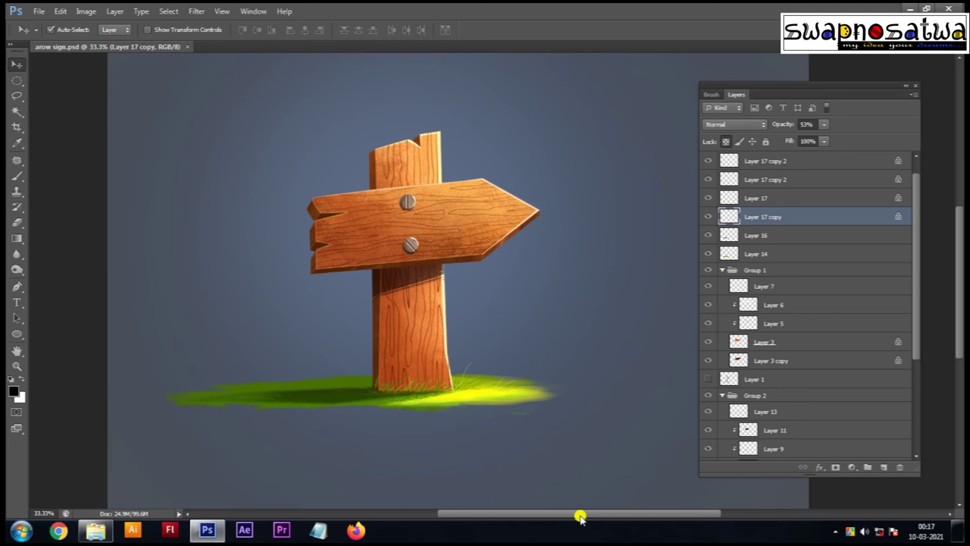
{"action": "key", "text": "ctrl+plus"}
{"action": "left_click", "coordinate": [341, 199]}
{"action": "key", "text": "ctrl+b"}
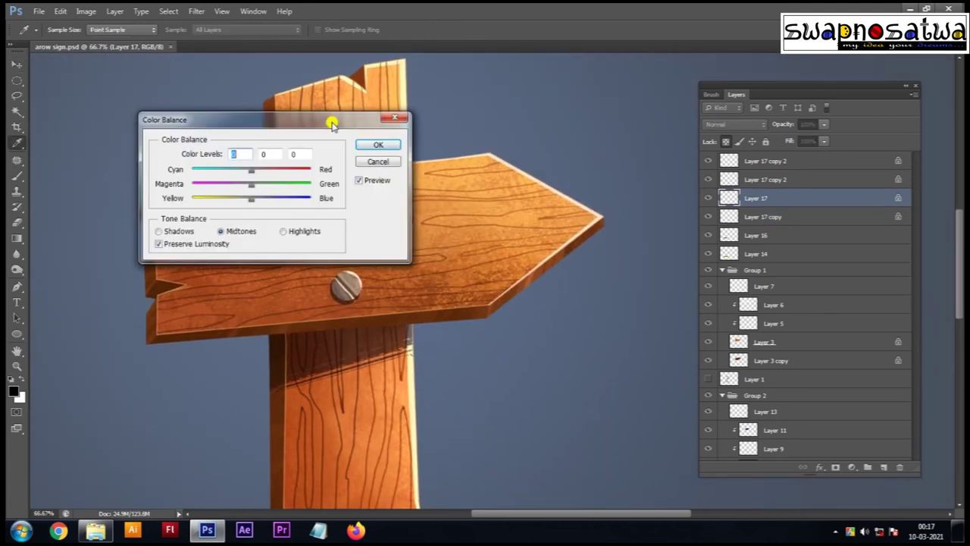
{"action": "left_click_drag", "start_coordinate": [227, 125], "coordinate": [610, 129]}
{"action": "left_click_drag", "start_coordinate": [635, 207], "coordinate": [655, 215]}
{"action": "mouse_move", "coordinate": [635, 178]}
{"action": "left_mouse_down"}
{"action": "mouse_move", "coordinate": [671, 182]}
{"action": "mouse_move", "coordinate": [584, 184]}
{"action": "left_mouse_up"}
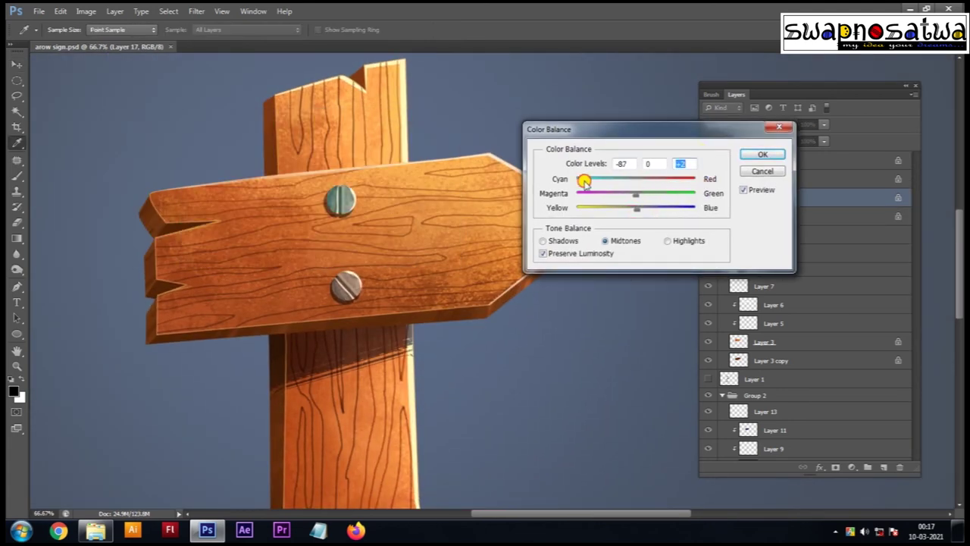
{"action": "left_click", "coordinate": [762, 154]}
{"action": "key", "text": "ctrl+j"}
{"action": "left_click", "coordinate": [616, 186]}
{"action": "key", "text": "ctrl+minus"}
{"action": "key", "text": "ctrl+minus"}
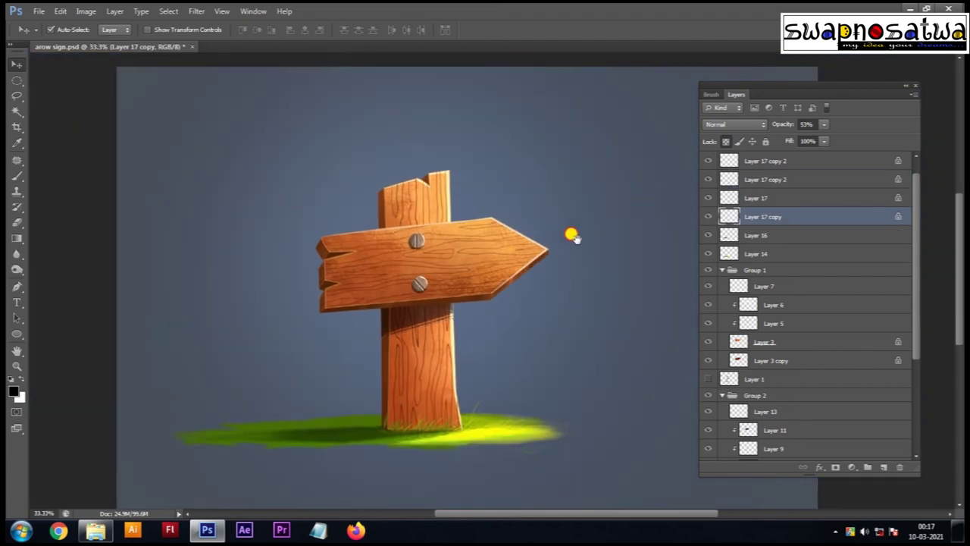
{"action": "key", "text": "ctrl+minus"}
{"action": "left_click_drag", "start_coordinate": [740, 98], "coordinate": [833, 88]}
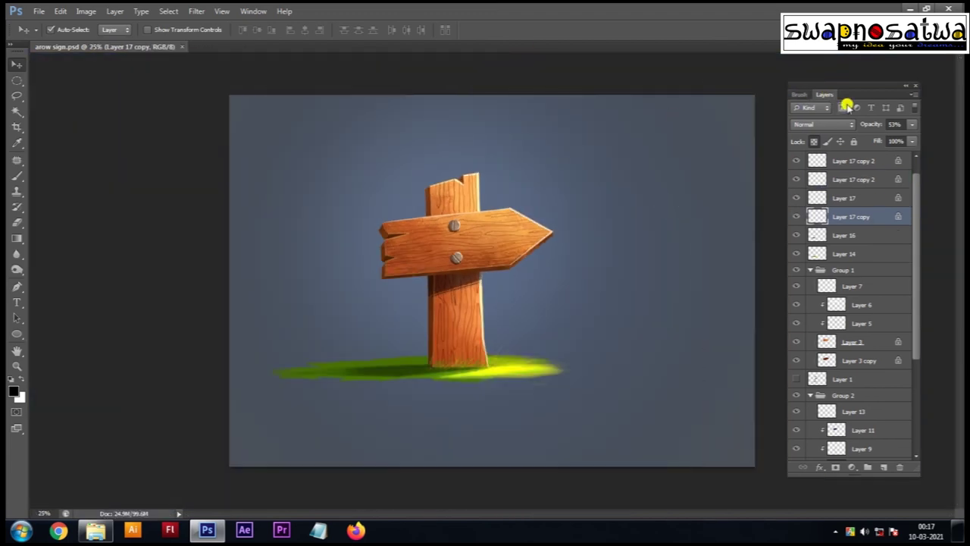